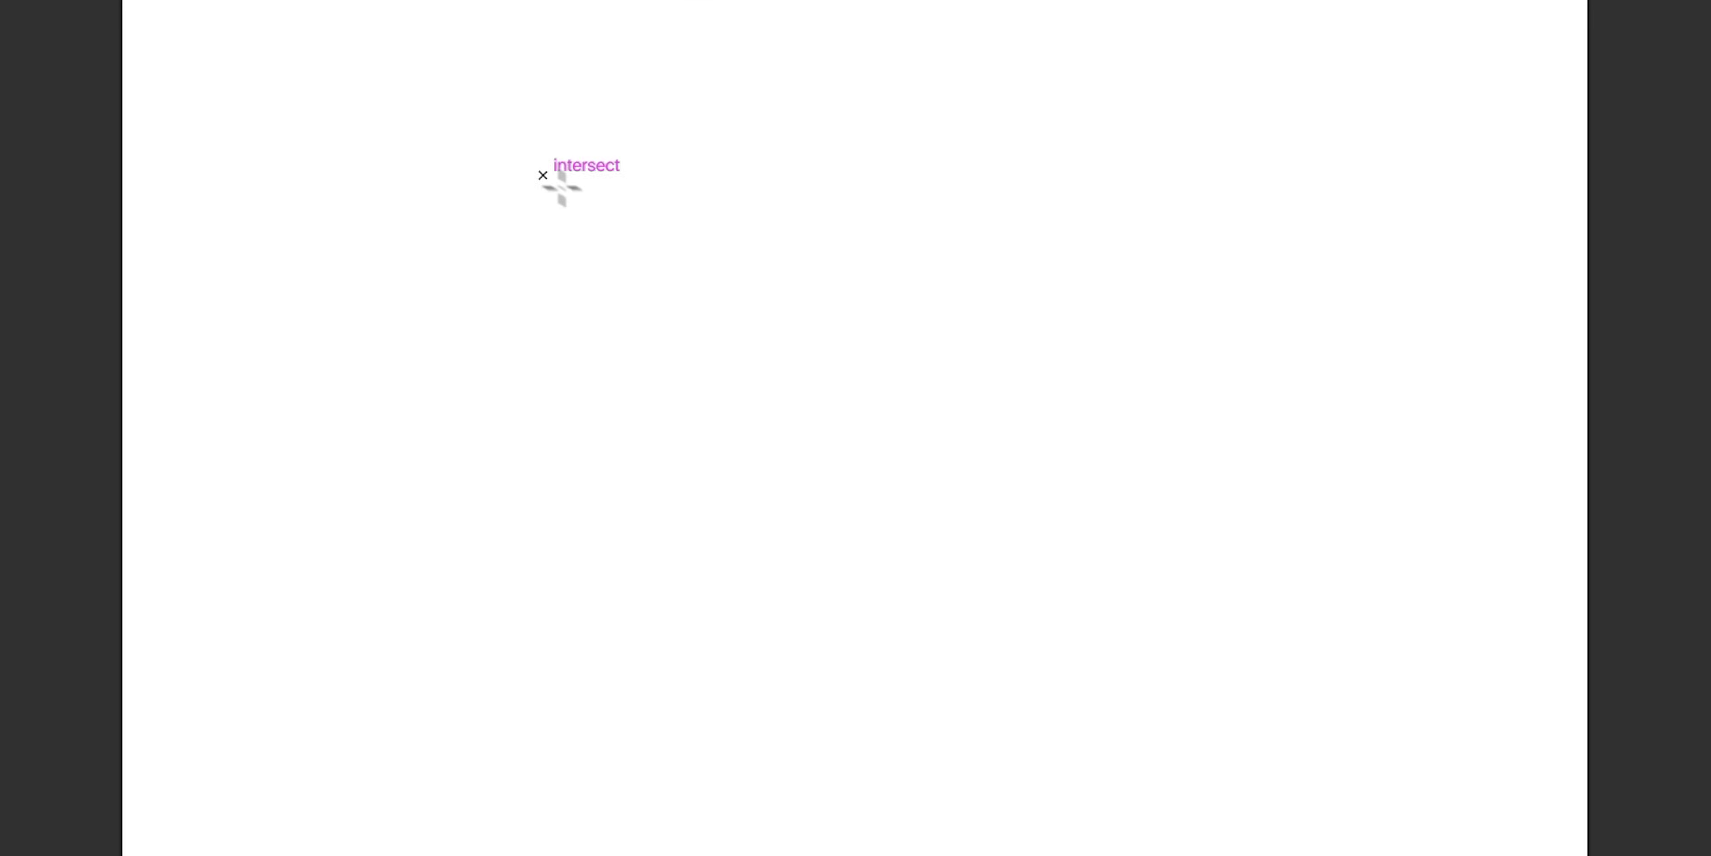
Draw a square about 344 px wide, duplicate it directly above, and halve the copy's width toward its left side.
{"action": "left_click_drag", "start_coordinate": [542, 175], "coordinate": [1048, 559]}
{"action": "left_click_drag", "start_coordinate": [543, 351], "coordinate": [568, 226]}
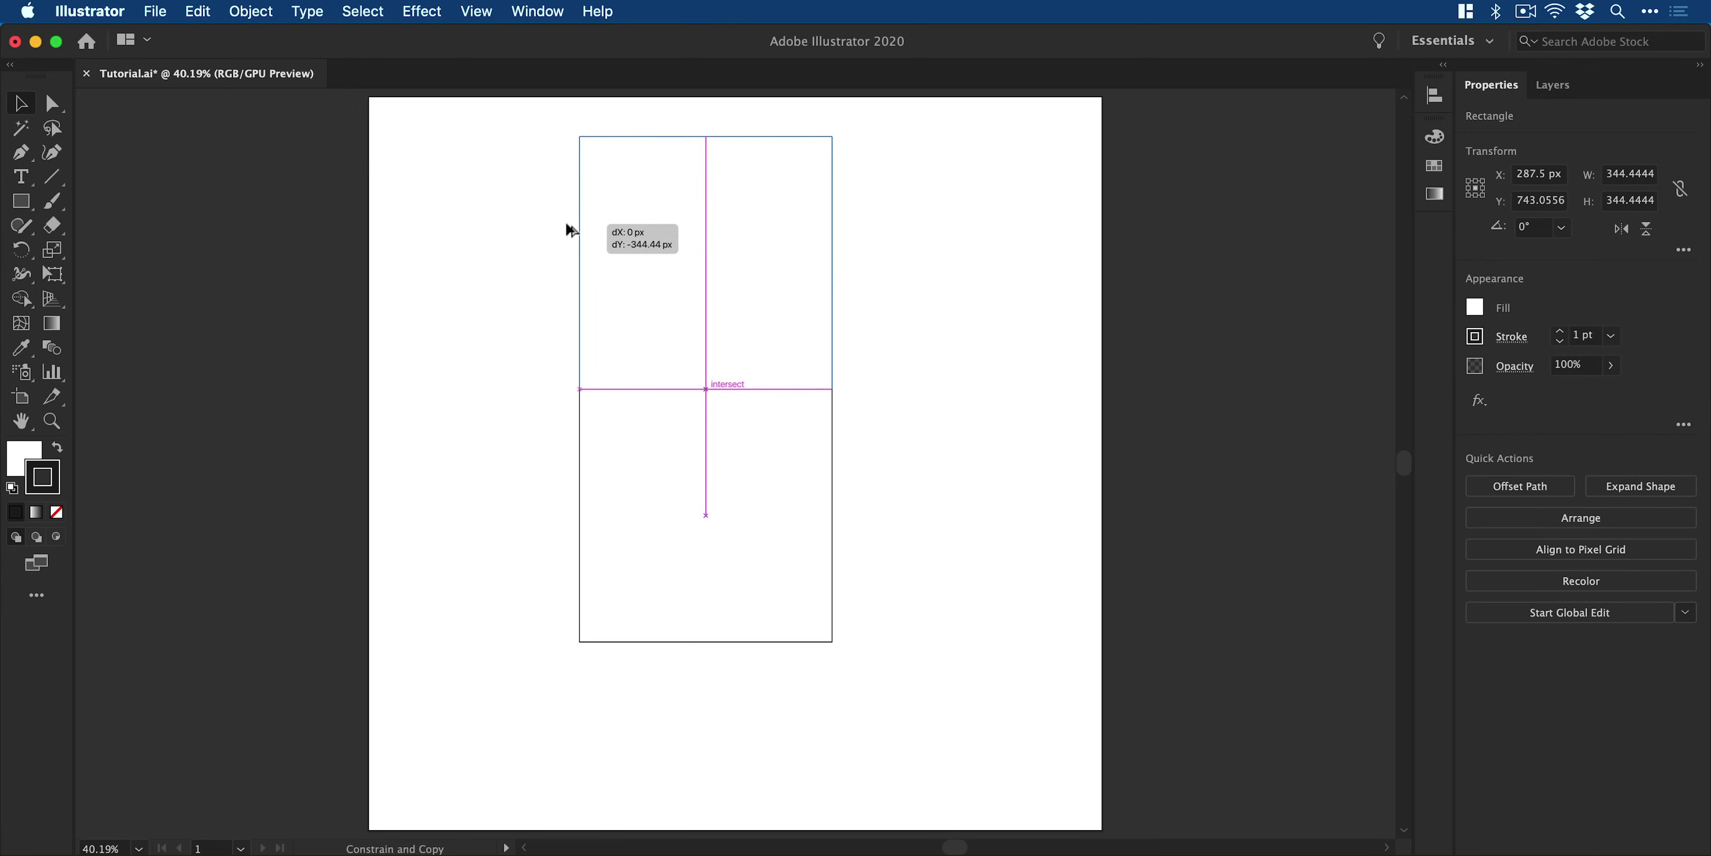
{"action": "left_click_drag", "start_coordinate": [832, 262], "coordinate": [706, 255]}
Reduce the lower square's height to about 303 px and move both shapes to the centre of the artboard.
{"action": "left_click", "coordinate": [708, 641]}
{"action": "left_click_drag", "start_coordinate": [706, 642], "coordinate": [706, 610]}
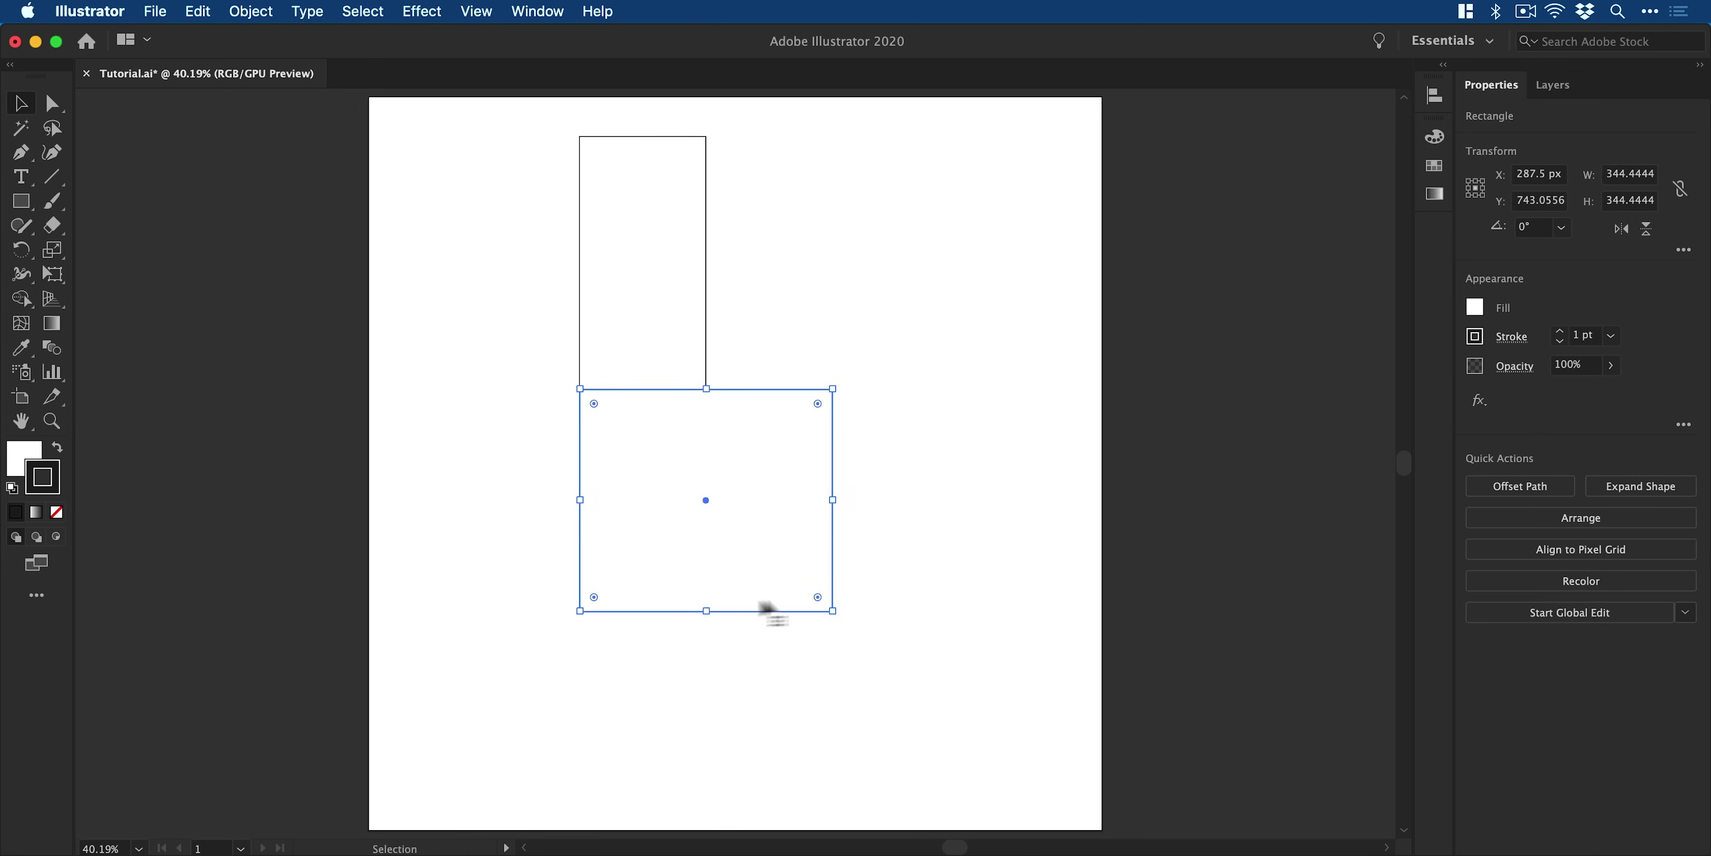
{"action": "left_click_drag", "start_coordinate": [897, 636], "coordinate": [736, 437]}
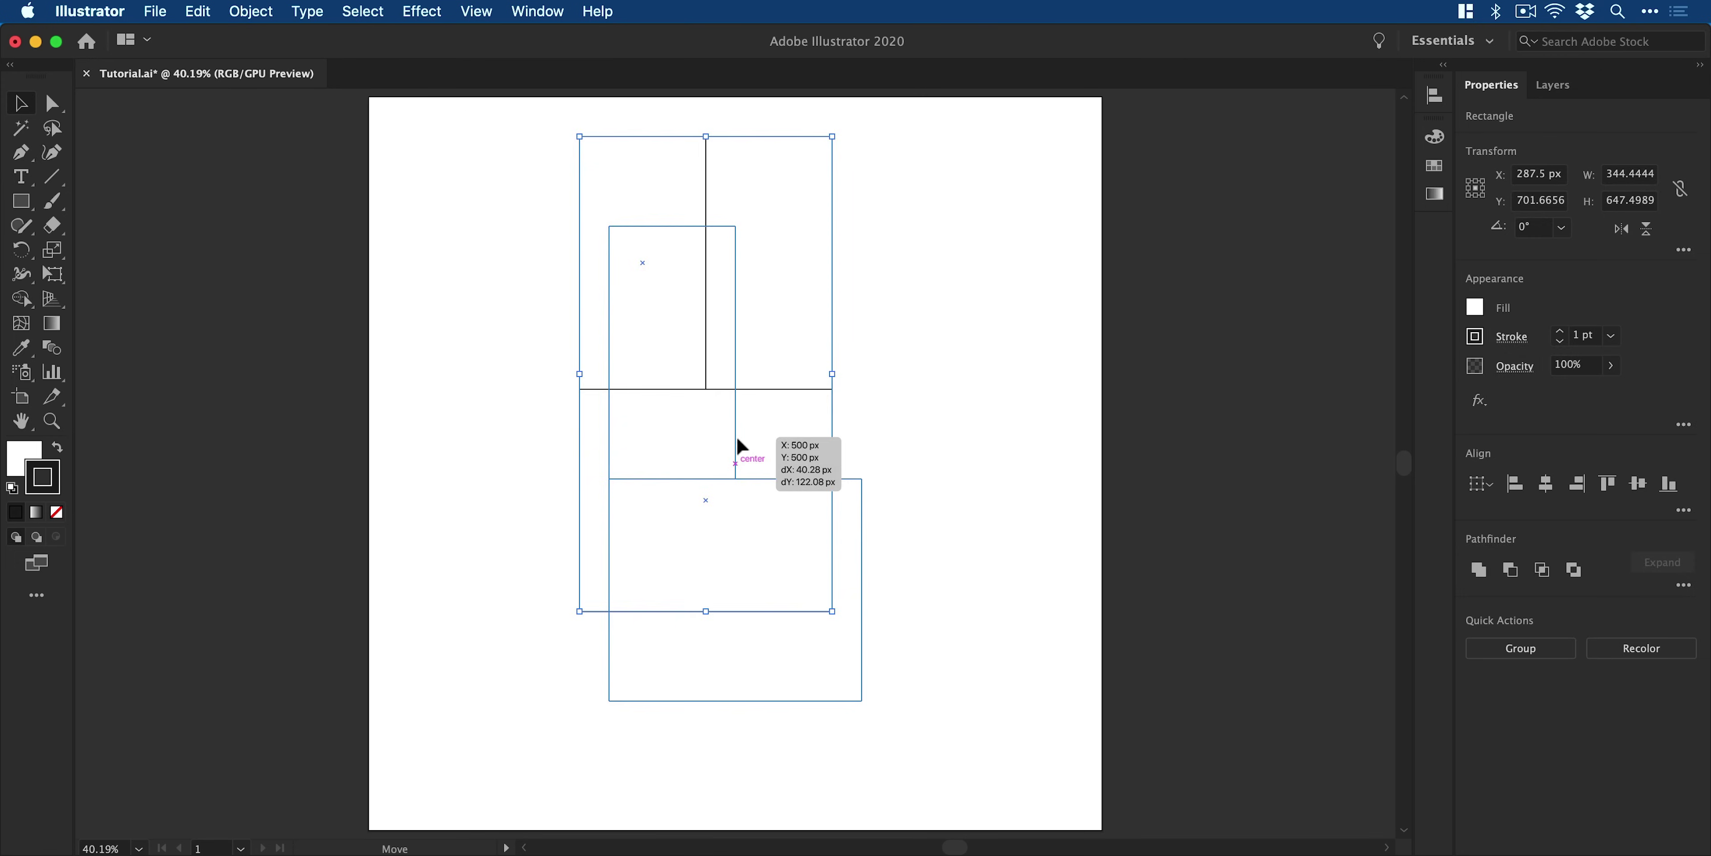
Duplicate the narrow upright rectangle directly beside the original and reduce the copy to half its height.
{"action": "left_click_drag", "start_coordinate": [736, 363], "coordinate": [870, 368]}
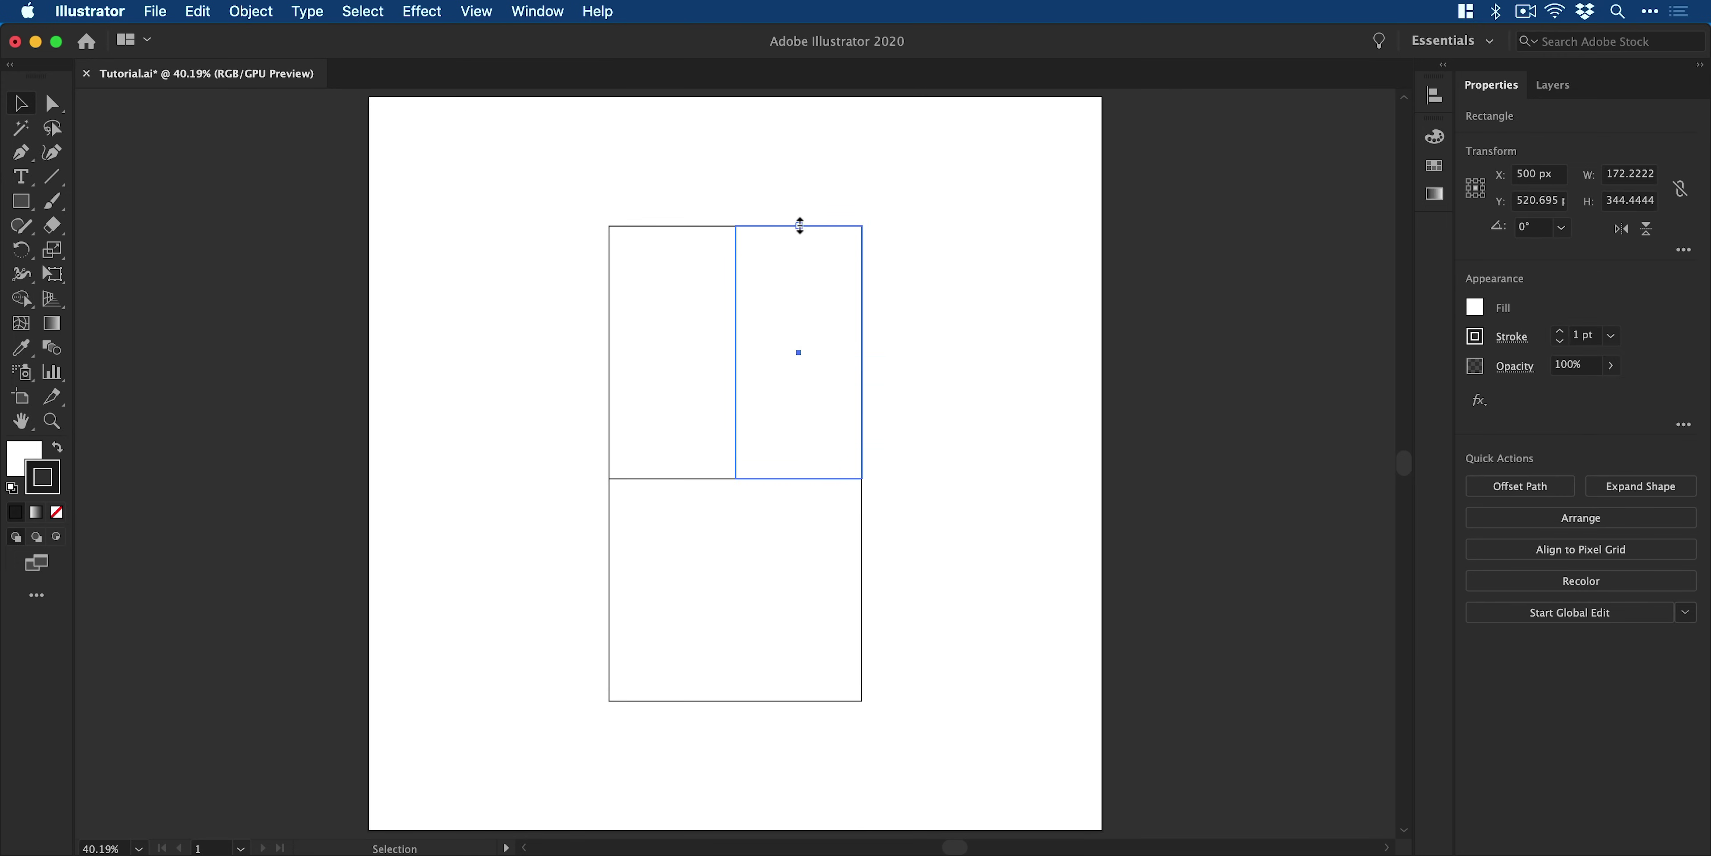
{"action": "left_click_drag", "start_coordinate": [800, 226], "coordinate": [802, 352]}
Rotate a copy of the short ear shape 45° counterclockwise about its upper-left corner.
{"action": "key", "text": "r"}
{"action": "left_click", "coordinate": [736, 352]}
{"action": "left_click_drag", "start_coordinate": [891, 388], "coordinate": [872, 245]}
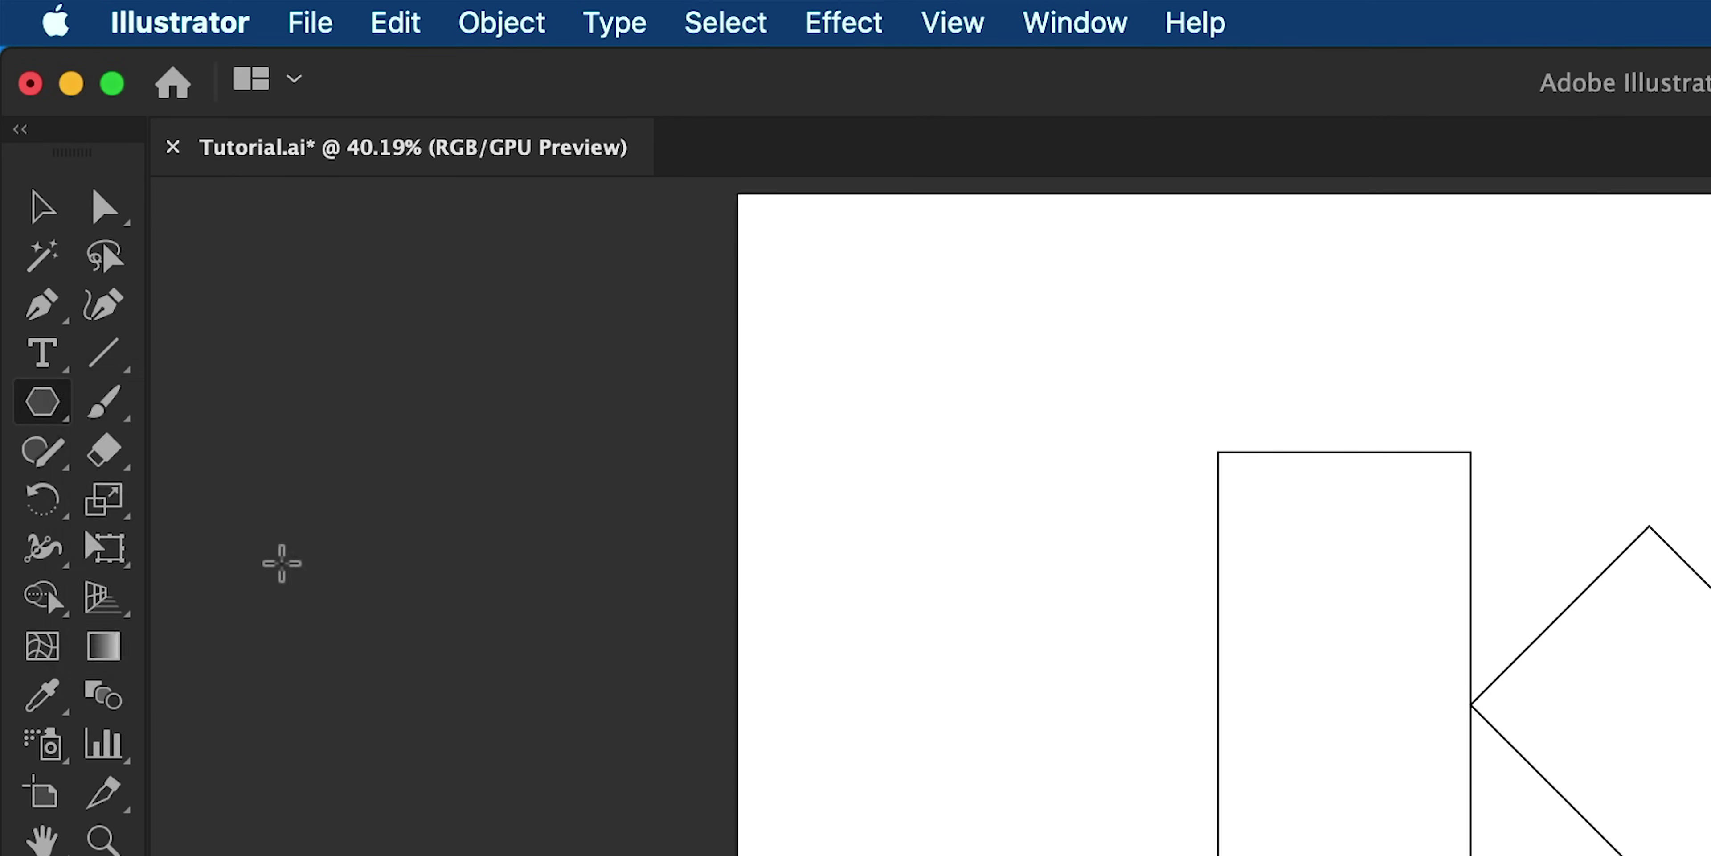
Draw an ellipse about 172 × 72 px over the upper corner of the rotated rectangle.
{"action": "left_click", "coordinate": [693, 503]}
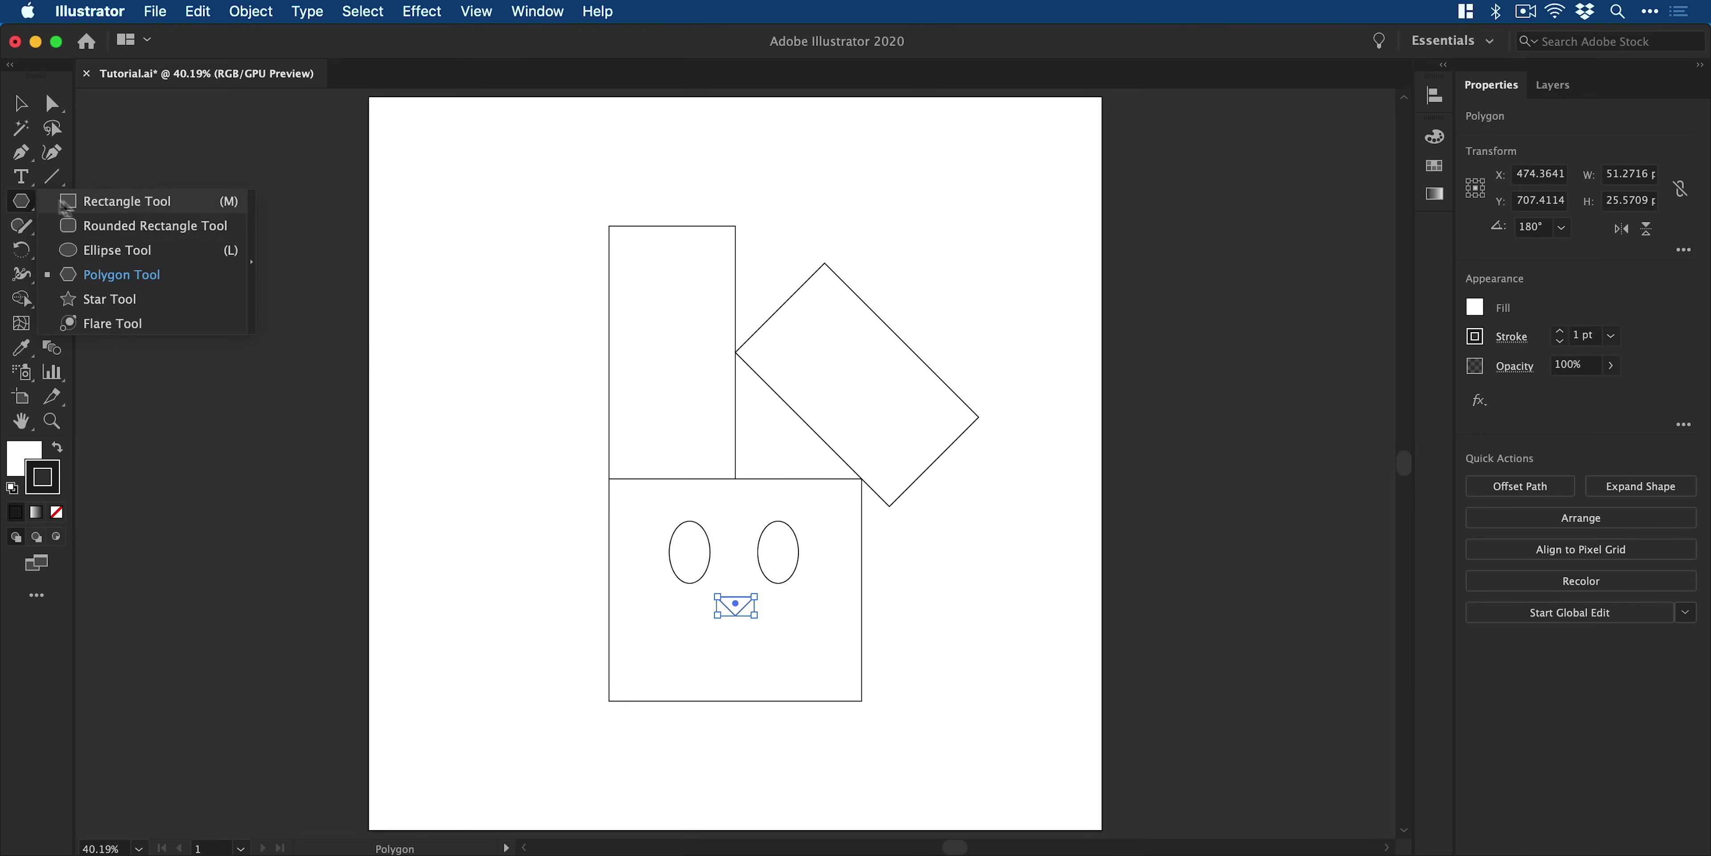
{"action": "left_click", "coordinate": [136, 251]}
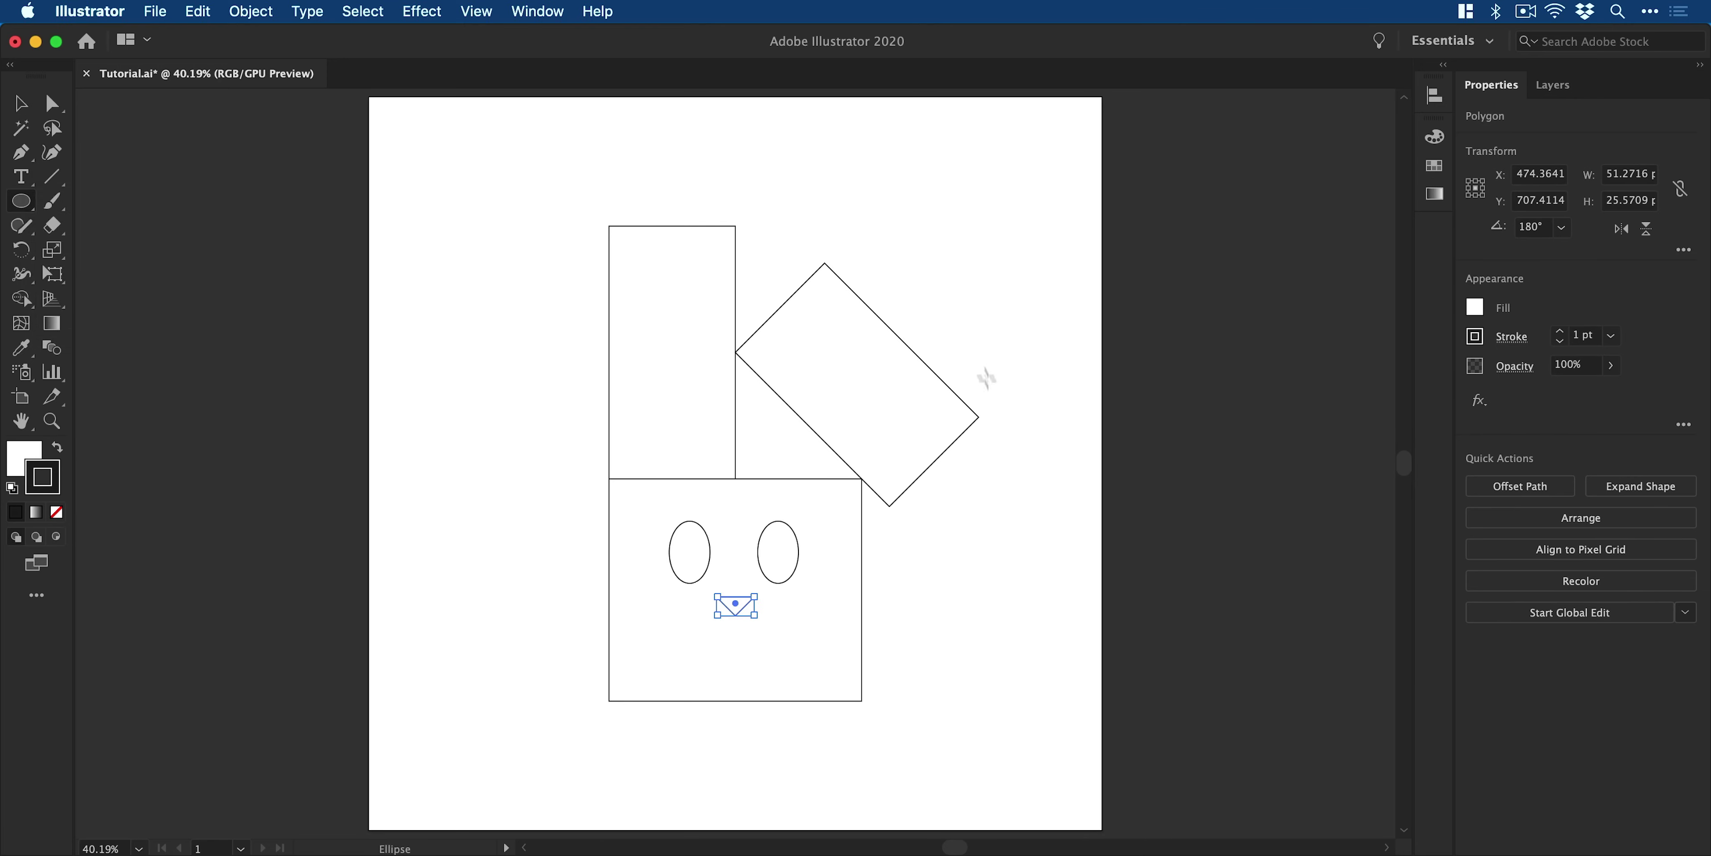
{"action": "left_click_drag", "start_coordinate": [768, 263], "coordinate": [876, 315]}
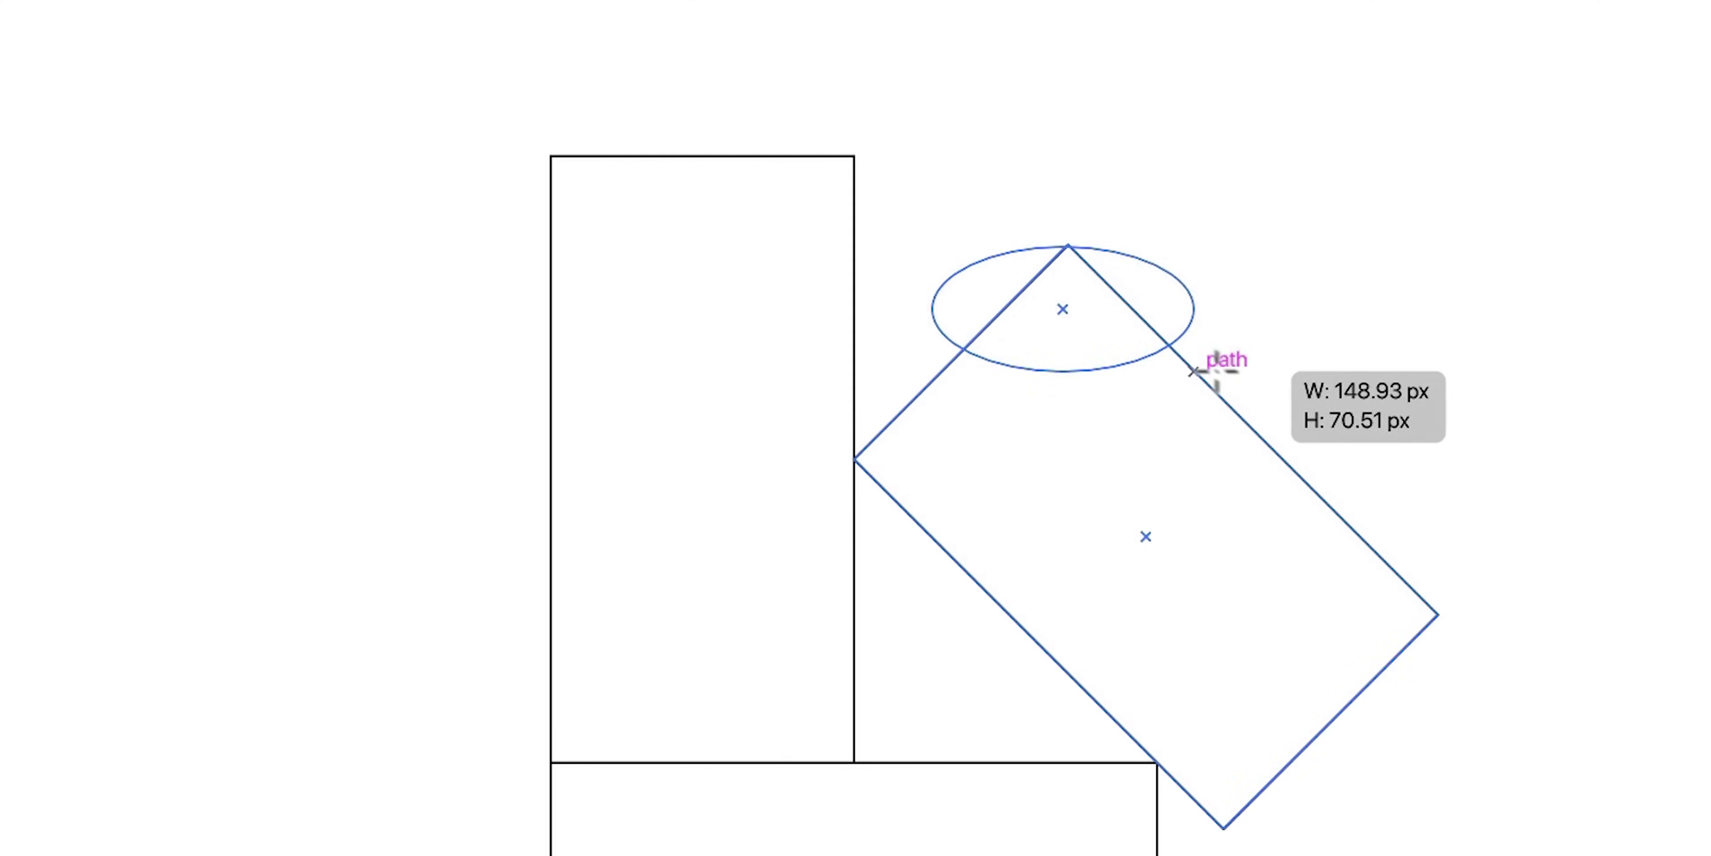
{"action": "left_click_drag", "start_coordinate": [1194, 373], "coordinate": [1231, 373]}
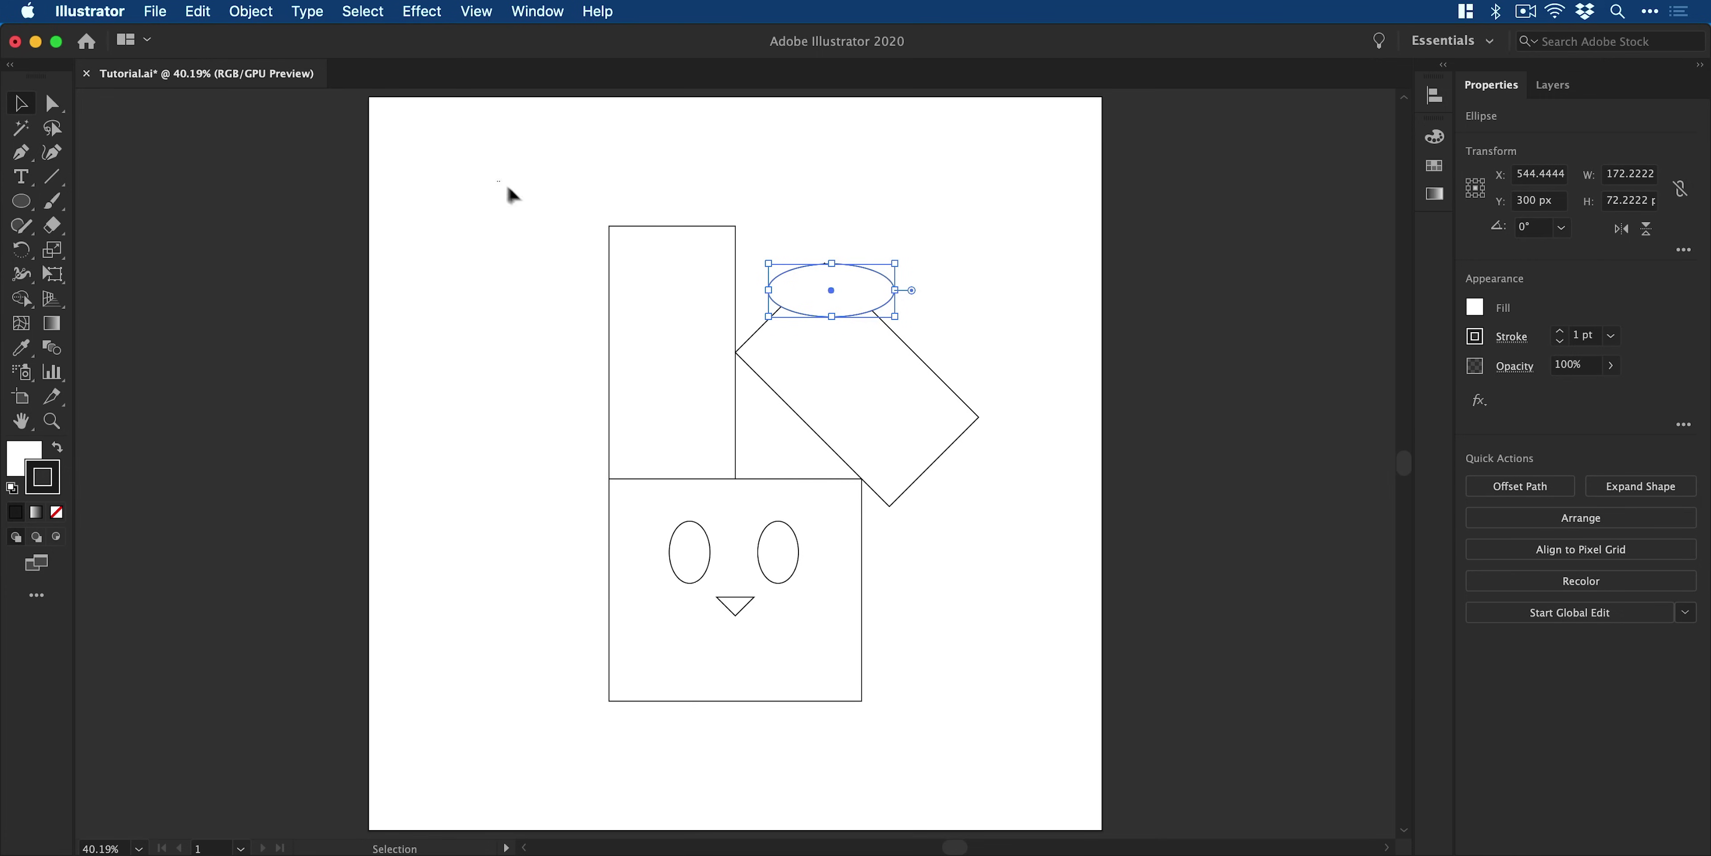
Select all the character's shapes and set their fill to none.
{"action": "left_click_drag", "start_coordinate": [498, 176], "coordinate": [951, 680]}
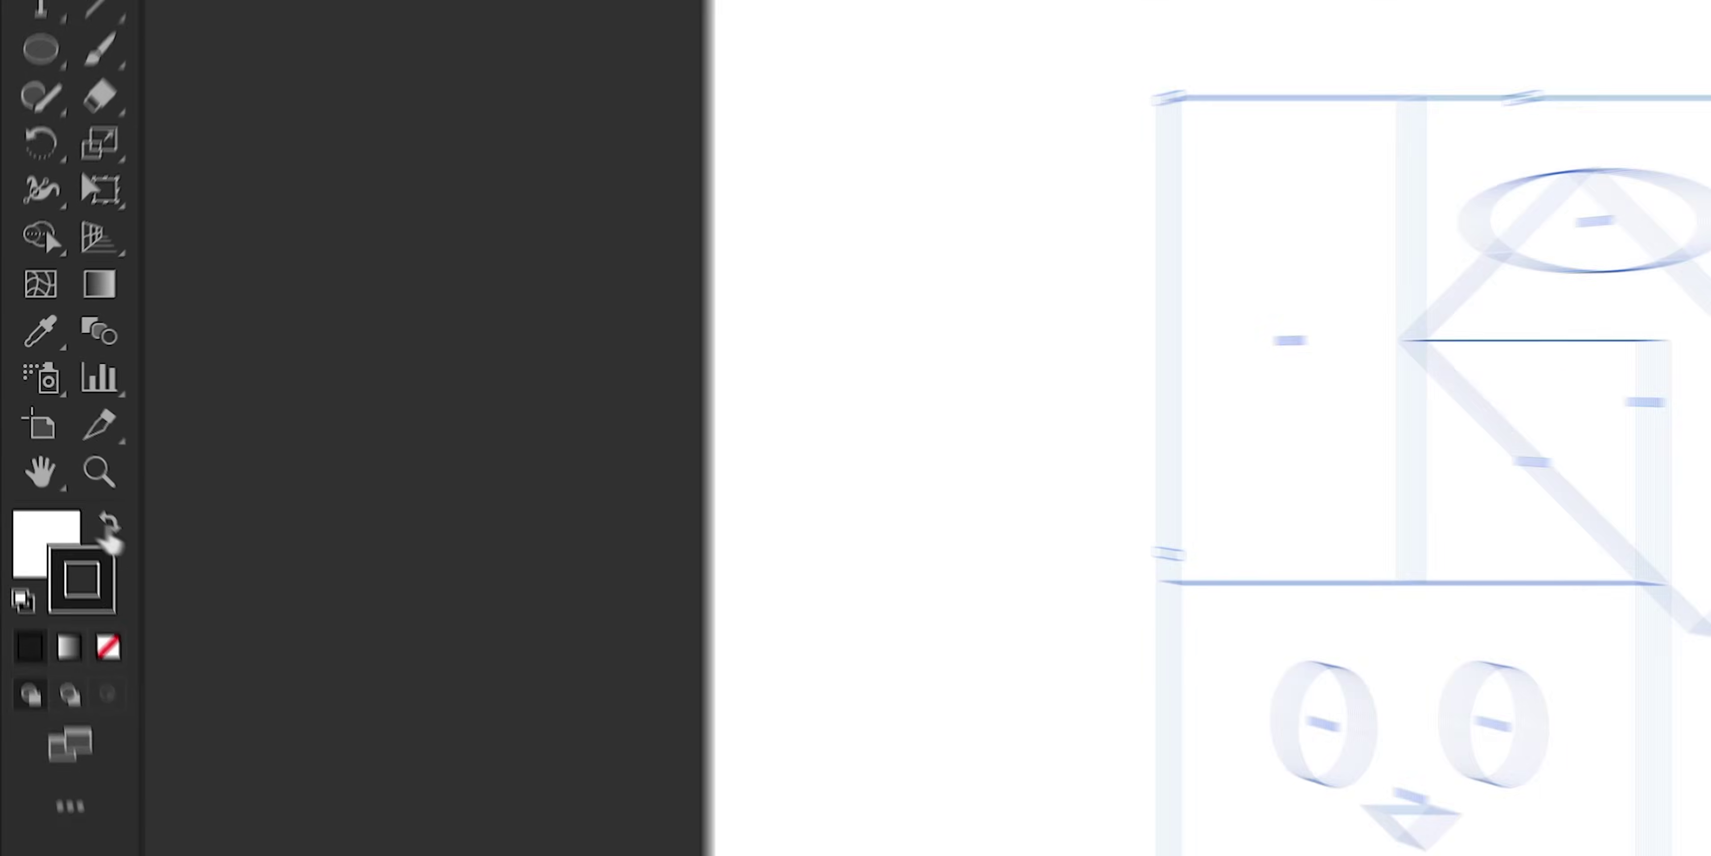
{"action": "left_click", "coordinate": [59, 518]}
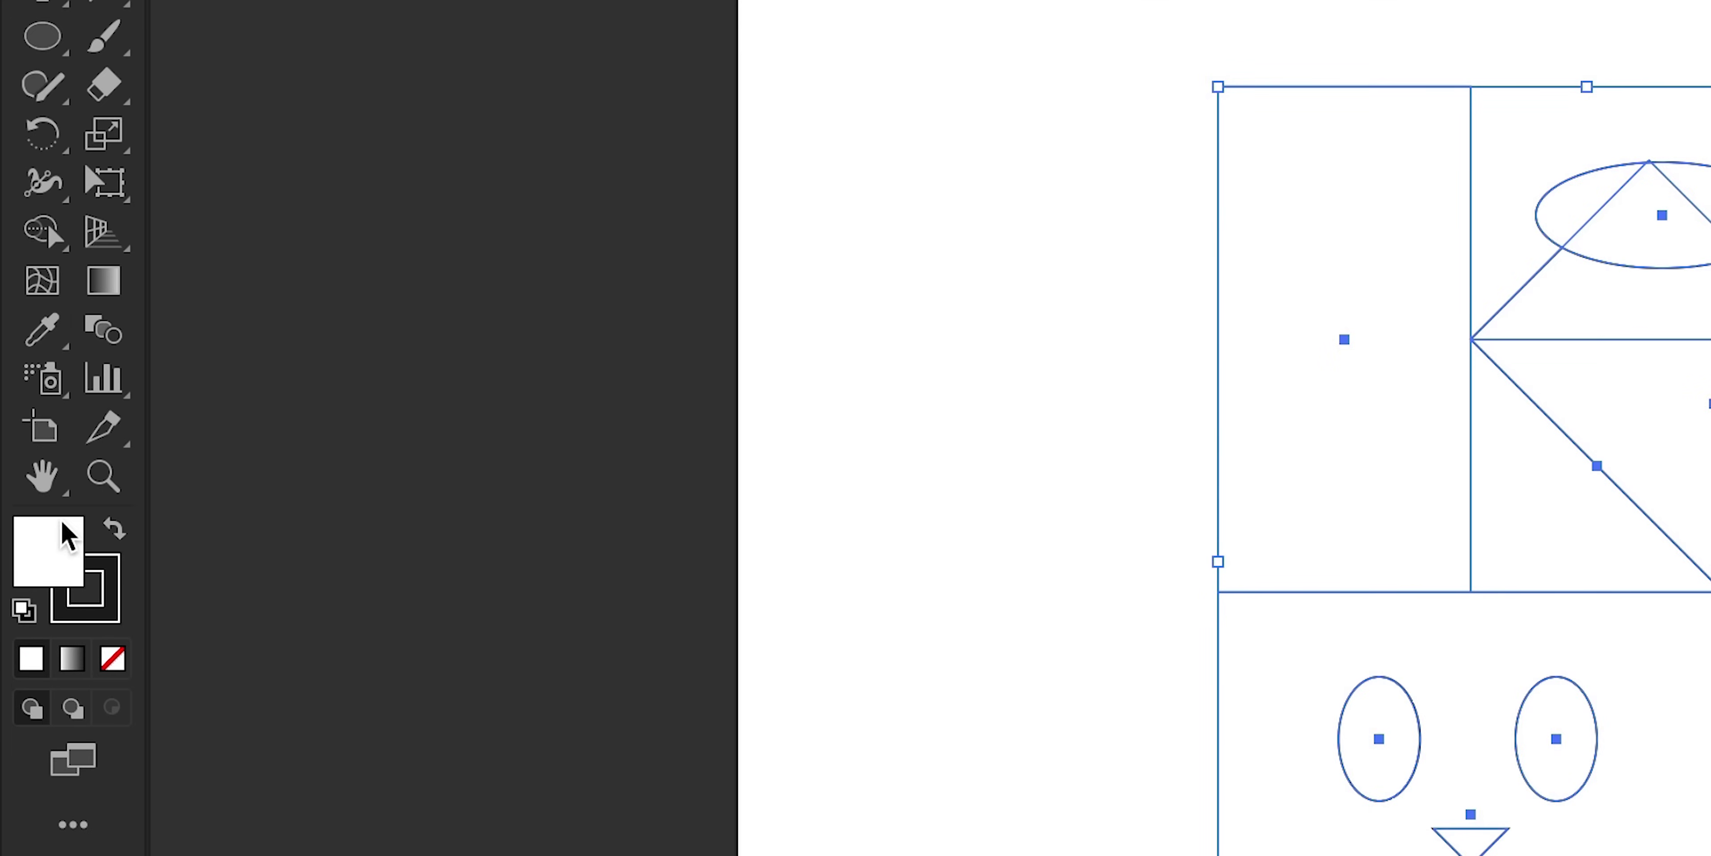
{"action": "left_click", "coordinate": [123, 665]}
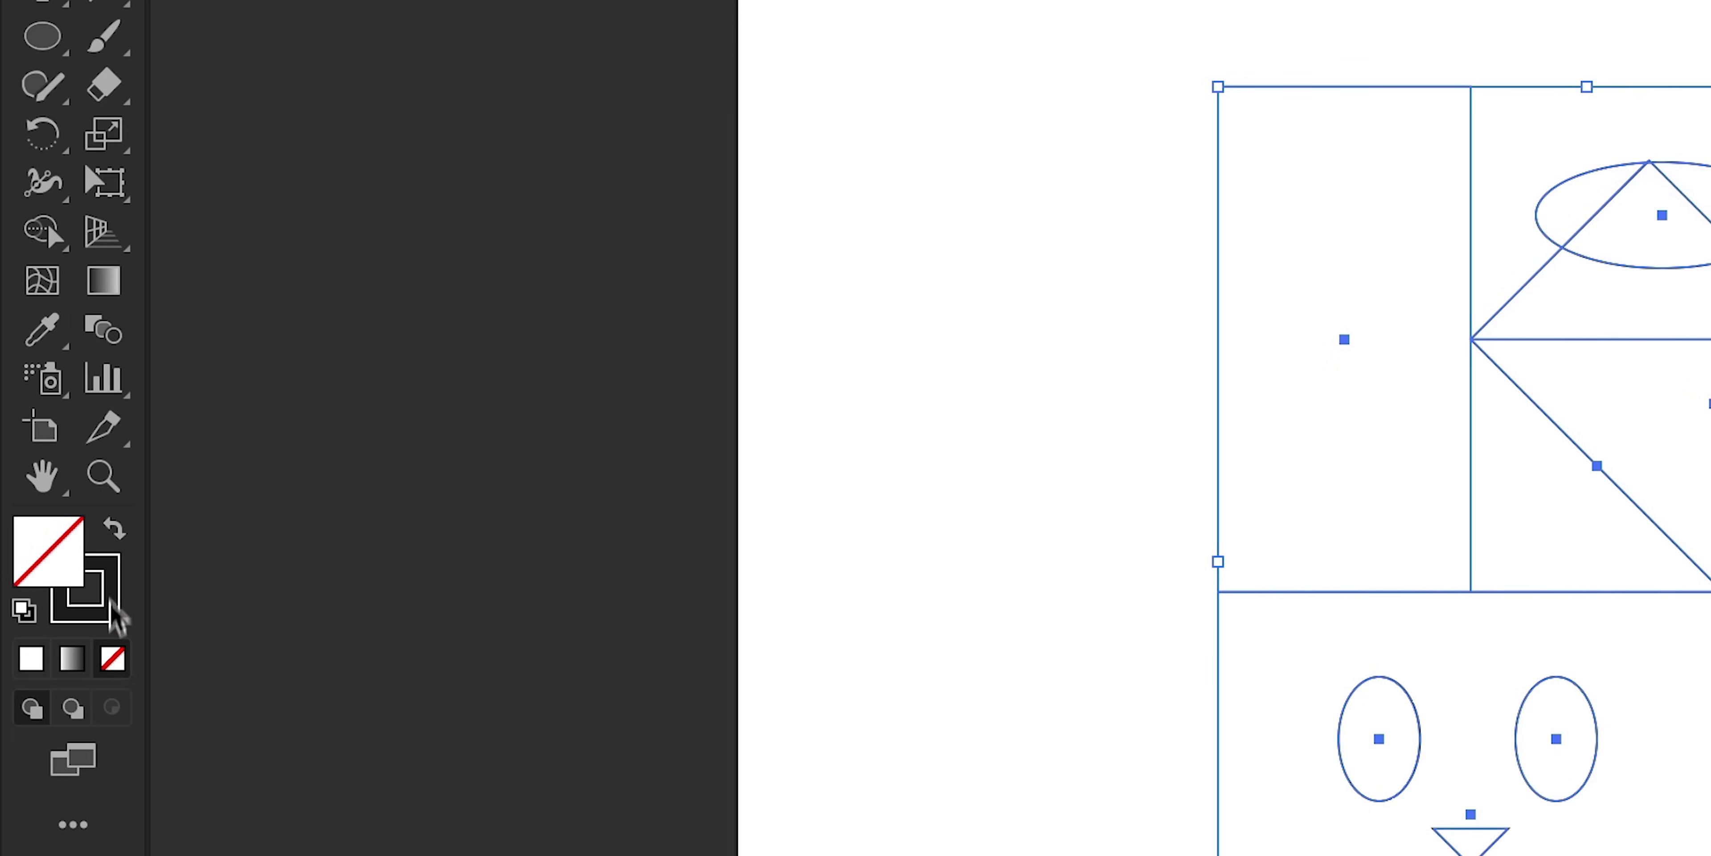
Apply the Black swatch to the strokes of the selected shapes and make that swatch global.
{"action": "left_click", "coordinate": [111, 601]}
{"action": "left_click", "coordinate": [1151, 337]}
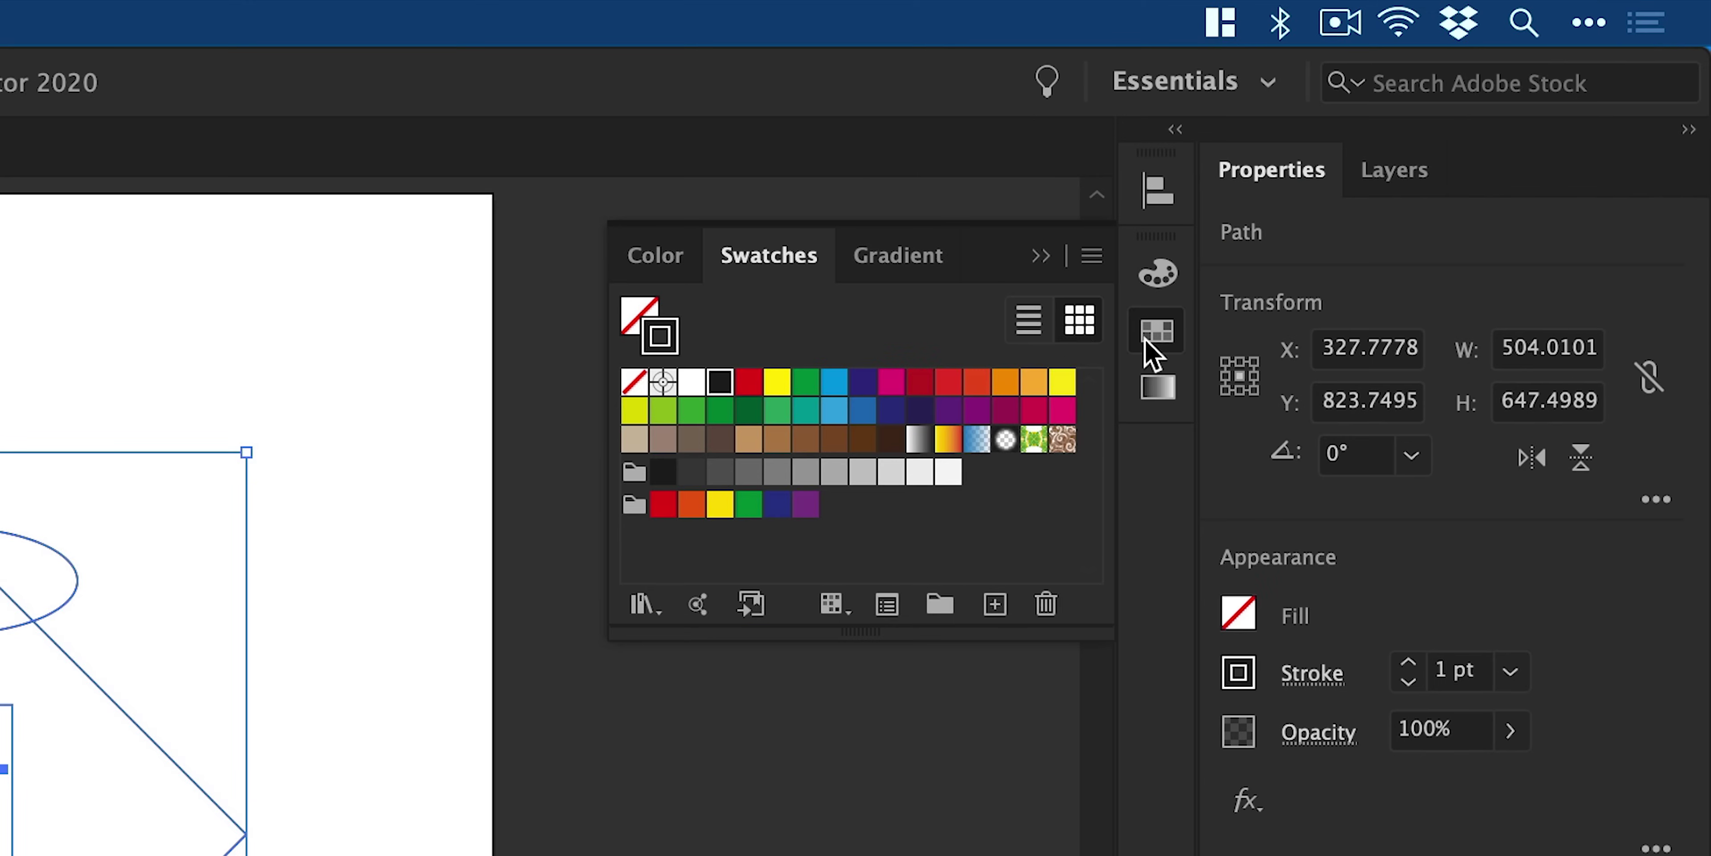
{"action": "double_click", "coordinate": [723, 385]}
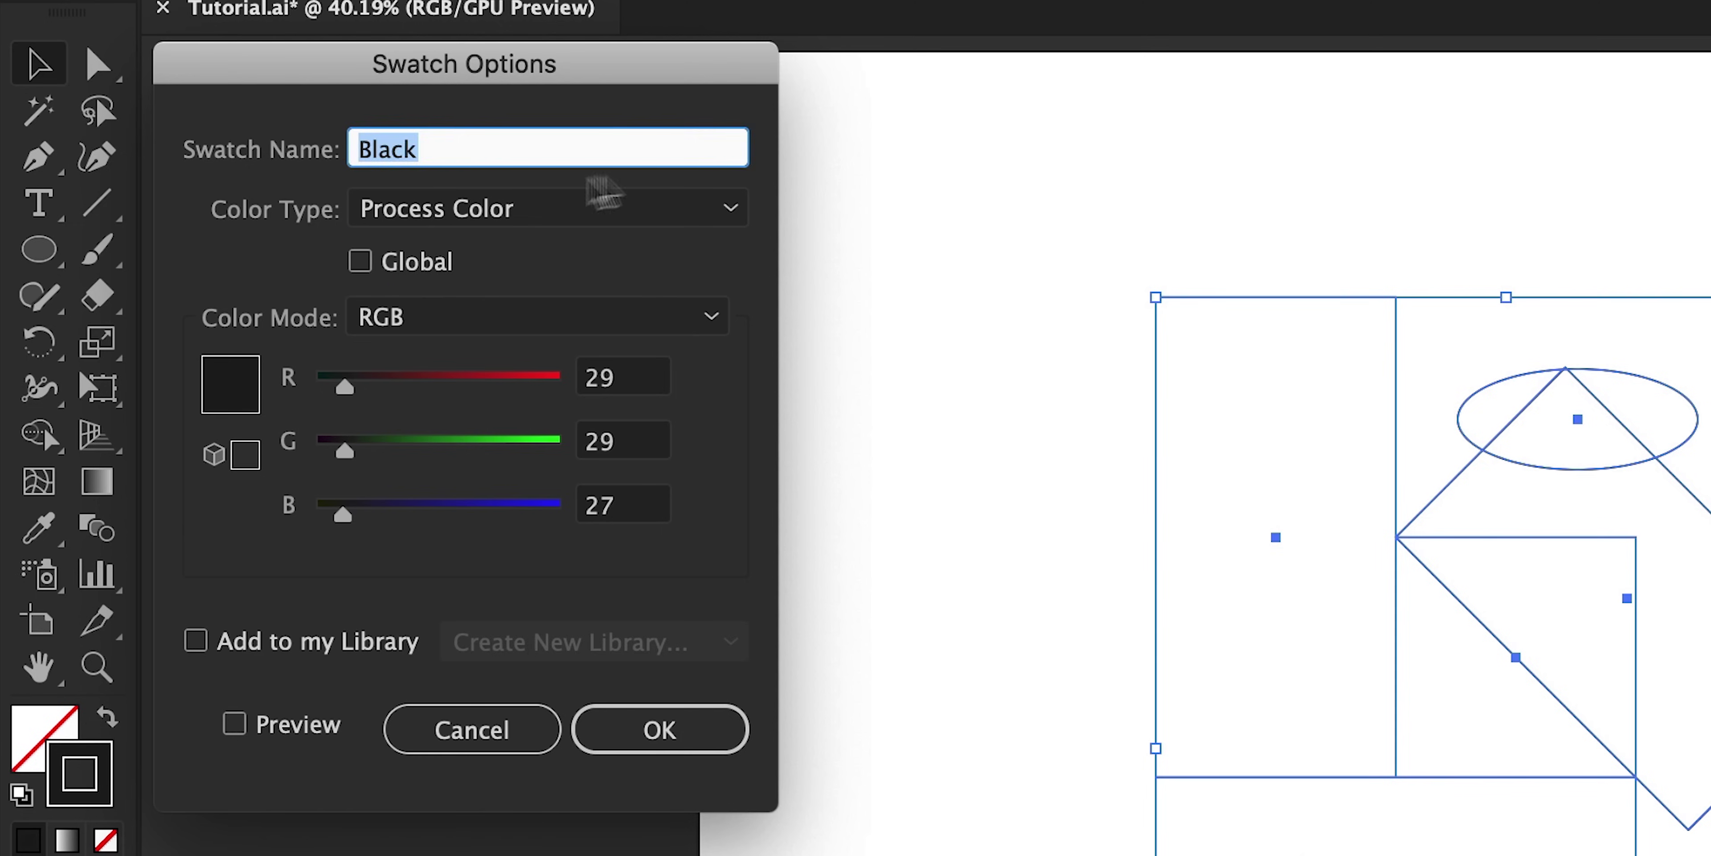
{"action": "left_click", "coordinate": [428, 261]}
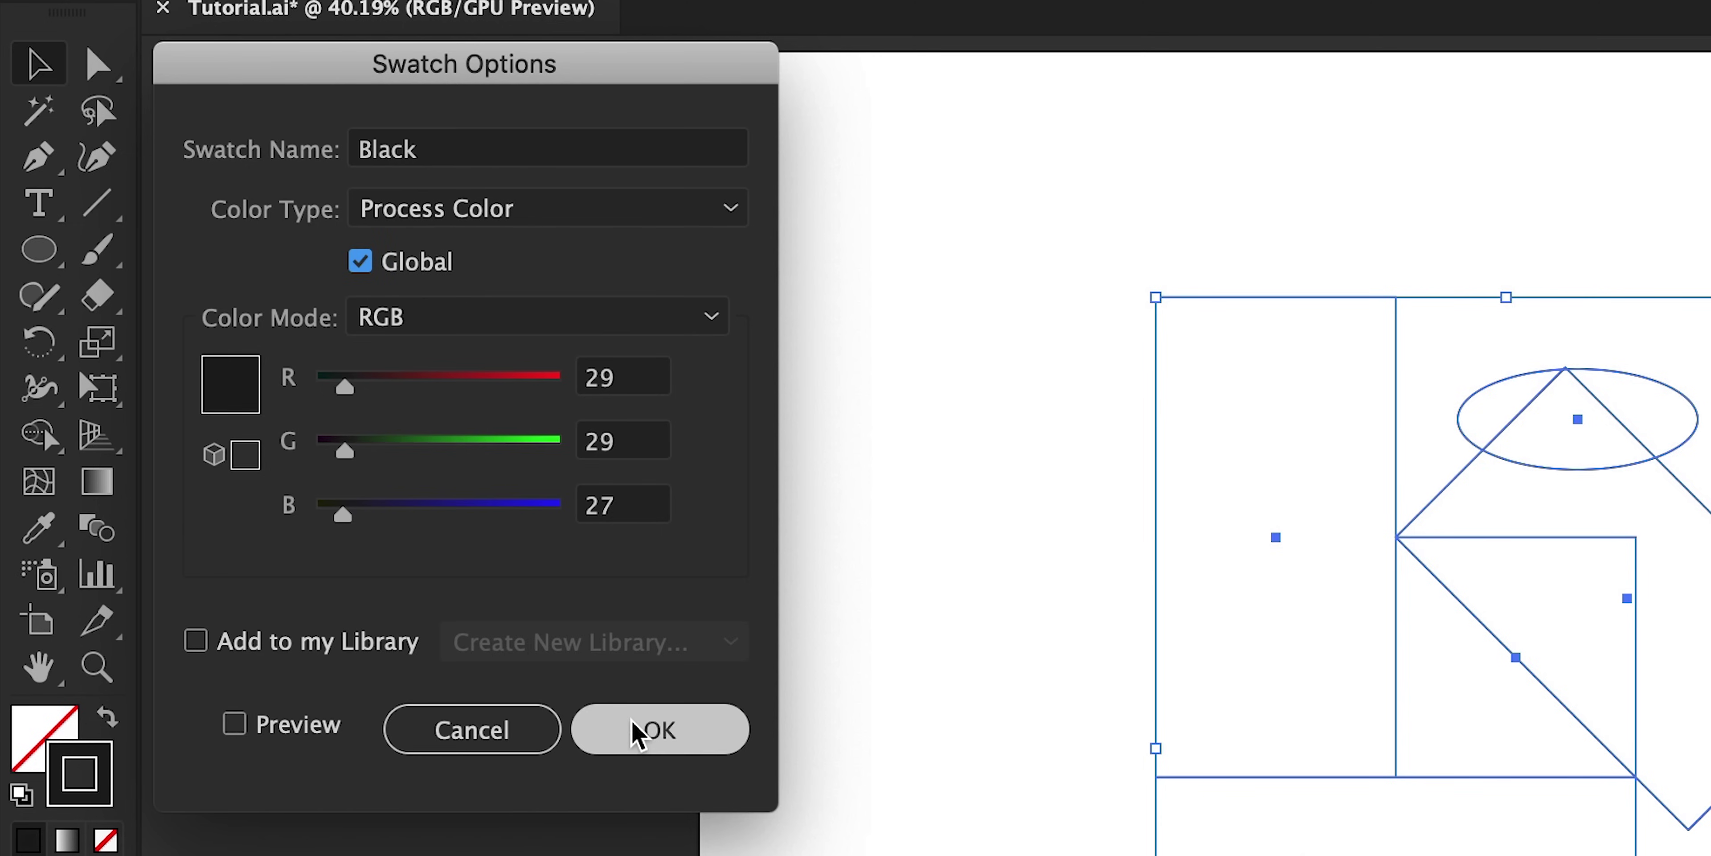
{"action": "left_click", "coordinate": [634, 732]}
Set the stroke weight of all selected shapes to 10 pt.
{"action": "left_click", "coordinate": [1410, 550]}
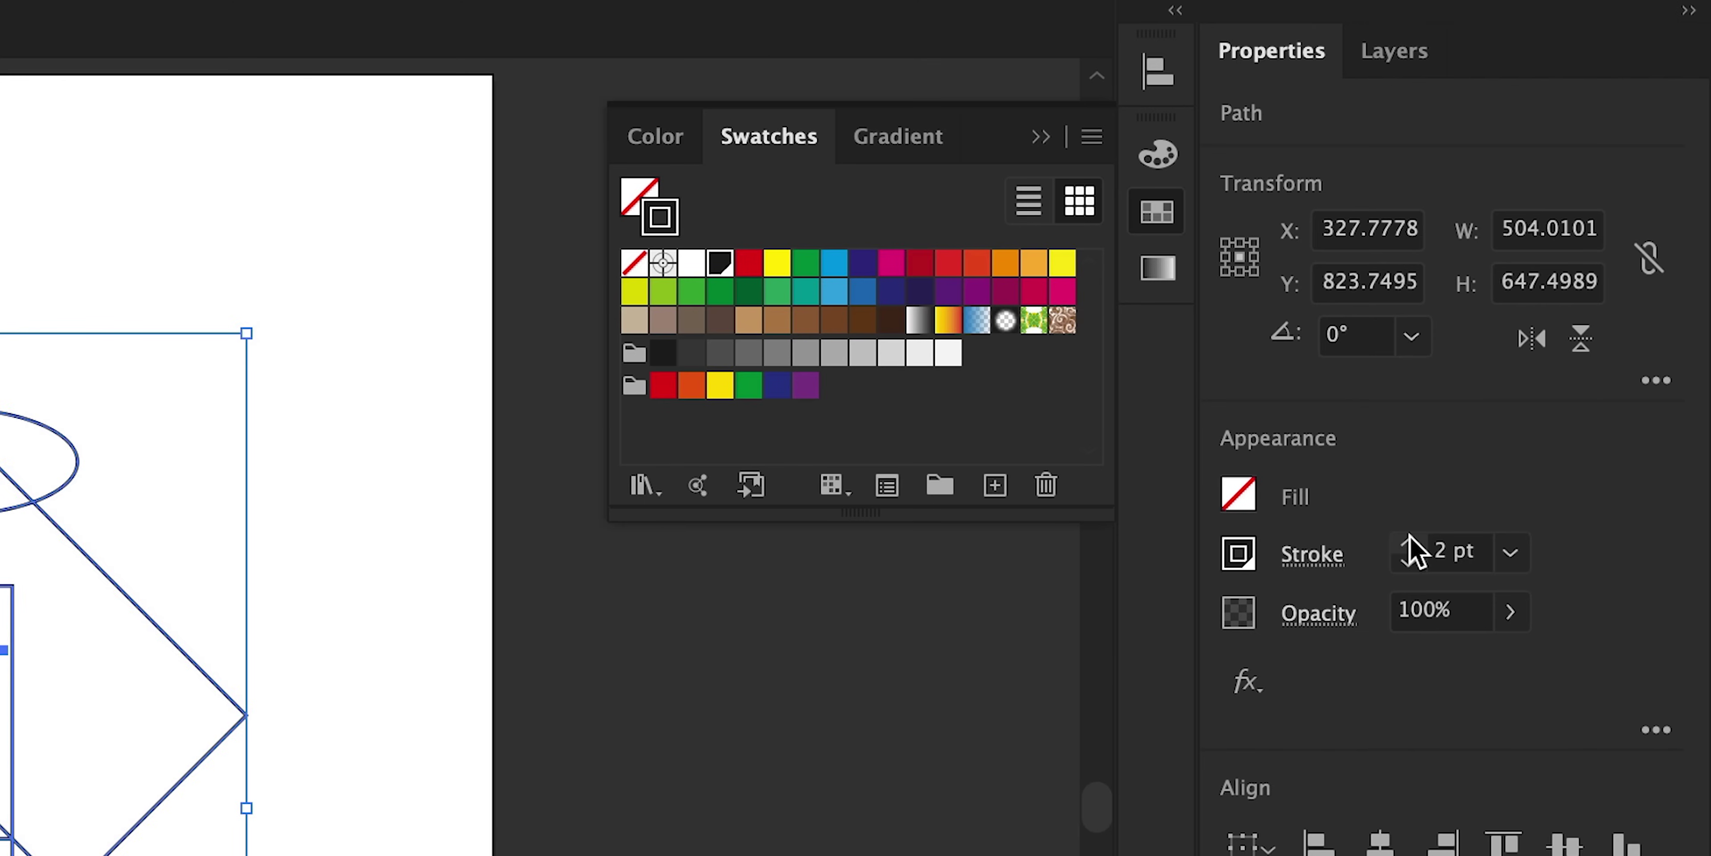
{"action": "left_click", "coordinate": [1409, 543]}
{"action": "left_click", "coordinate": [1410, 543]}
{"action": "left_click", "coordinate": [1409, 543]}
{"action": "left_click", "coordinate": [1409, 543]}
{"action": "left_click", "coordinate": [1409, 543]}
{"action": "left_click", "coordinate": [1410, 543]}
{"action": "left_click", "coordinate": [1410, 544]}
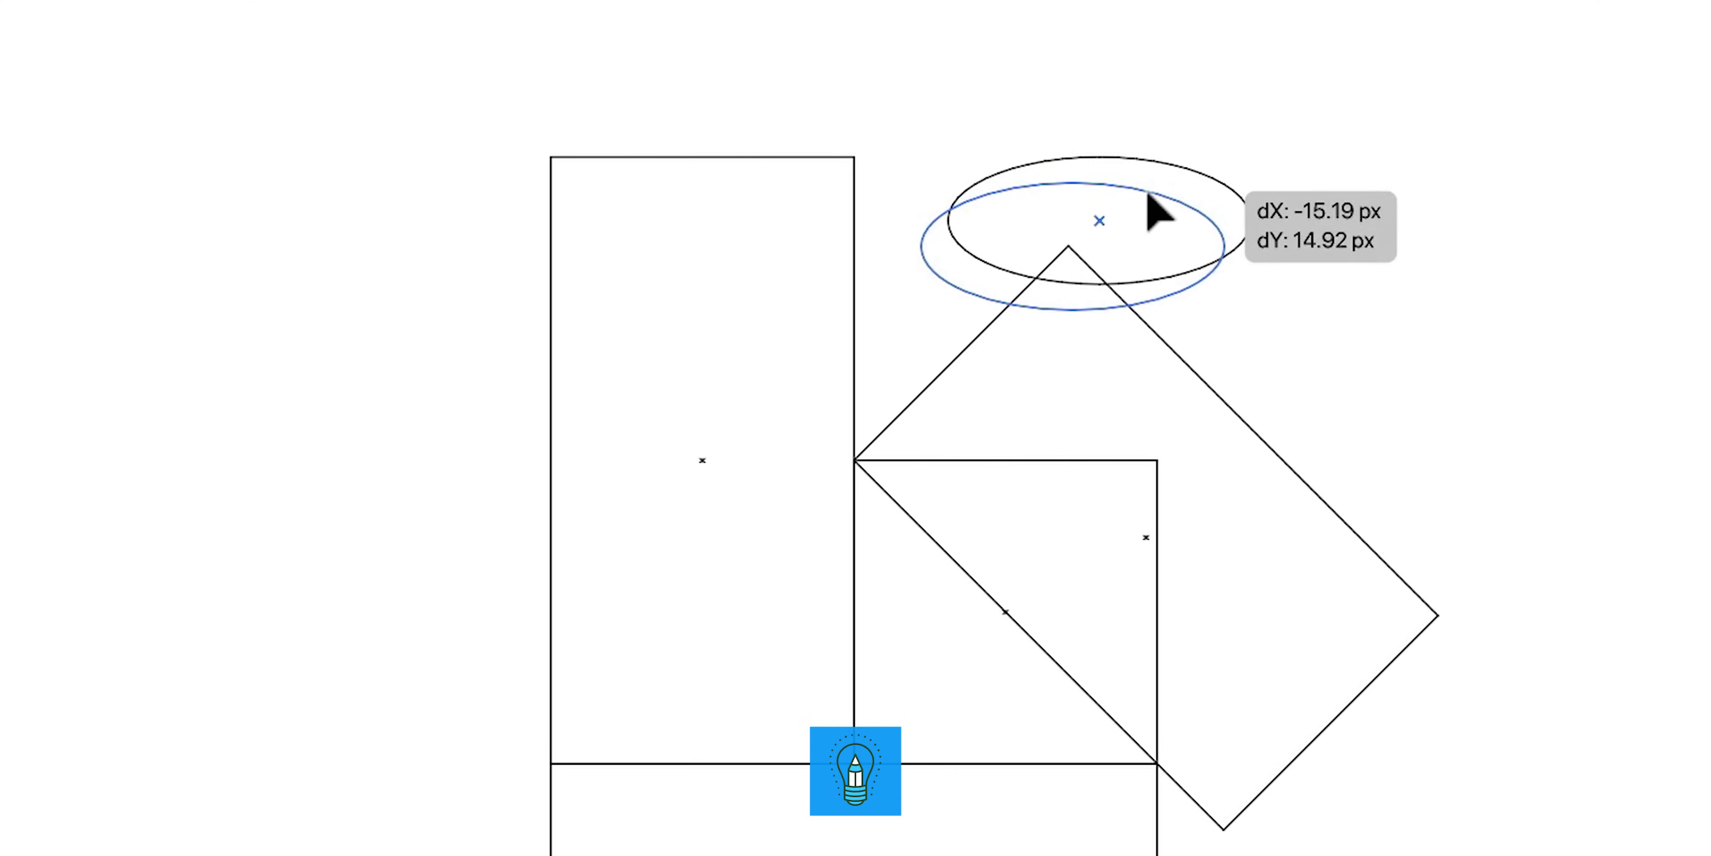
Reposition the large ellipse over the rotated rectangle's upper corner, leave Outline view and get a shape tool ready.
{"action": "left_click_drag", "start_coordinate": [1149, 194], "coordinate": [1147, 194]}
{"action": "key", "text": "ctrl+y"}
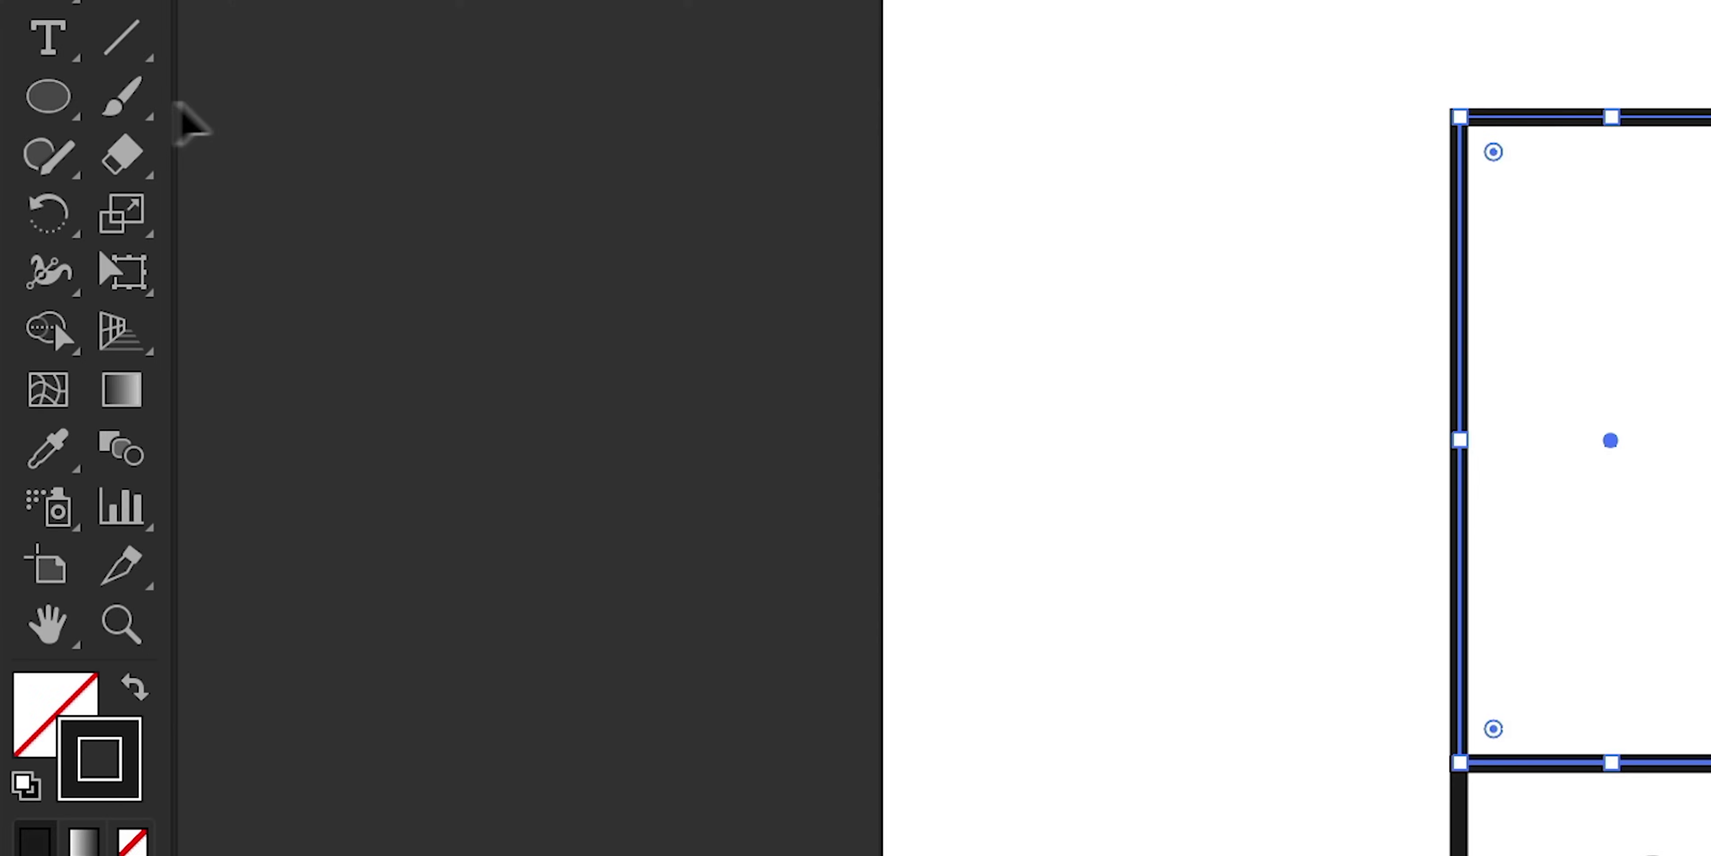
{"action": "left_click_drag", "start_coordinate": [50, 97], "coordinate": [199, 97]}
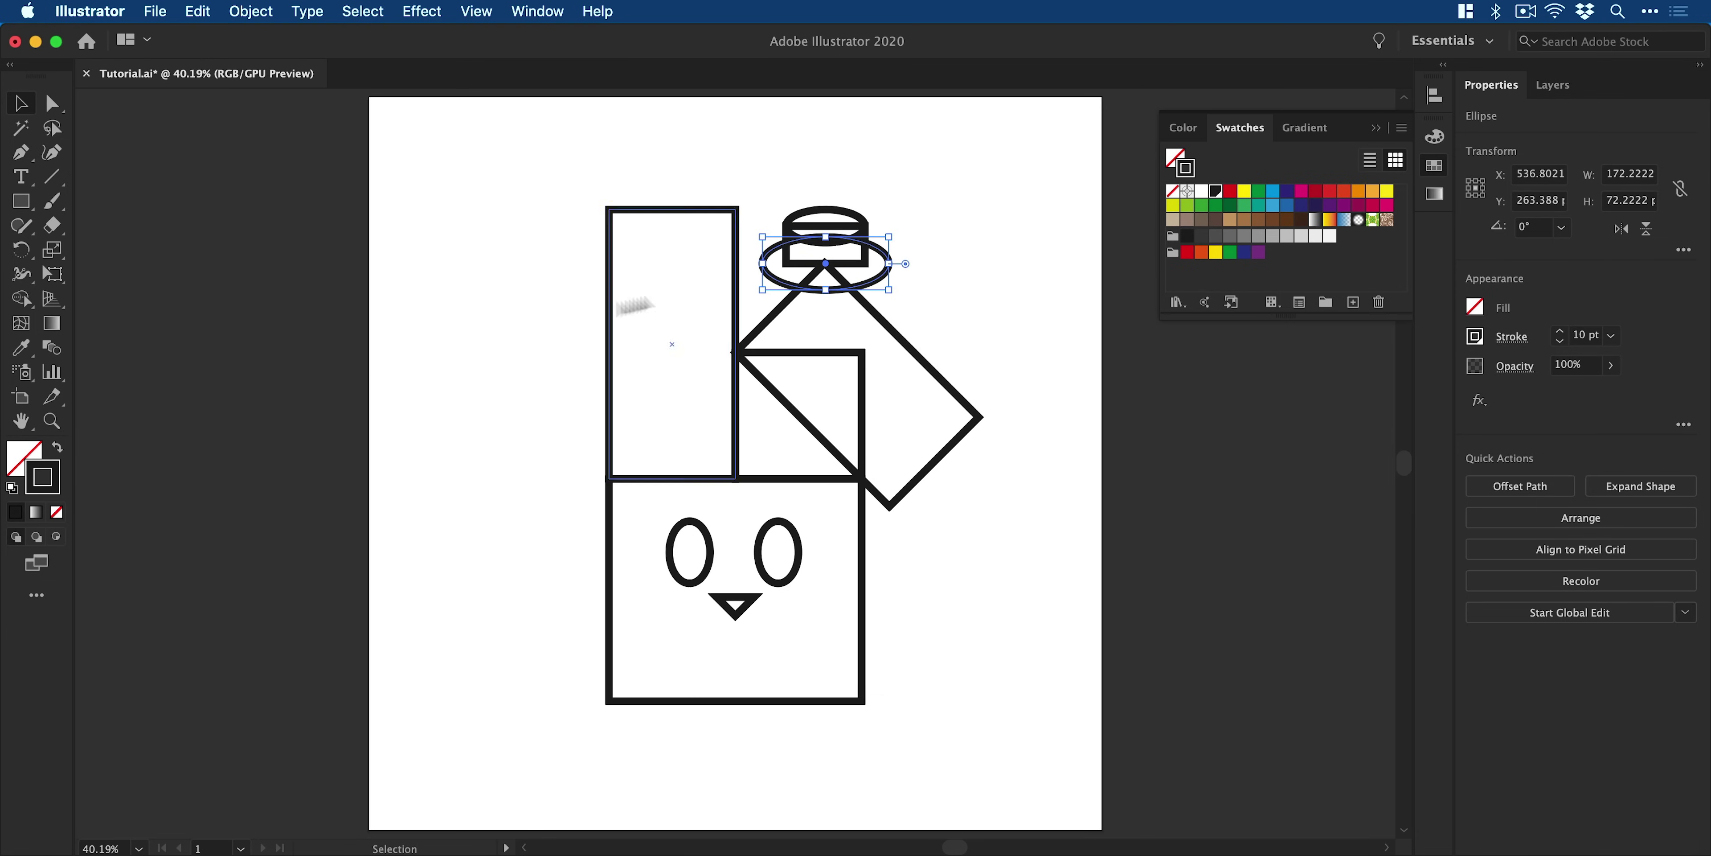
Fill the large hat ellipse and the small hat rectangle with the Black swatch.
{"action": "left_click", "coordinate": [36, 450]}
{"action": "left_click", "coordinate": [1433, 167]}
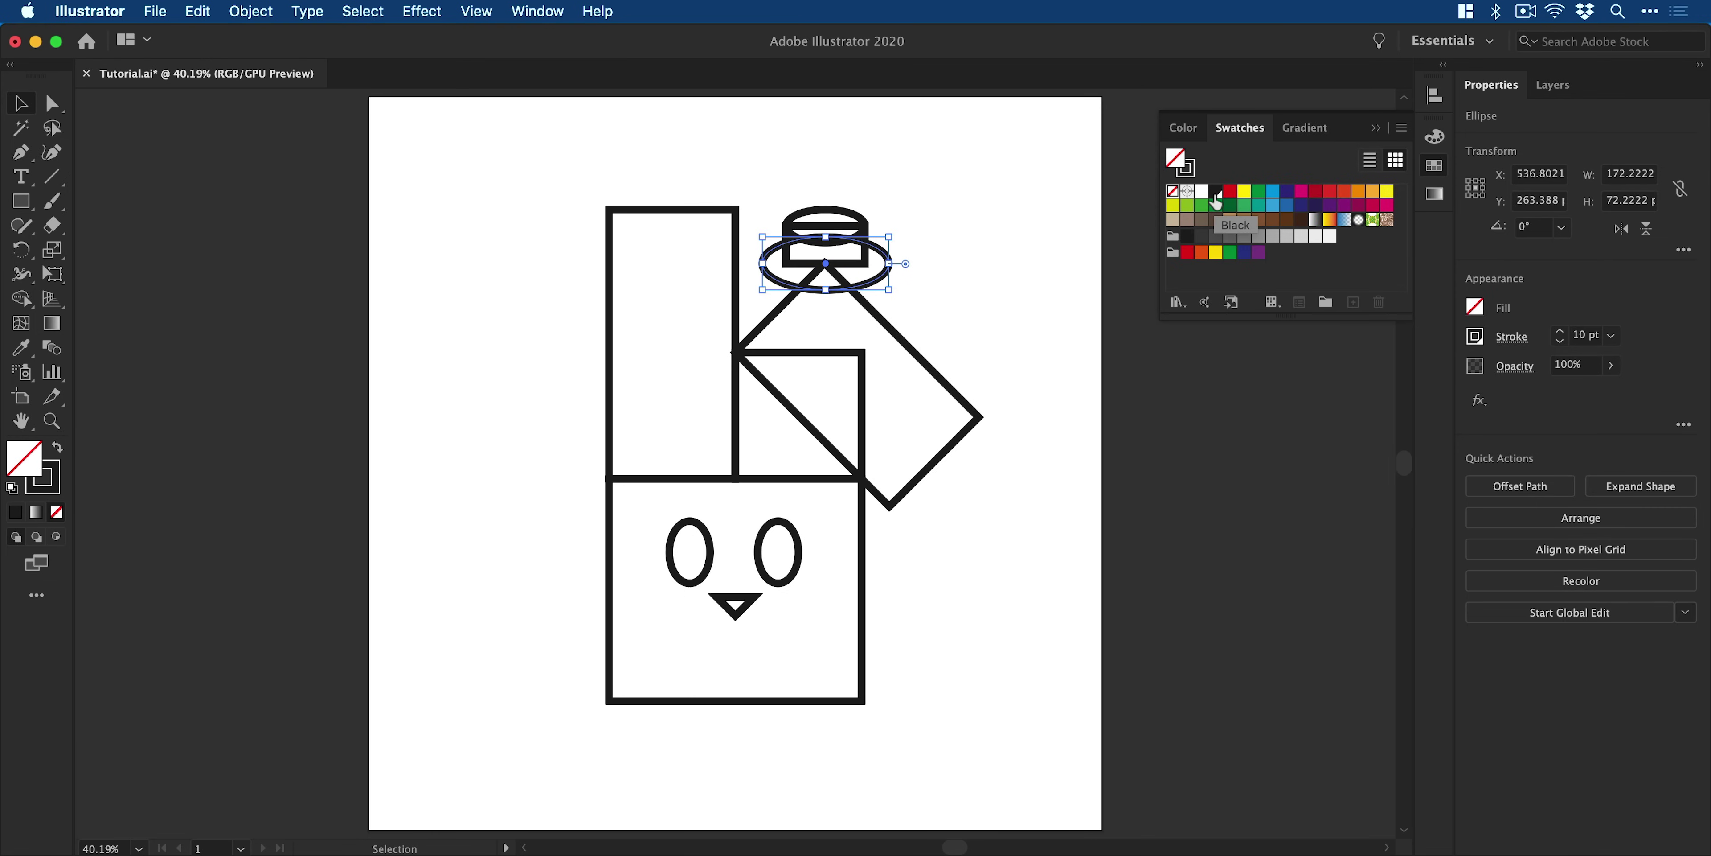
{"action": "left_click", "coordinate": [1215, 195]}
{"action": "left_click", "coordinate": [852, 233]}
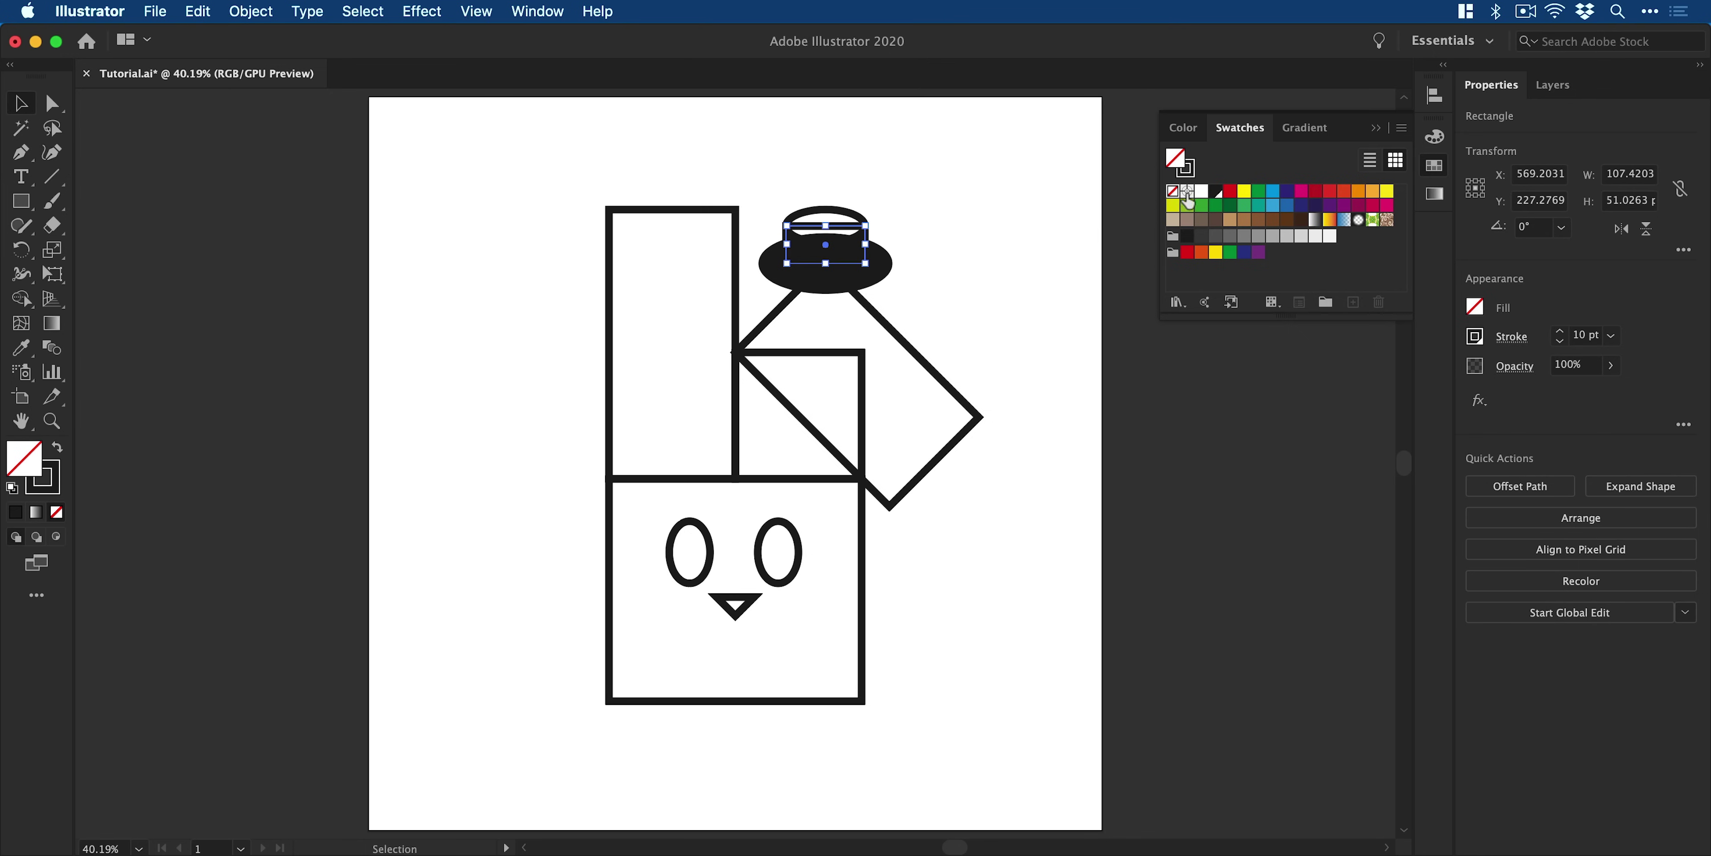
{"action": "left_click", "coordinate": [1216, 194]}
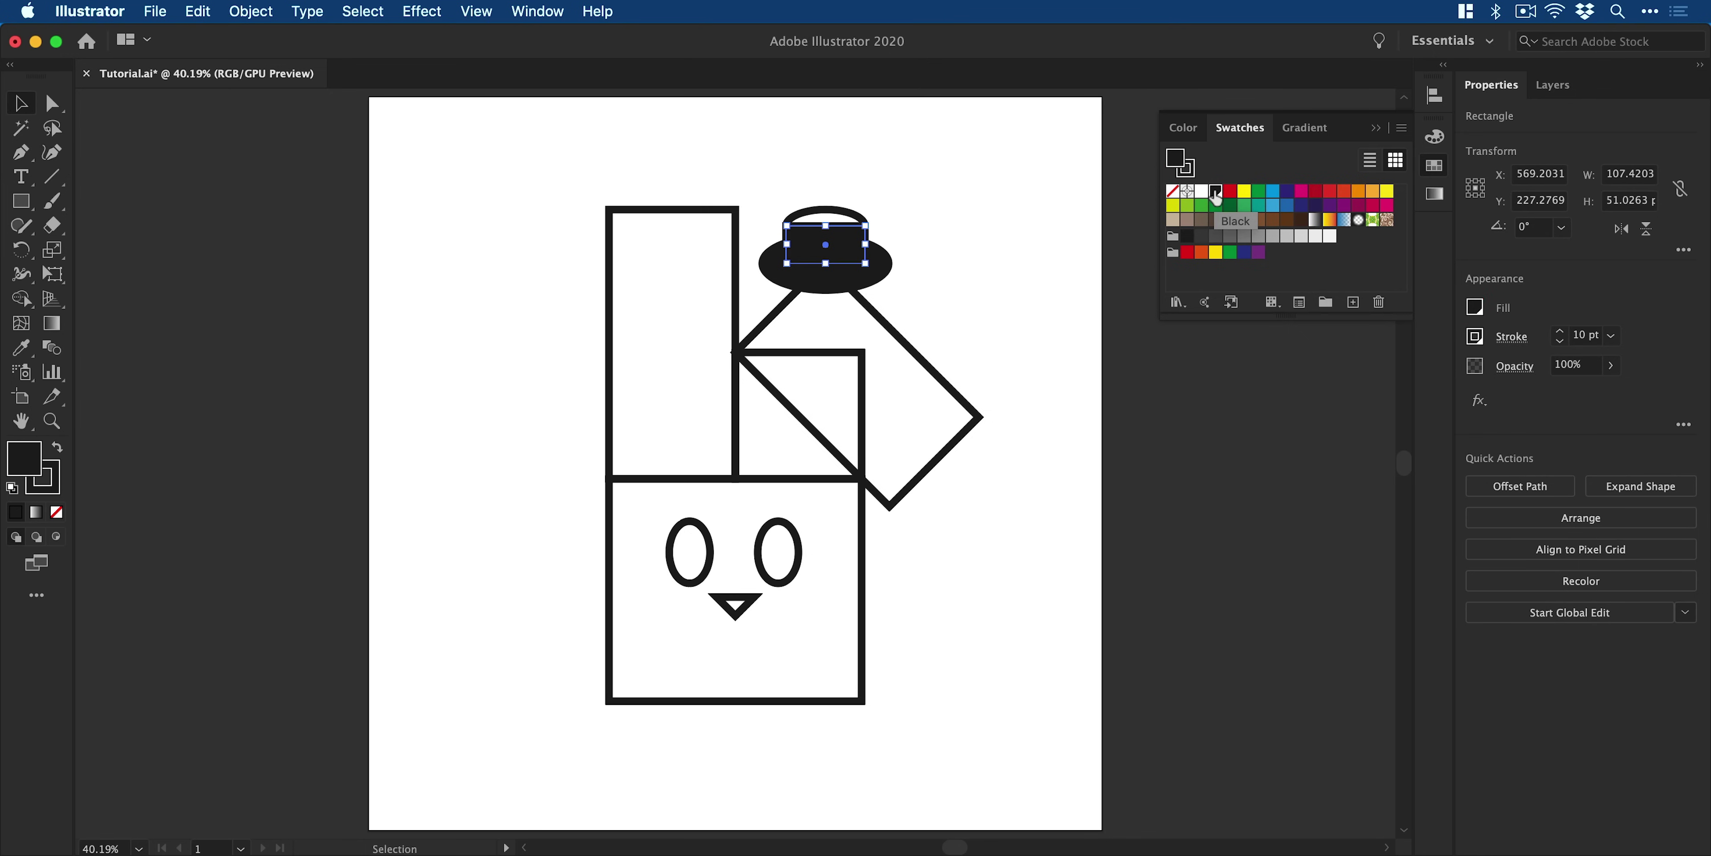
Bring the small ellipse on top of the hat to the front.
{"action": "left_click", "coordinate": [856, 222]}
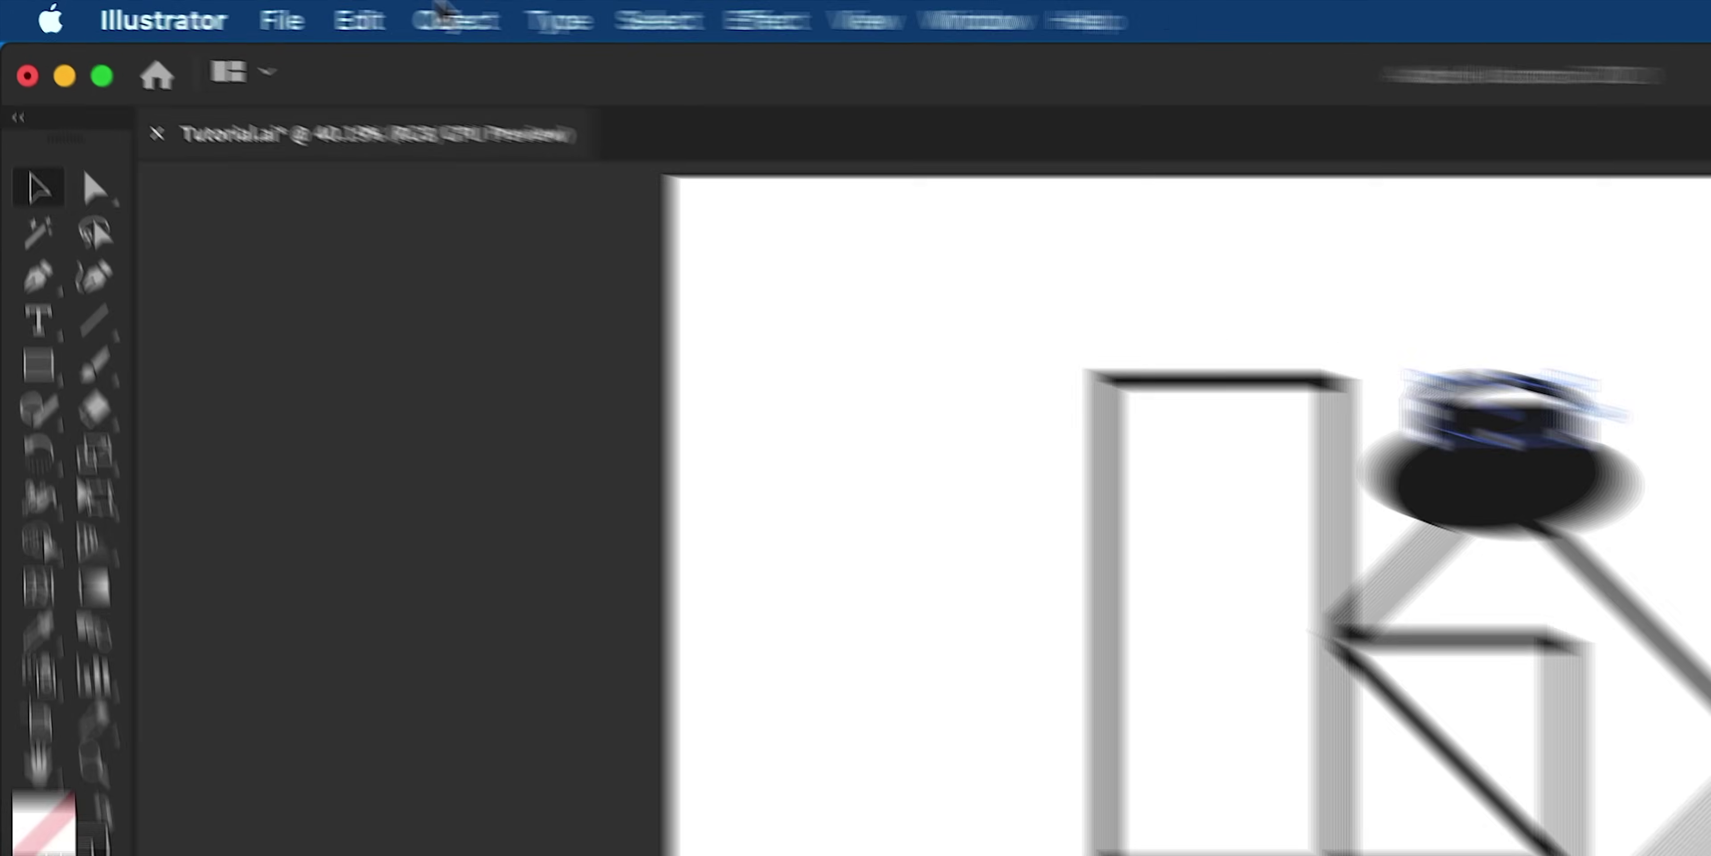
{"action": "left_click", "coordinate": [251, 11]}
{"action": "mouse_move", "coordinate": [325, 56]}
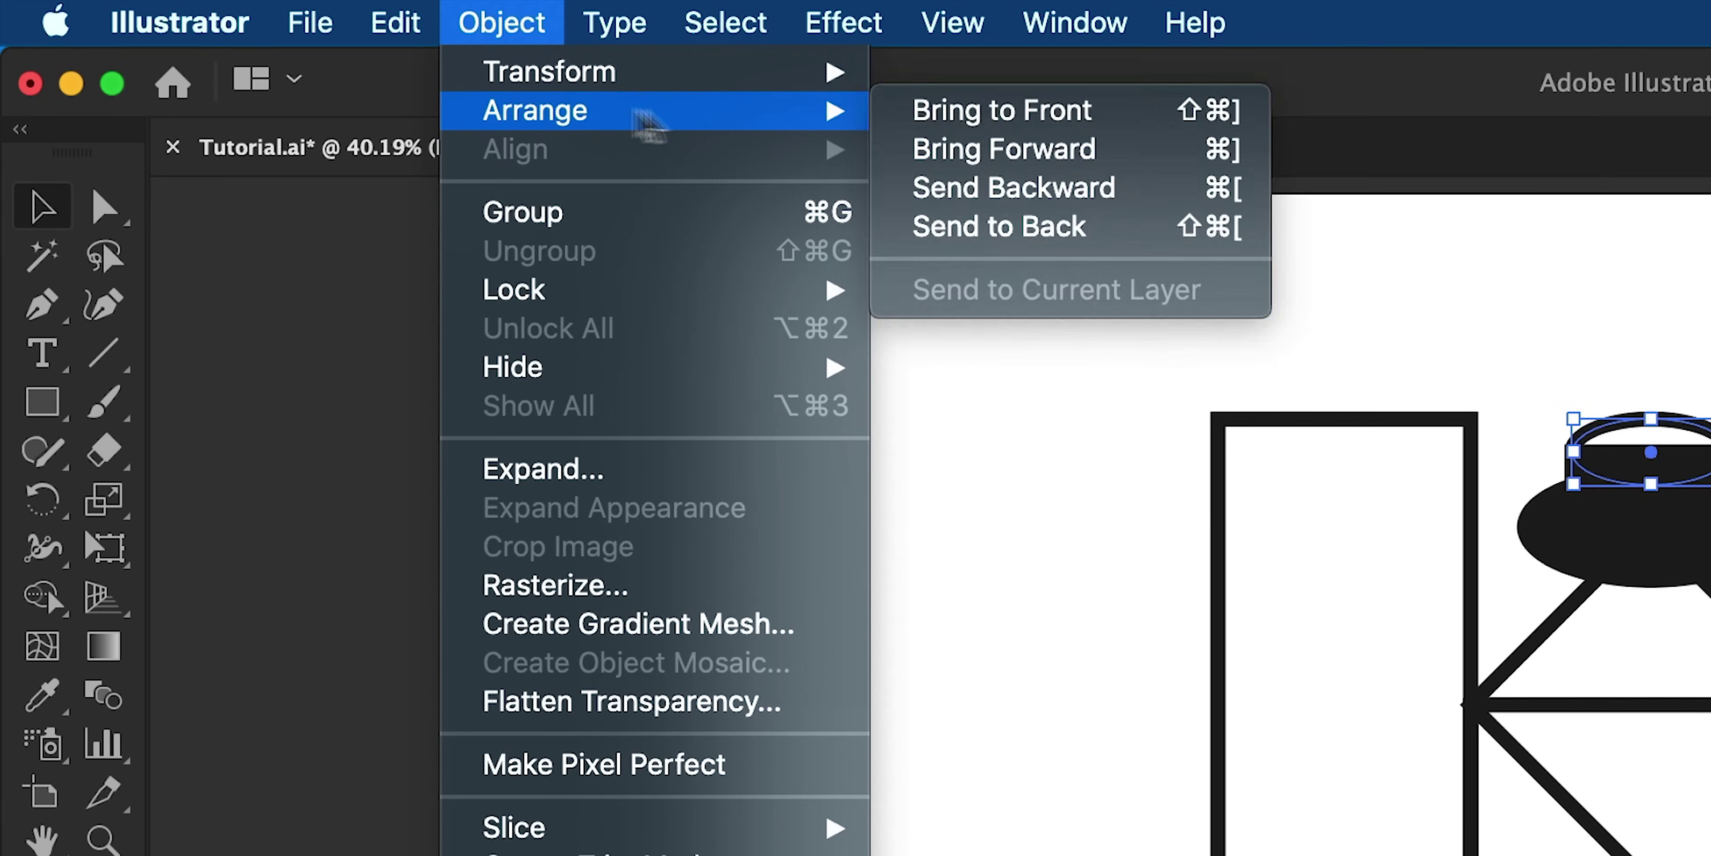
{"action": "left_click", "coordinate": [950, 111]}
Fill the small hat ellipse with the C=0 M=0 Y=0 K=60 grey as a global swatch, placed beside Black.
{"action": "double_click", "coordinate": [787, 480]}
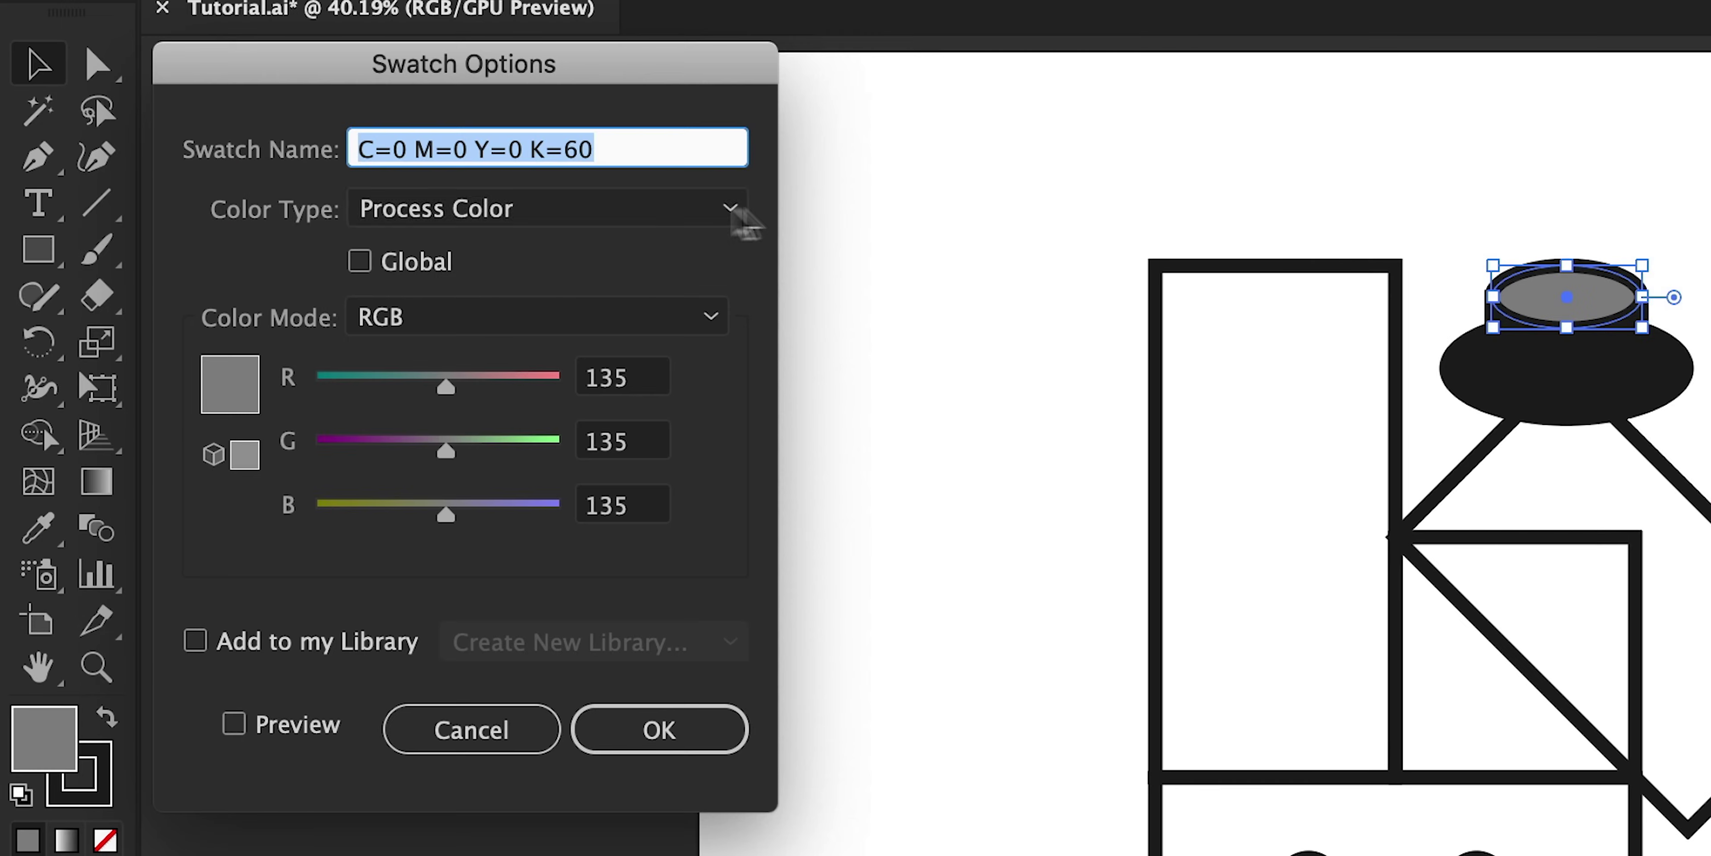
{"action": "left_click", "coordinate": [432, 263]}
{"action": "left_click", "coordinate": [738, 734]}
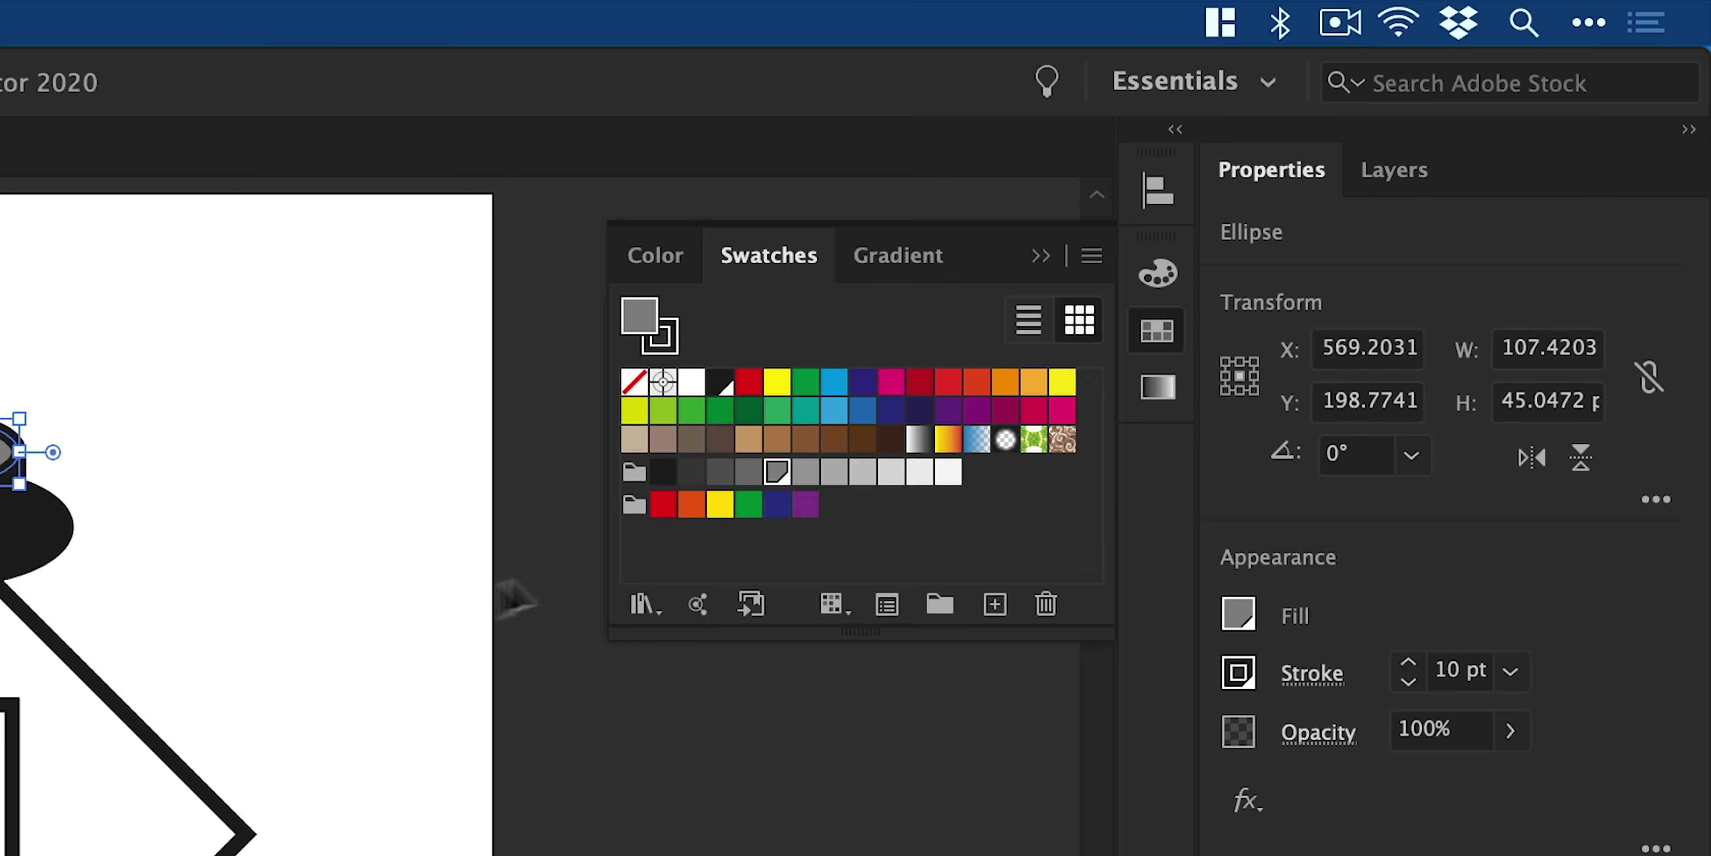
{"action": "left_click_drag", "start_coordinate": [776, 482], "coordinate": [731, 397]}
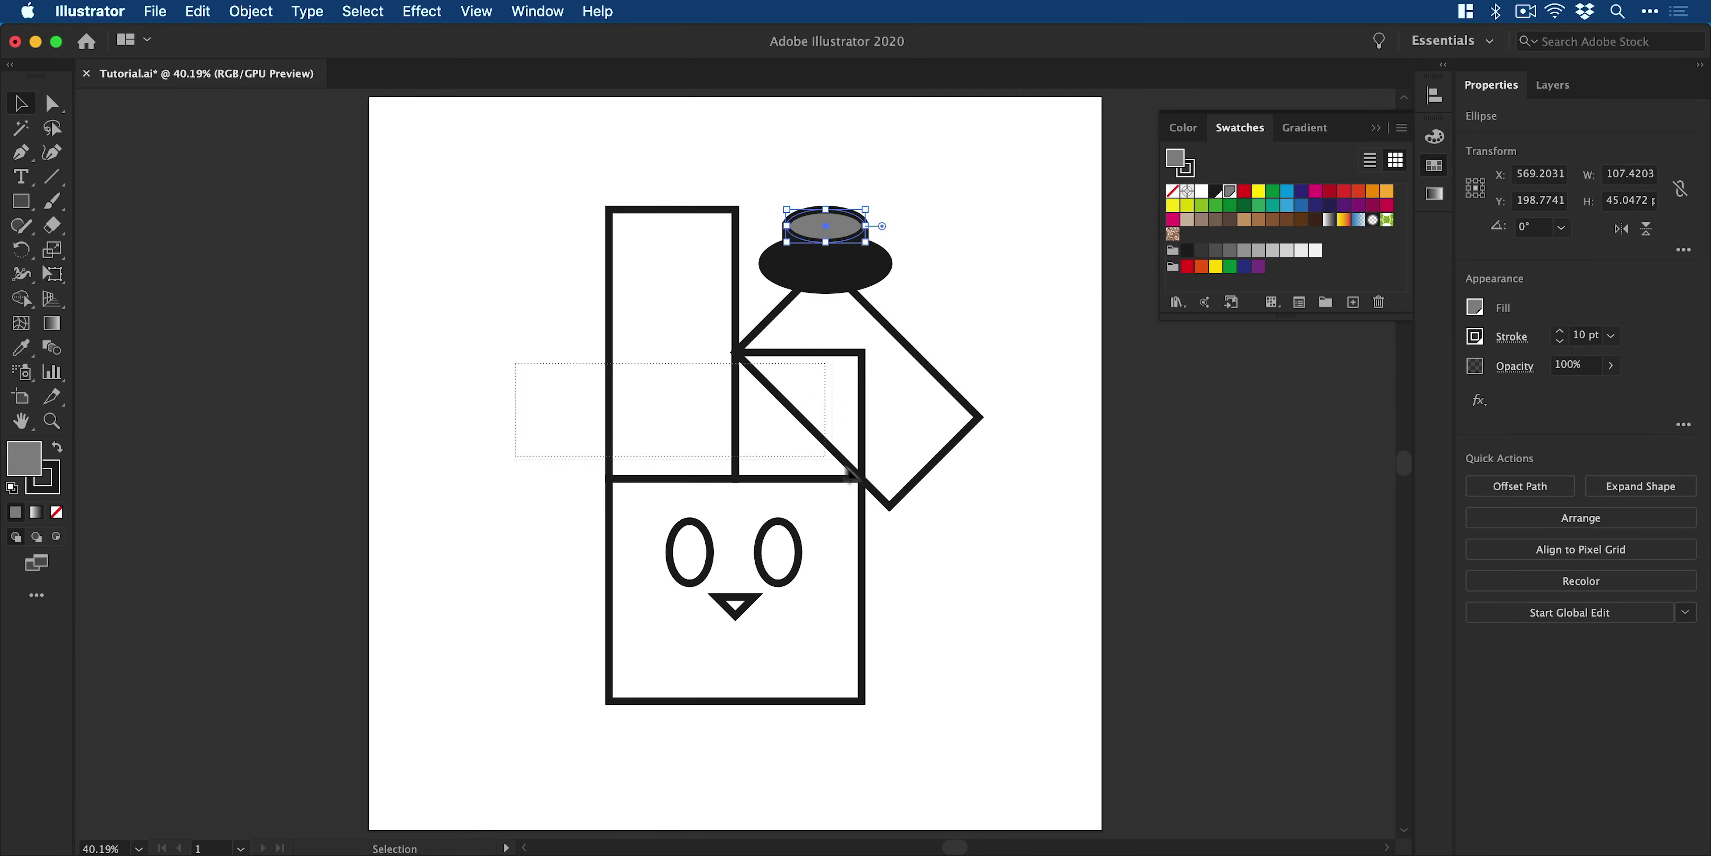
Fill the head and ear shapes with the yellow C=5 M=0 Y=90 K=0 swatch and make it global.
{"action": "left_click", "coordinate": [899, 501]}
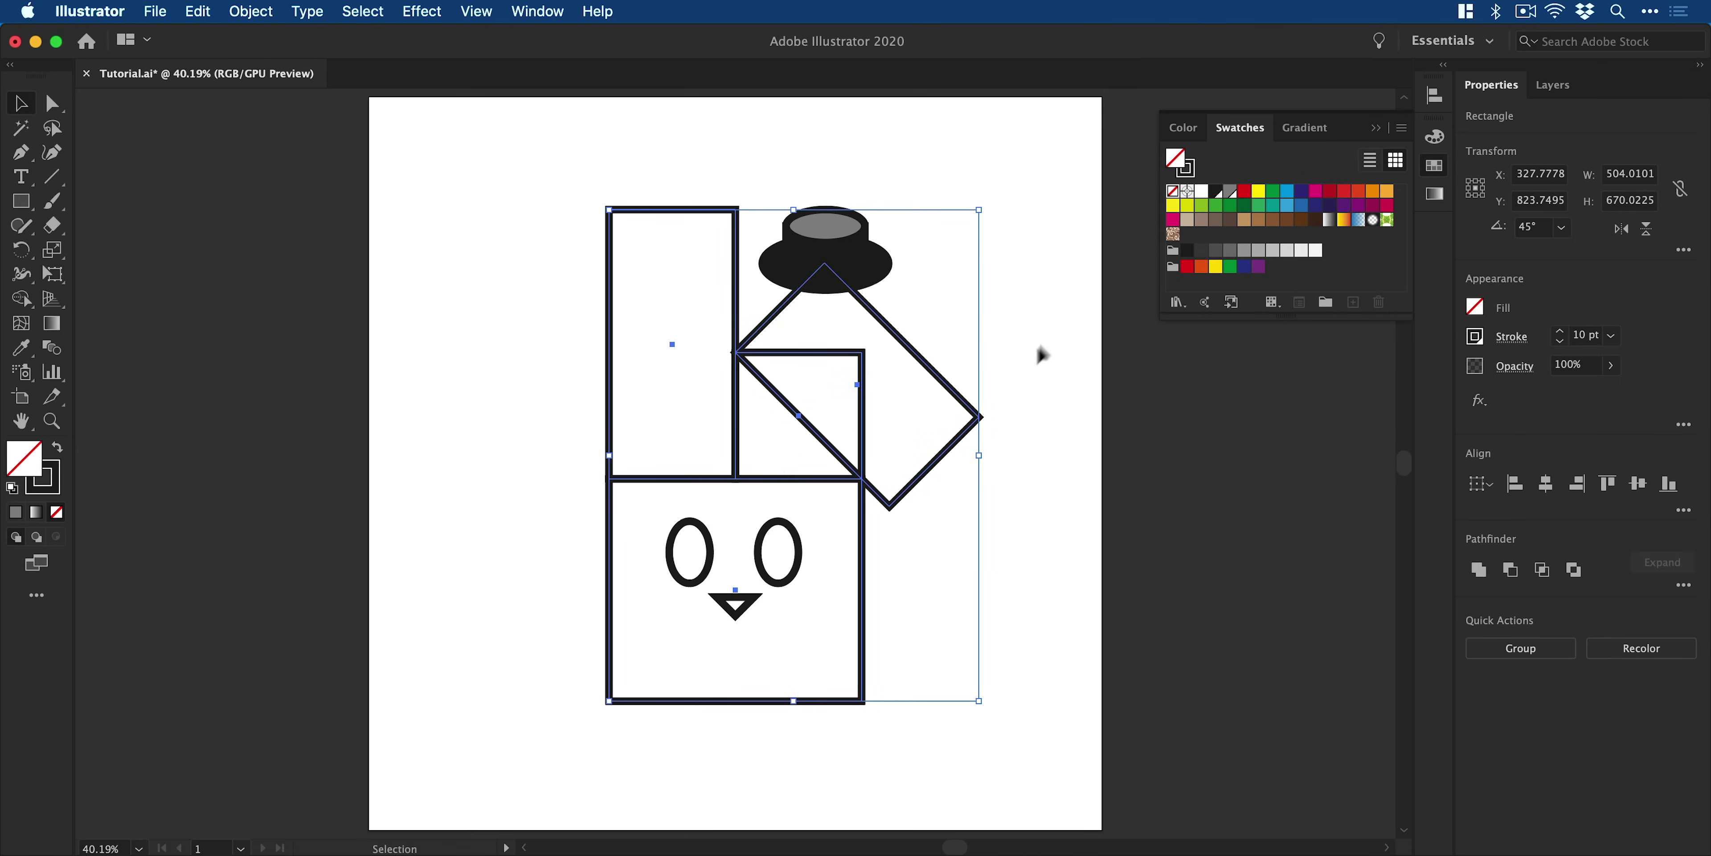
{"action": "double_click", "coordinate": [1169, 223]}
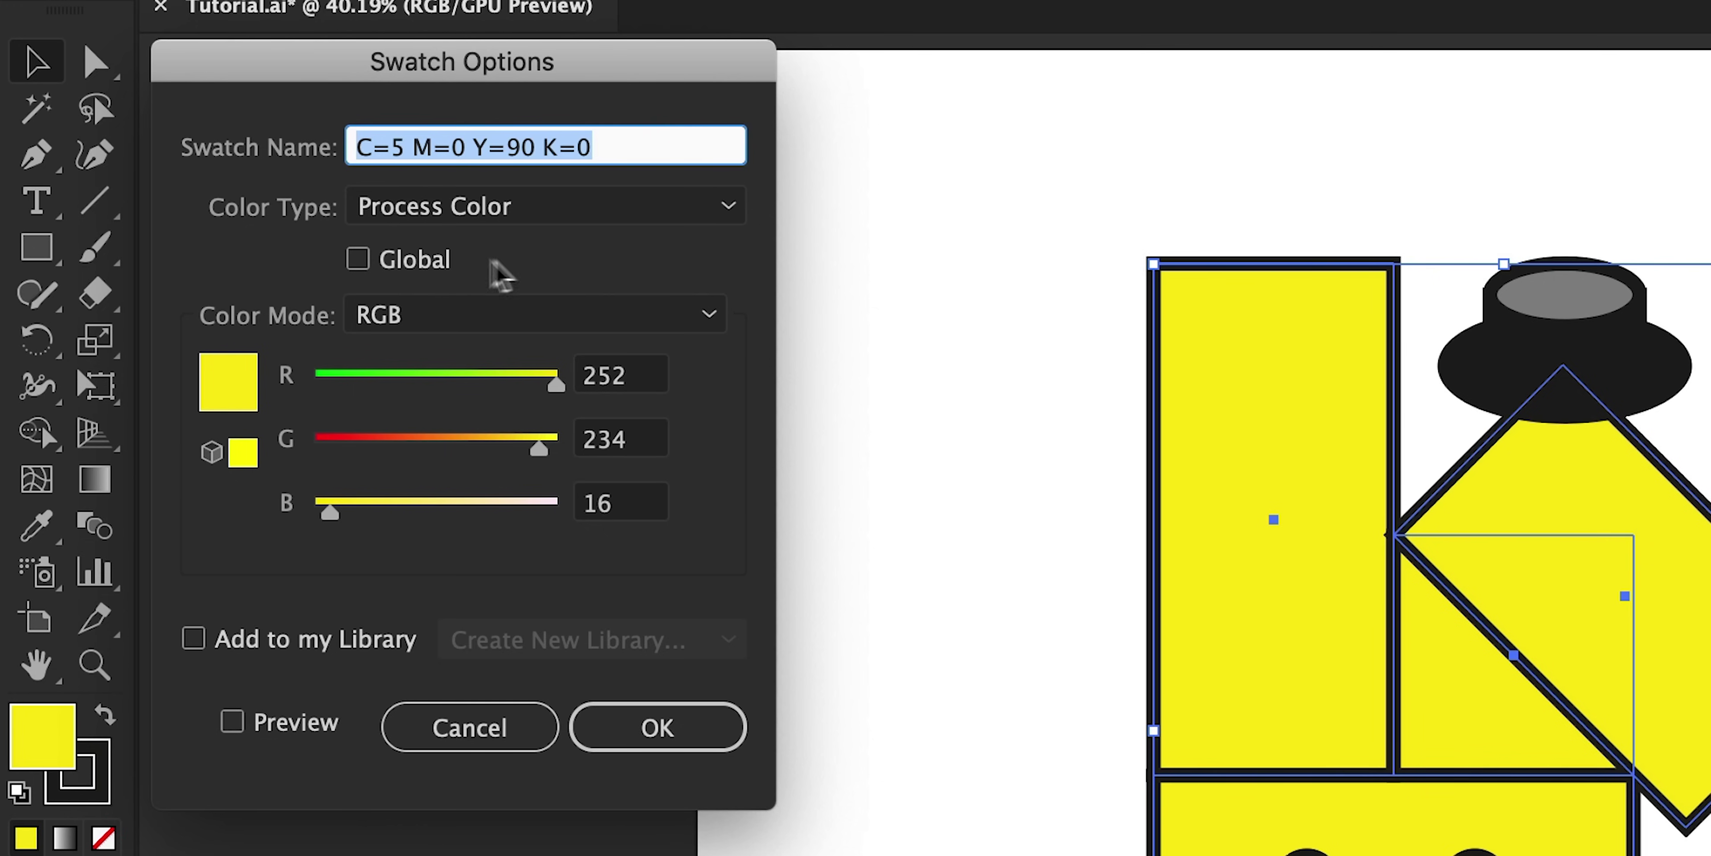
{"action": "left_click", "coordinate": [425, 263]}
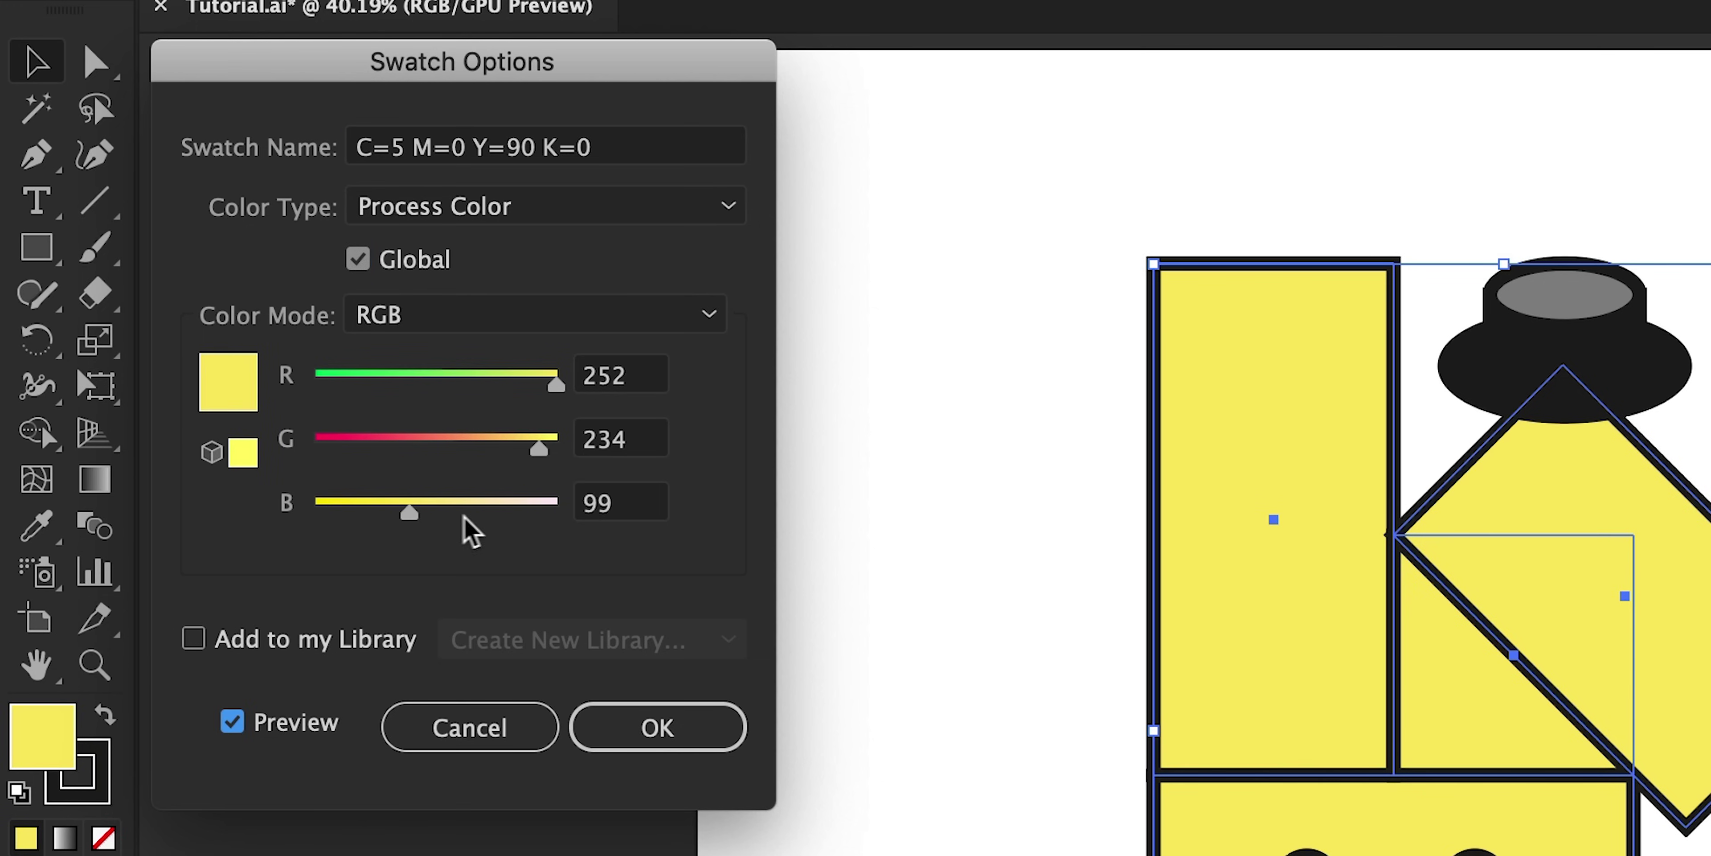
Change the yellow swatch to a cream colour with RGB values 255, 245, 227 while previewing.
{"action": "left_click_drag", "start_coordinate": [463, 514], "coordinate": [499, 518]}
{"action": "left_click_drag", "start_coordinate": [545, 452], "coordinate": [550, 450]}
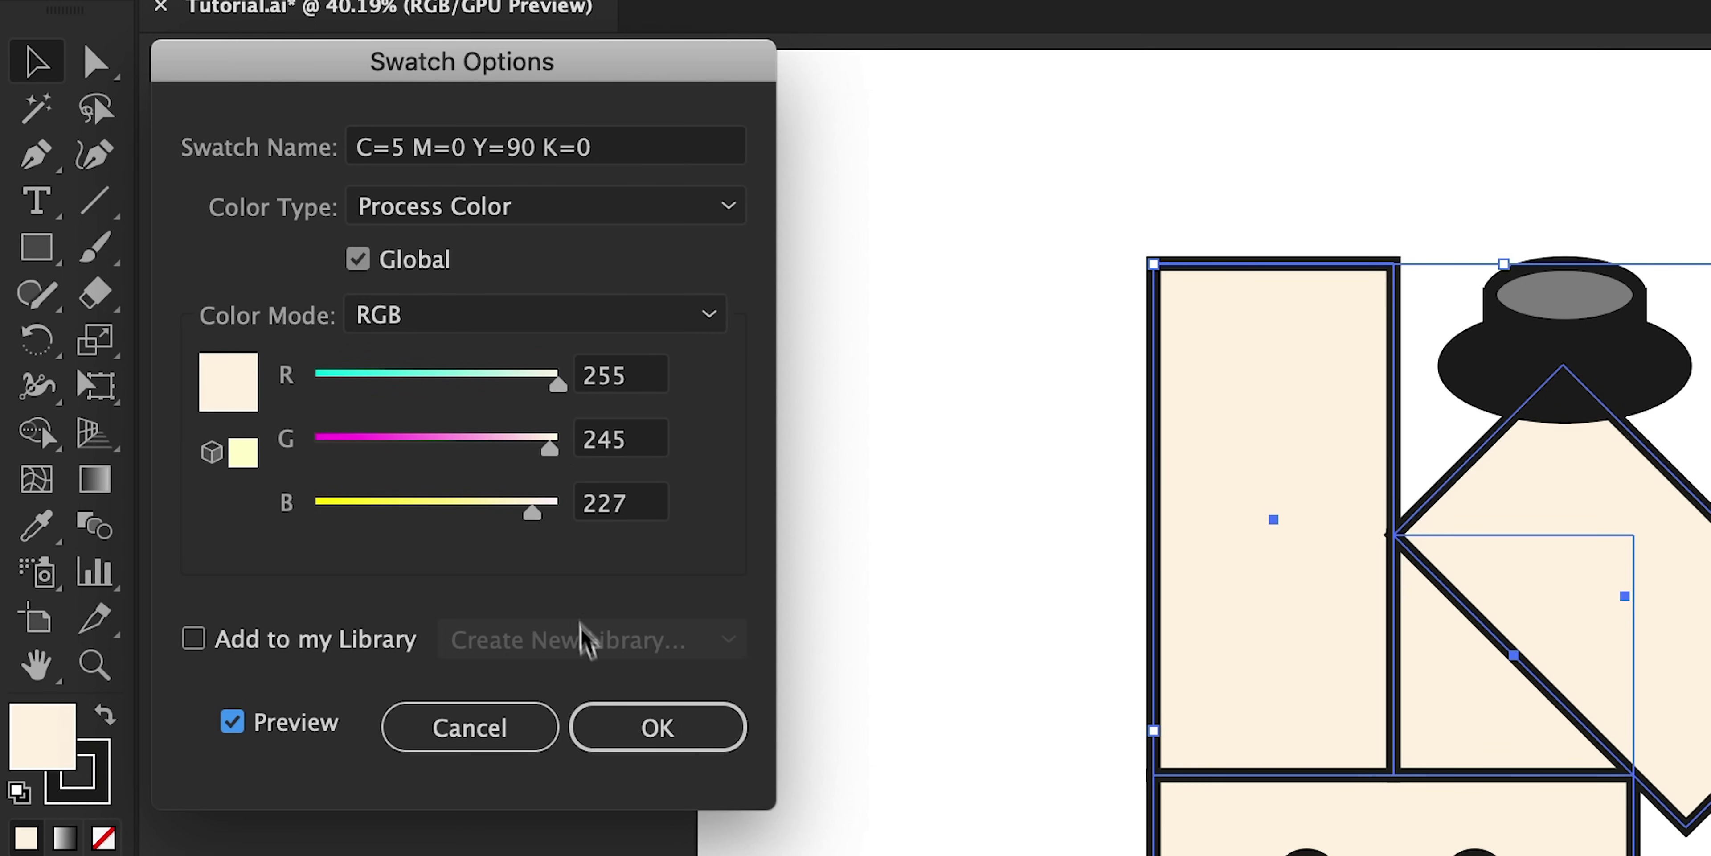
{"action": "left_click", "coordinate": [628, 728]}
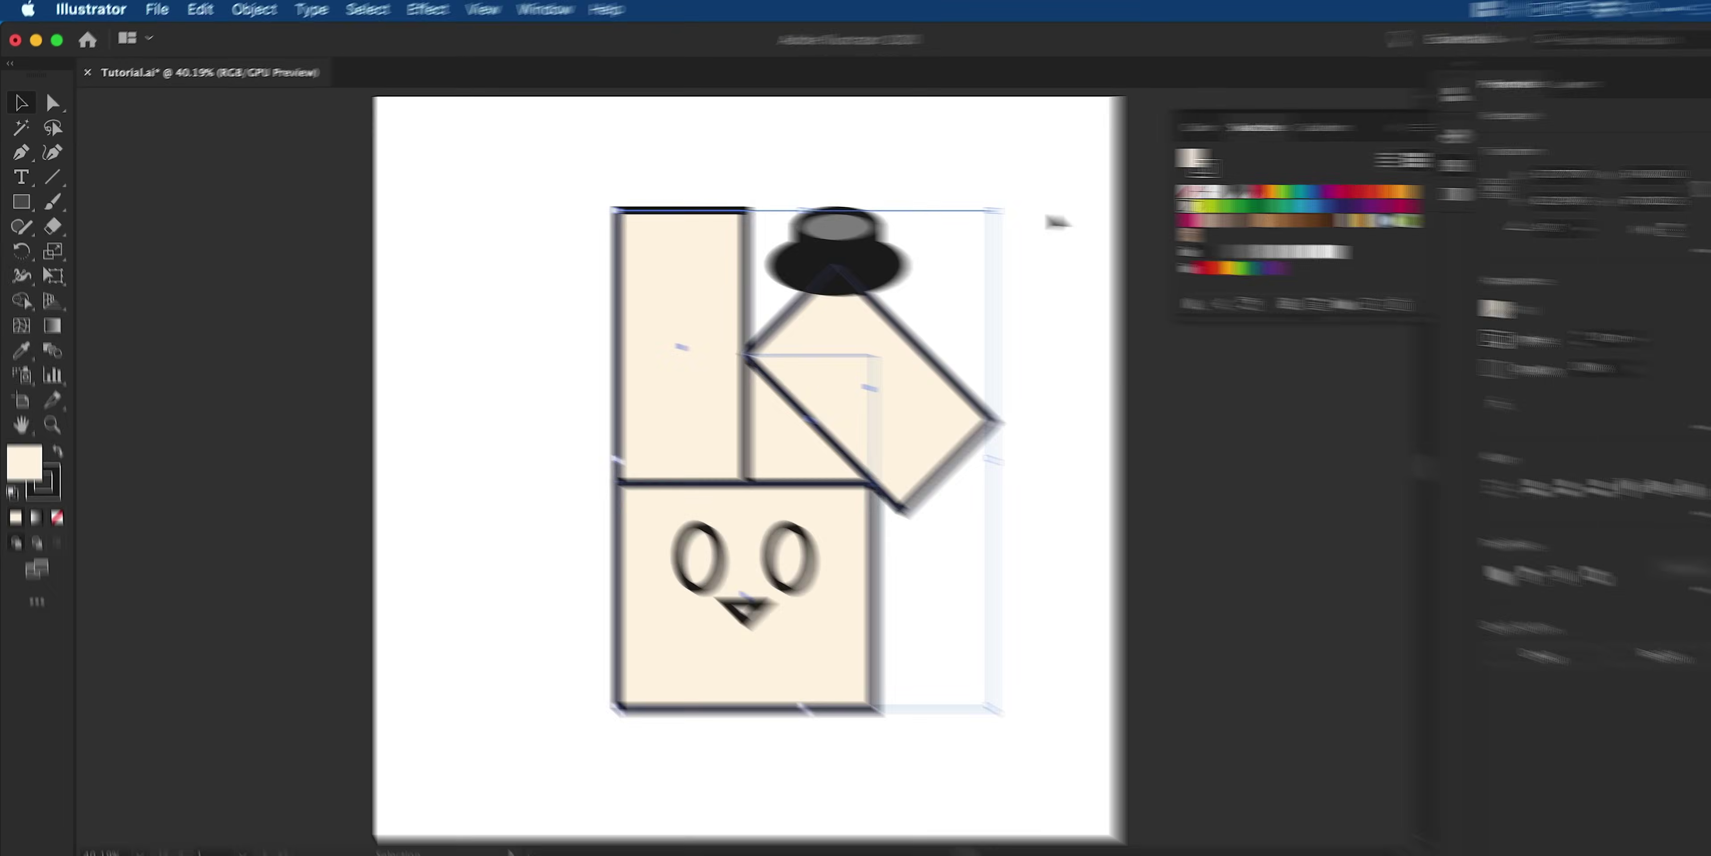
Change the global Black swatch to a dark plum purple by adjusting its RGB values with the preview on.
{"action": "left_click", "coordinate": [1045, 221]}
{"action": "double_click", "coordinate": [1217, 192]}
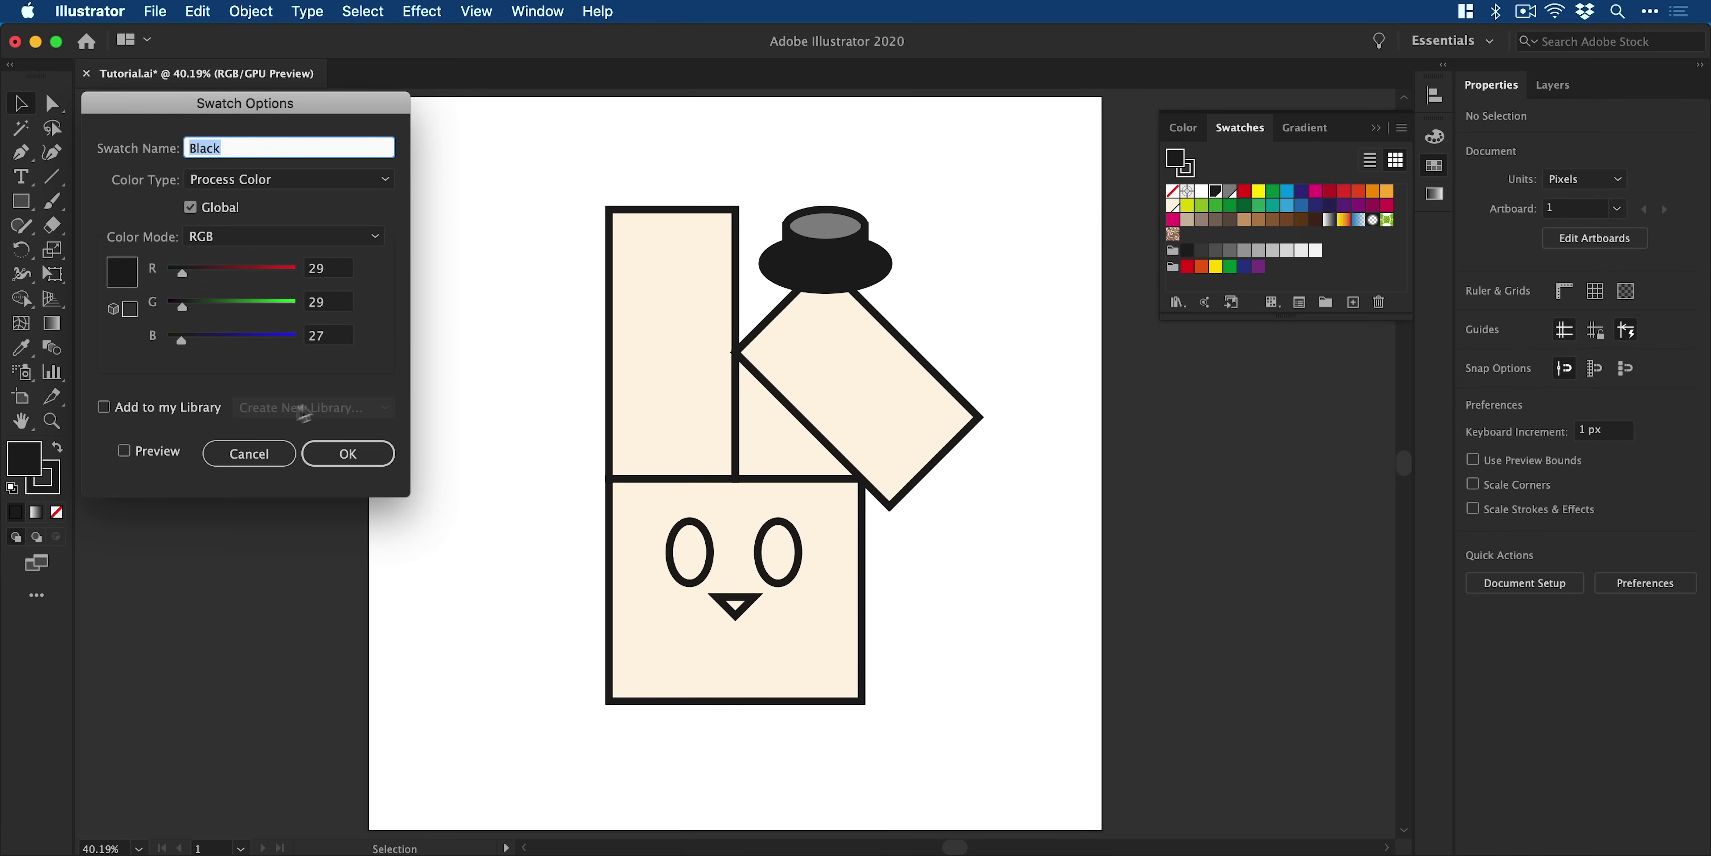
{"action": "left_click", "coordinate": [174, 450]}
{"action": "left_click", "coordinate": [211, 273]}
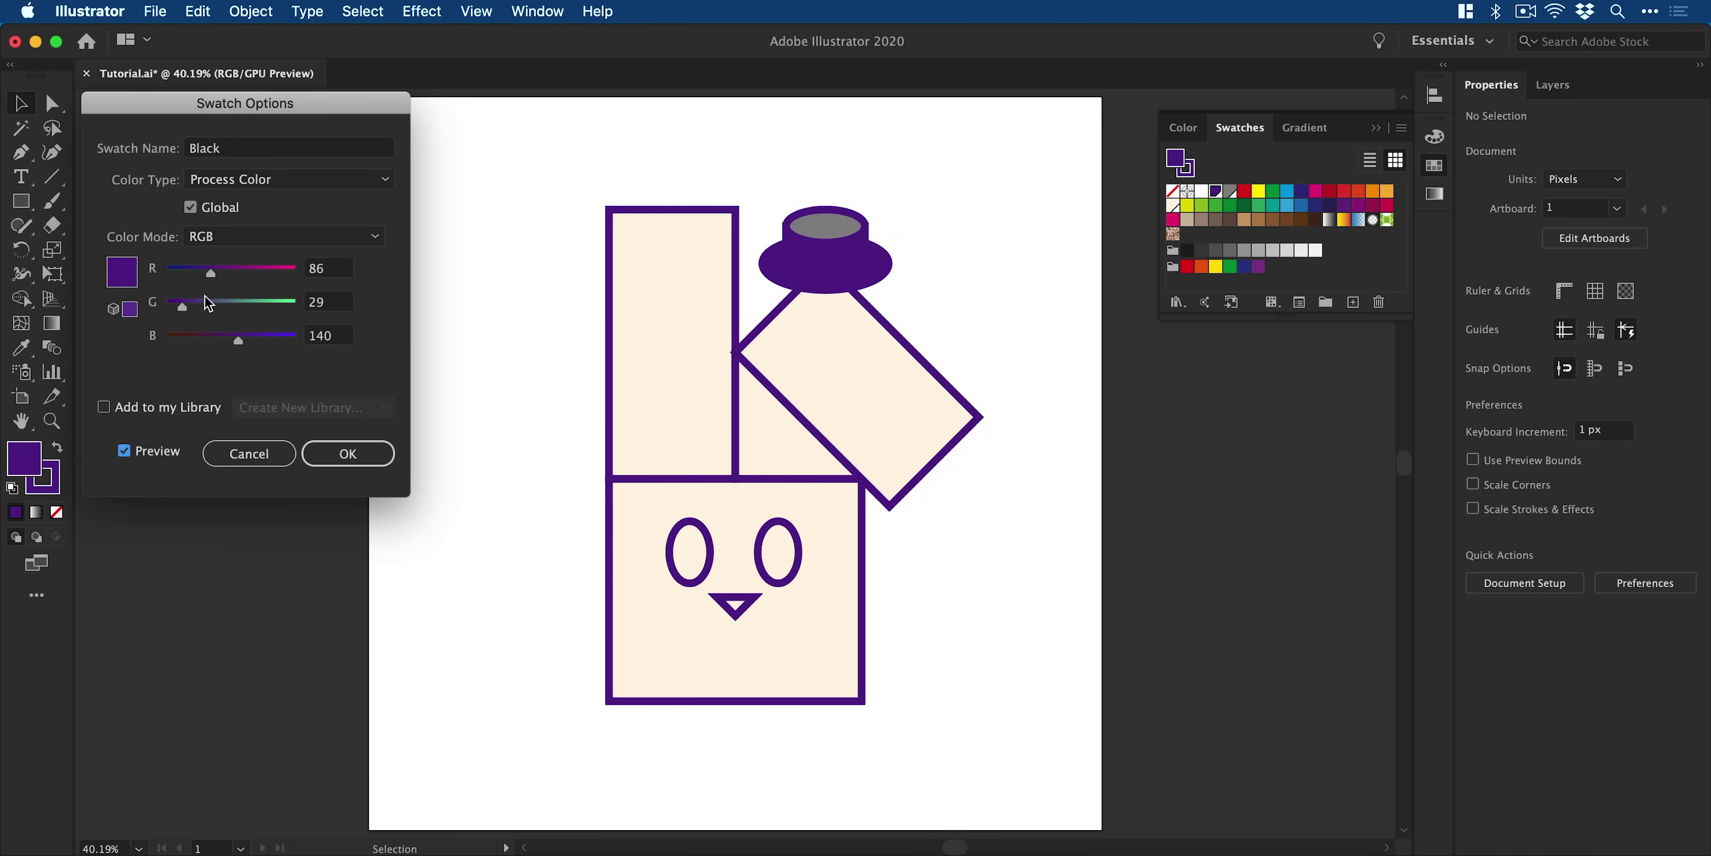
{"action": "left_click", "coordinate": [206, 306]}
{"action": "left_click", "coordinate": [210, 340]}
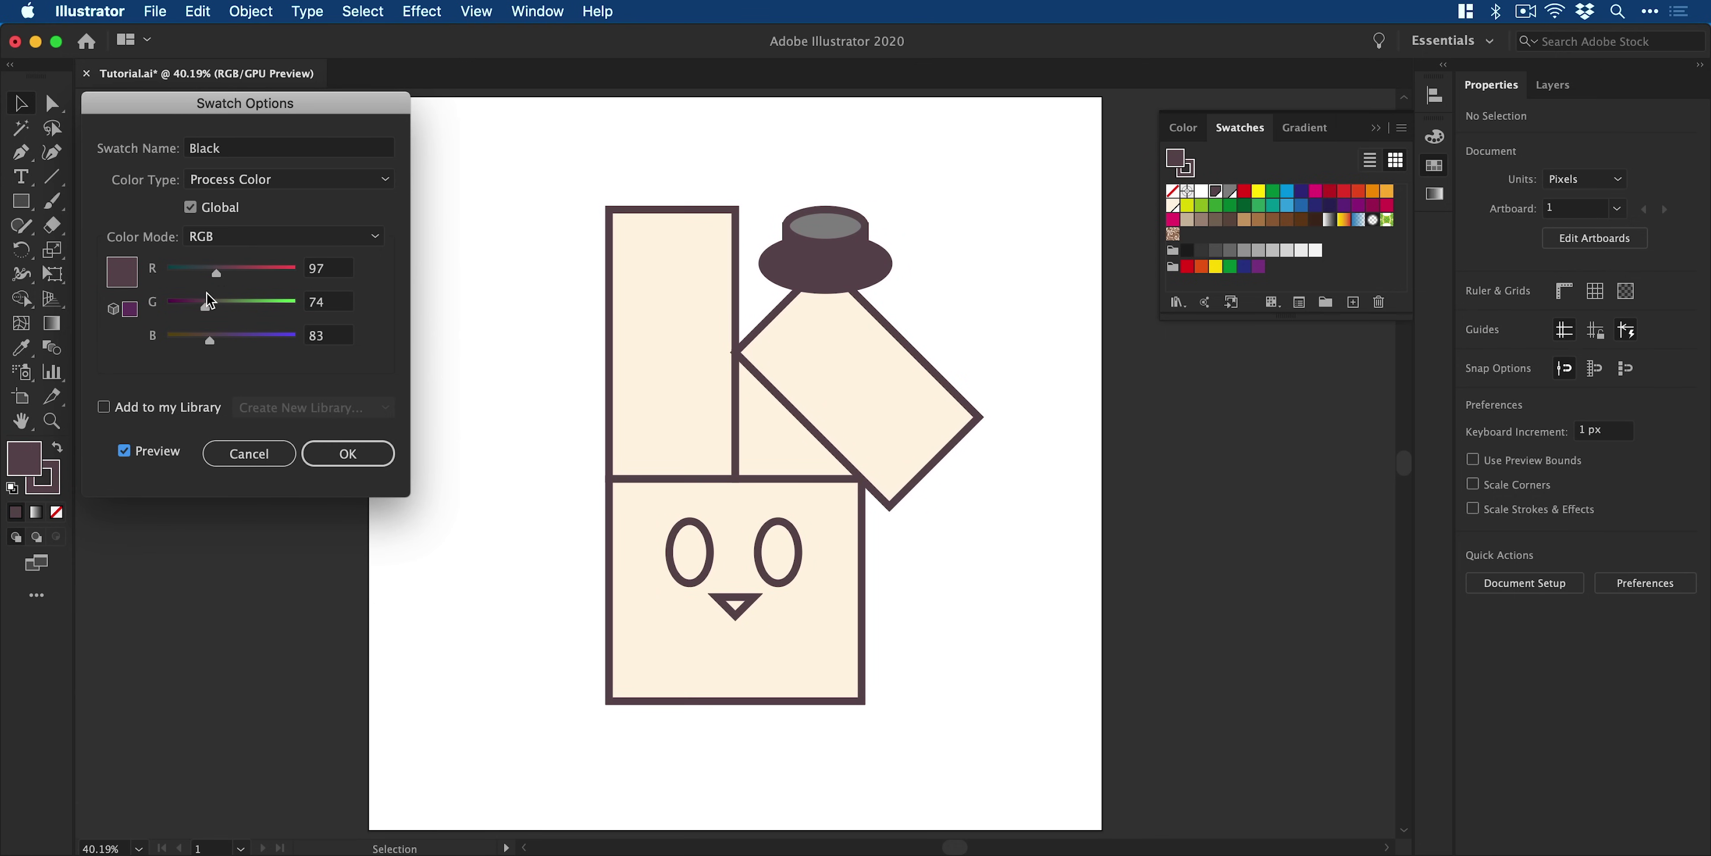
{"action": "left_click_drag", "start_coordinate": [198, 306], "coordinate": [193, 306]}
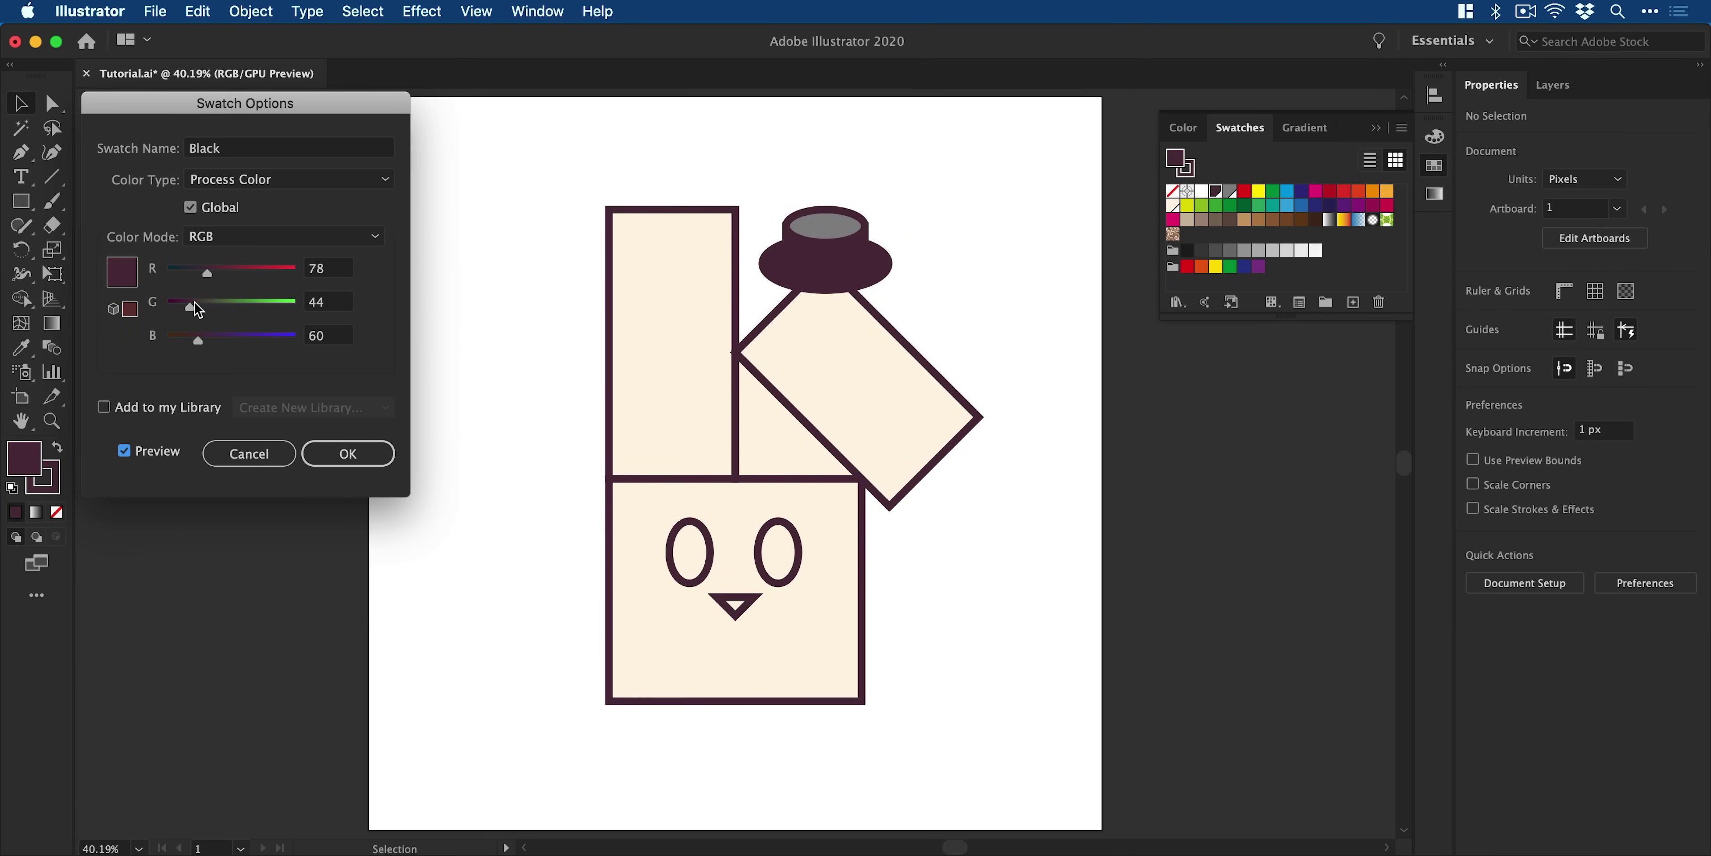
{"action": "left_click", "coordinate": [203, 307]}
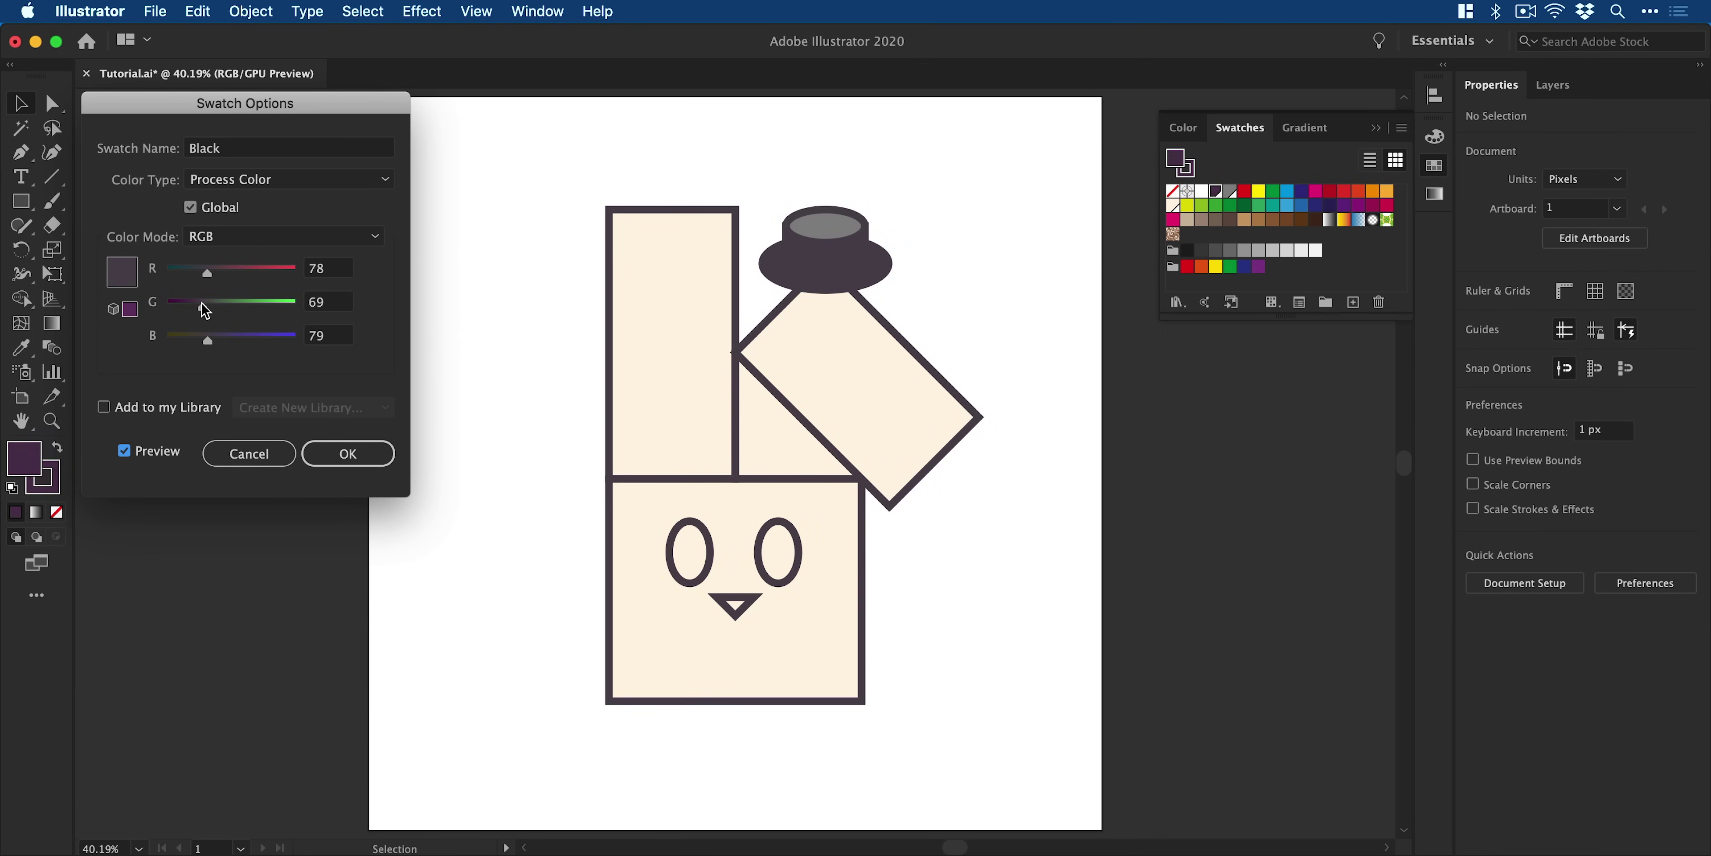
{"action": "left_click_drag", "start_coordinate": [198, 307], "coordinate": [196, 306]}
{"action": "left_click", "coordinate": [333, 455]}
Change the grey swatch of the small hat ellipse to a muted purple with RGB values 128, 100, 129.
{"action": "left_click", "coordinate": [817, 231]}
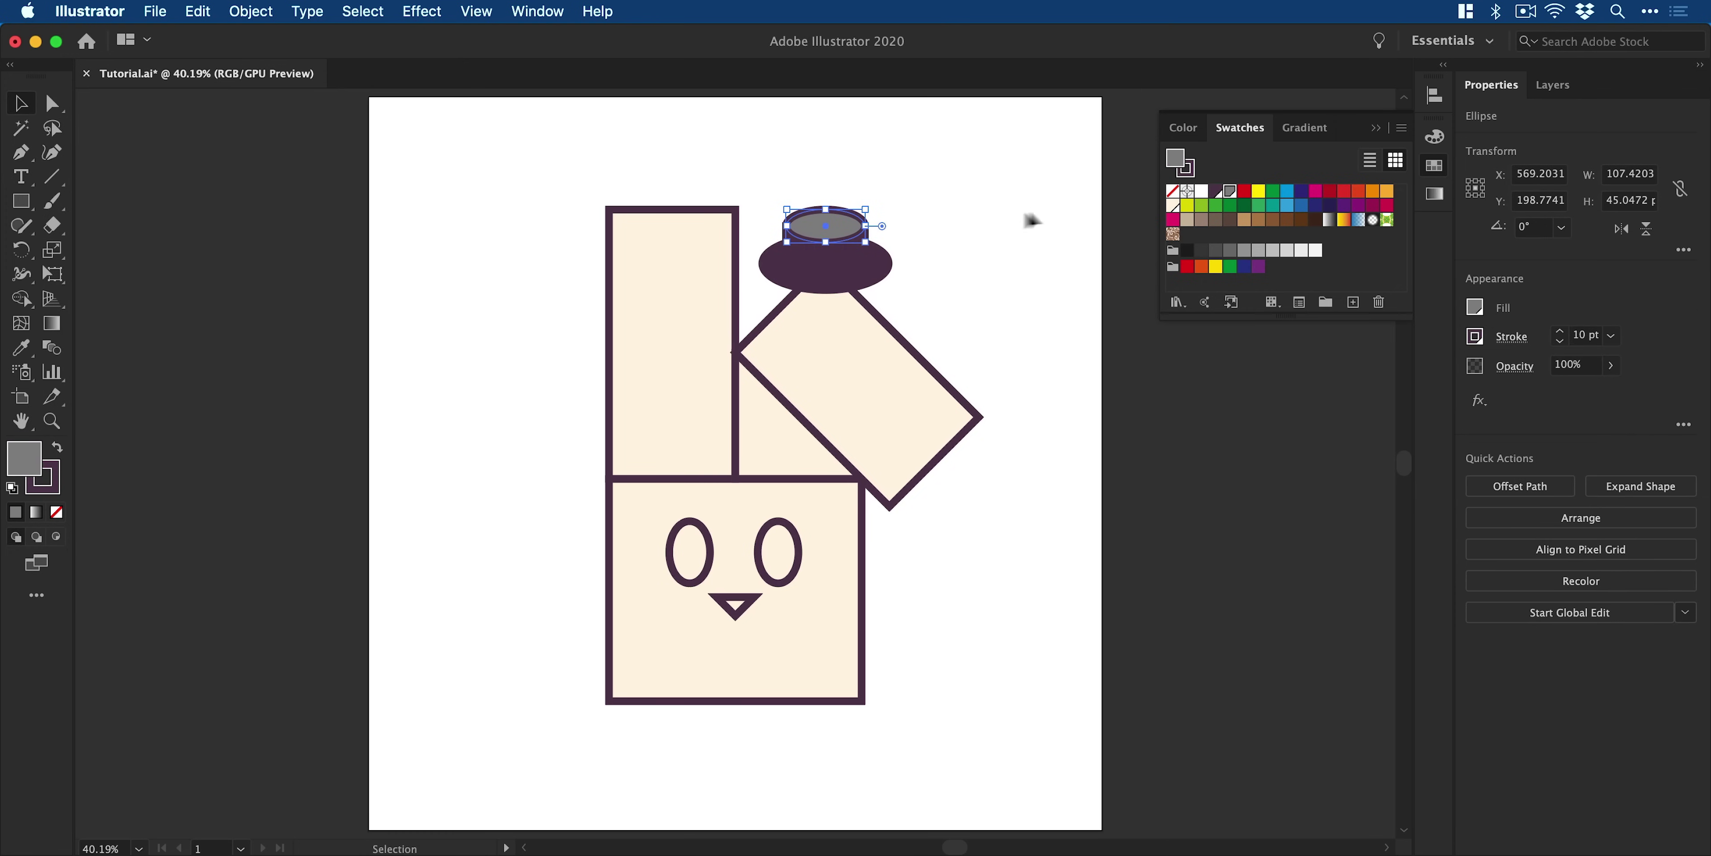
{"action": "double_click", "coordinate": [1230, 190]}
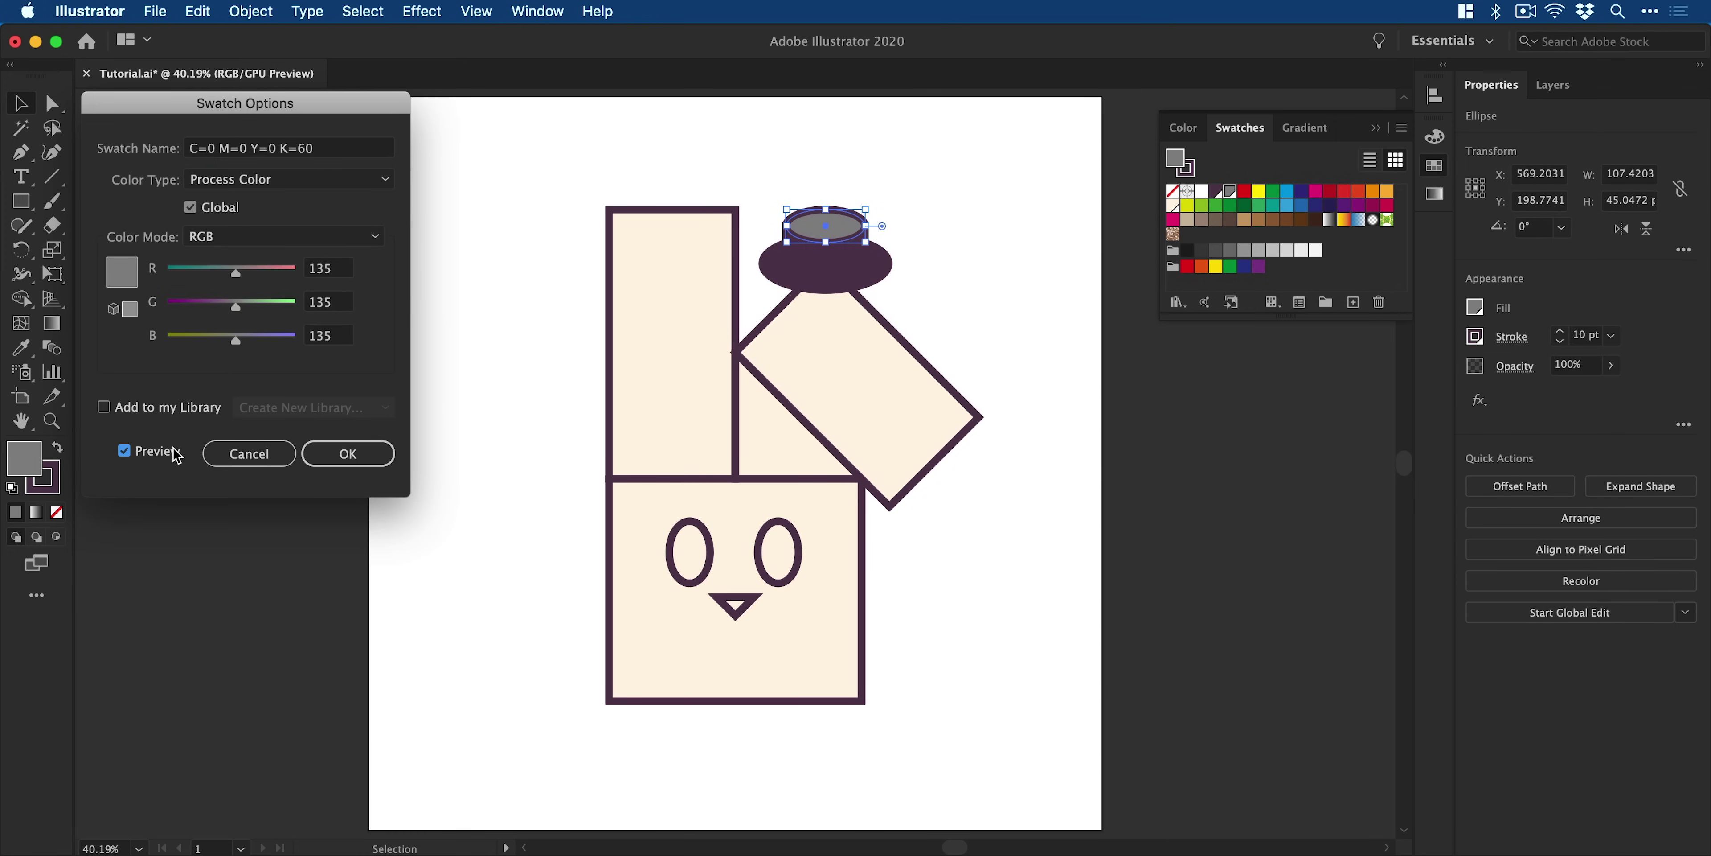
{"action": "left_click", "coordinate": [210, 269]}
{"action": "left_click", "coordinate": [210, 305]}
{"action": "left_click", "coordinate": [207, 336]}
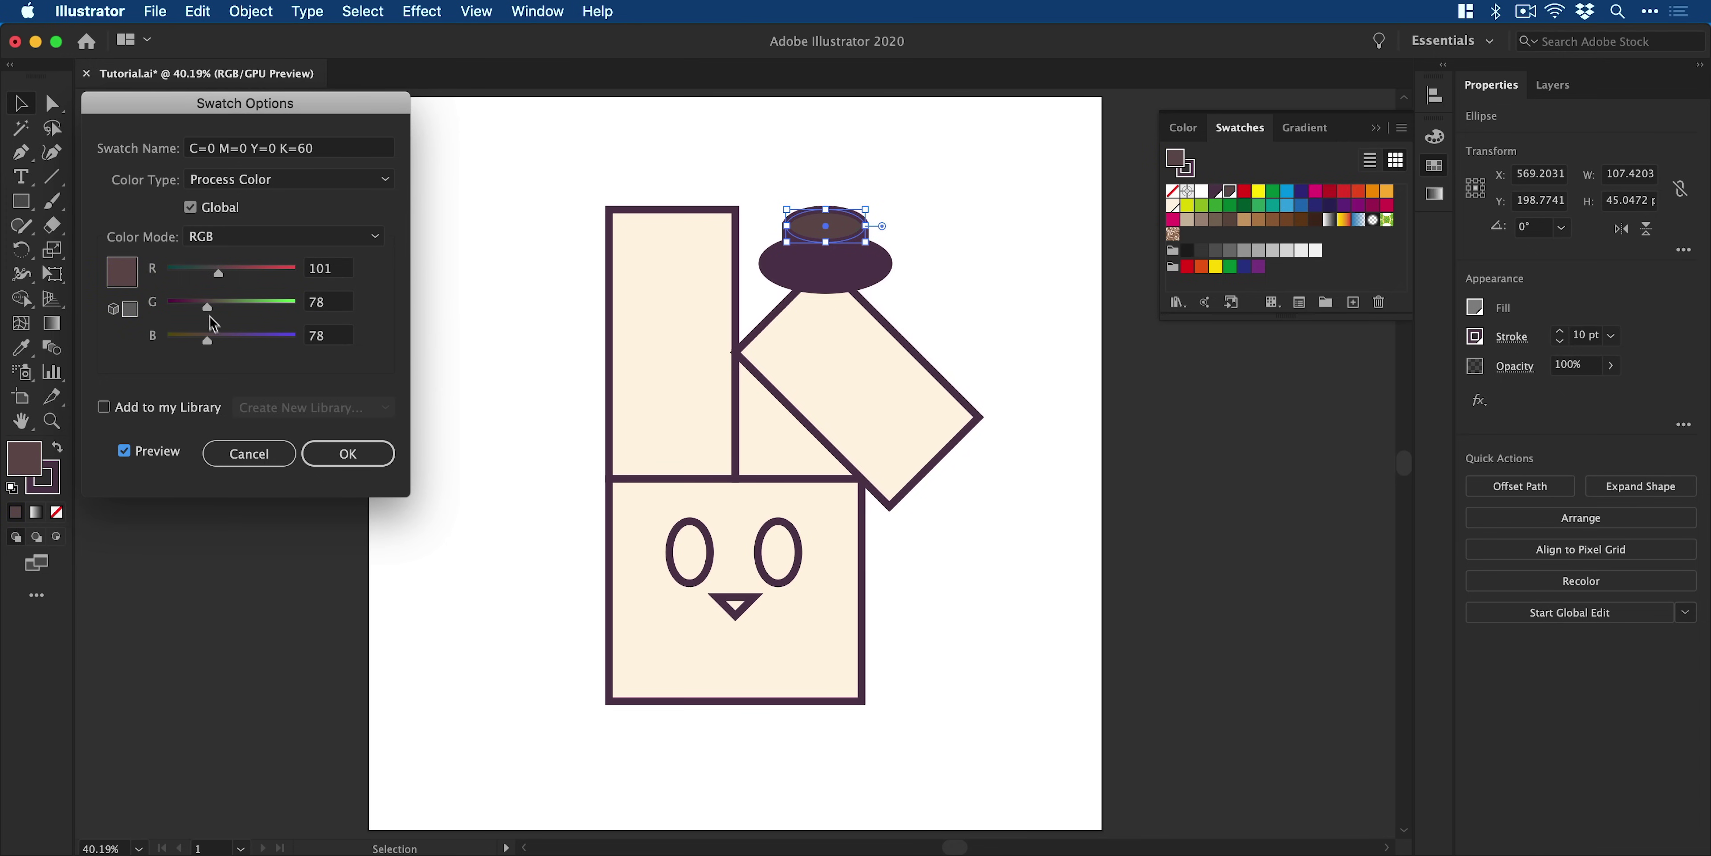
{"action": "left_click", "coordinate": [218, 304]}
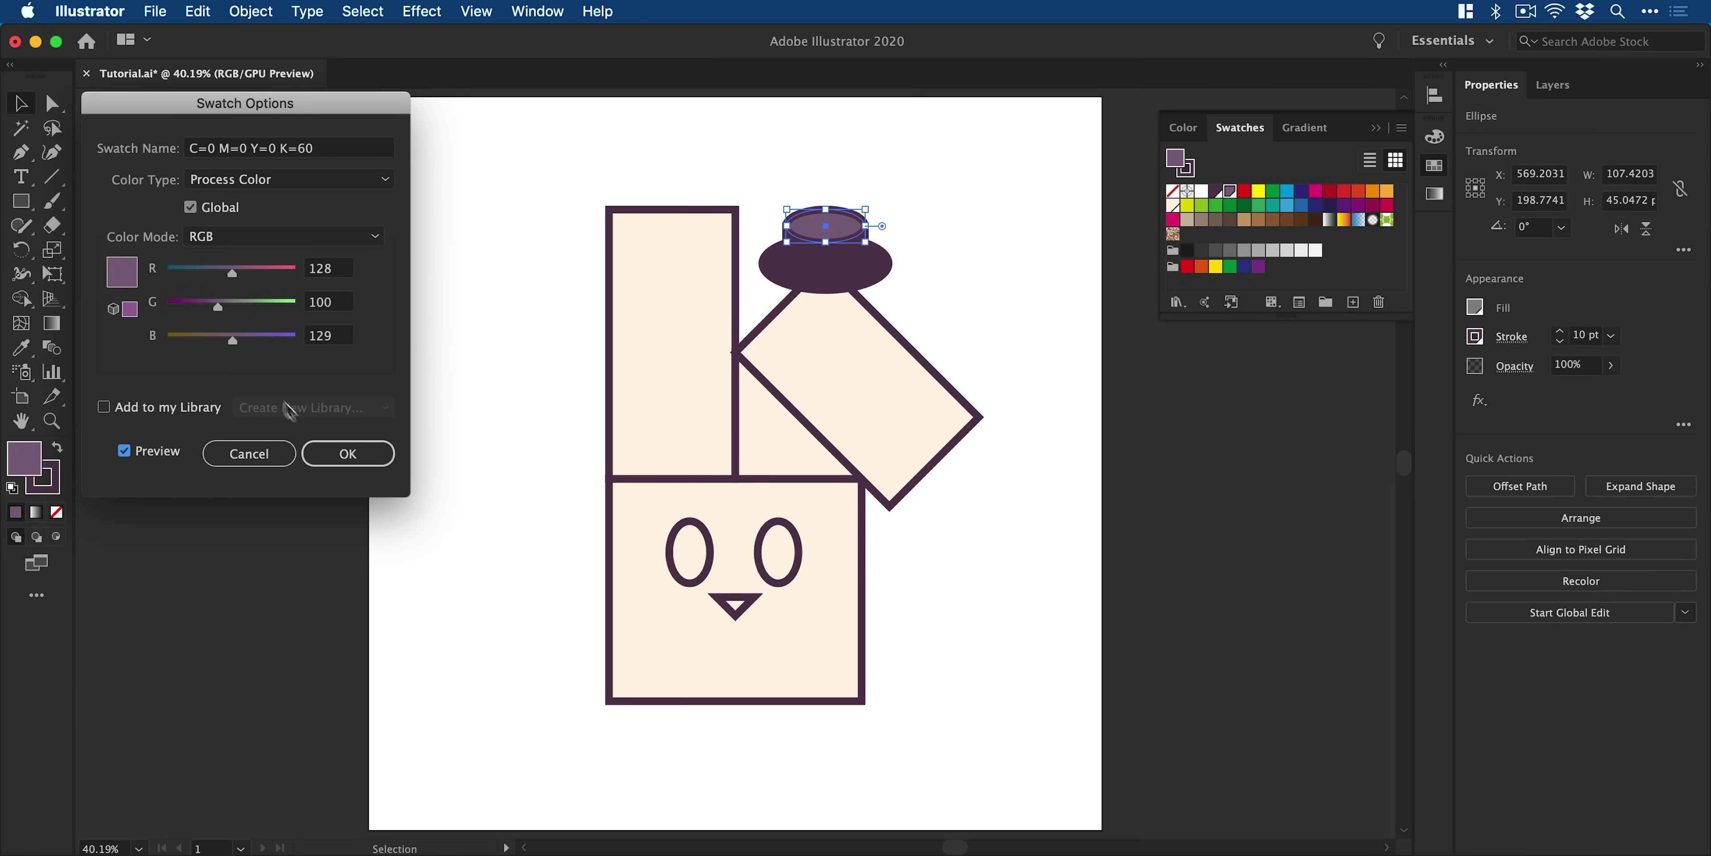
{"action": "left_click", "coordinate": [342, 453]}
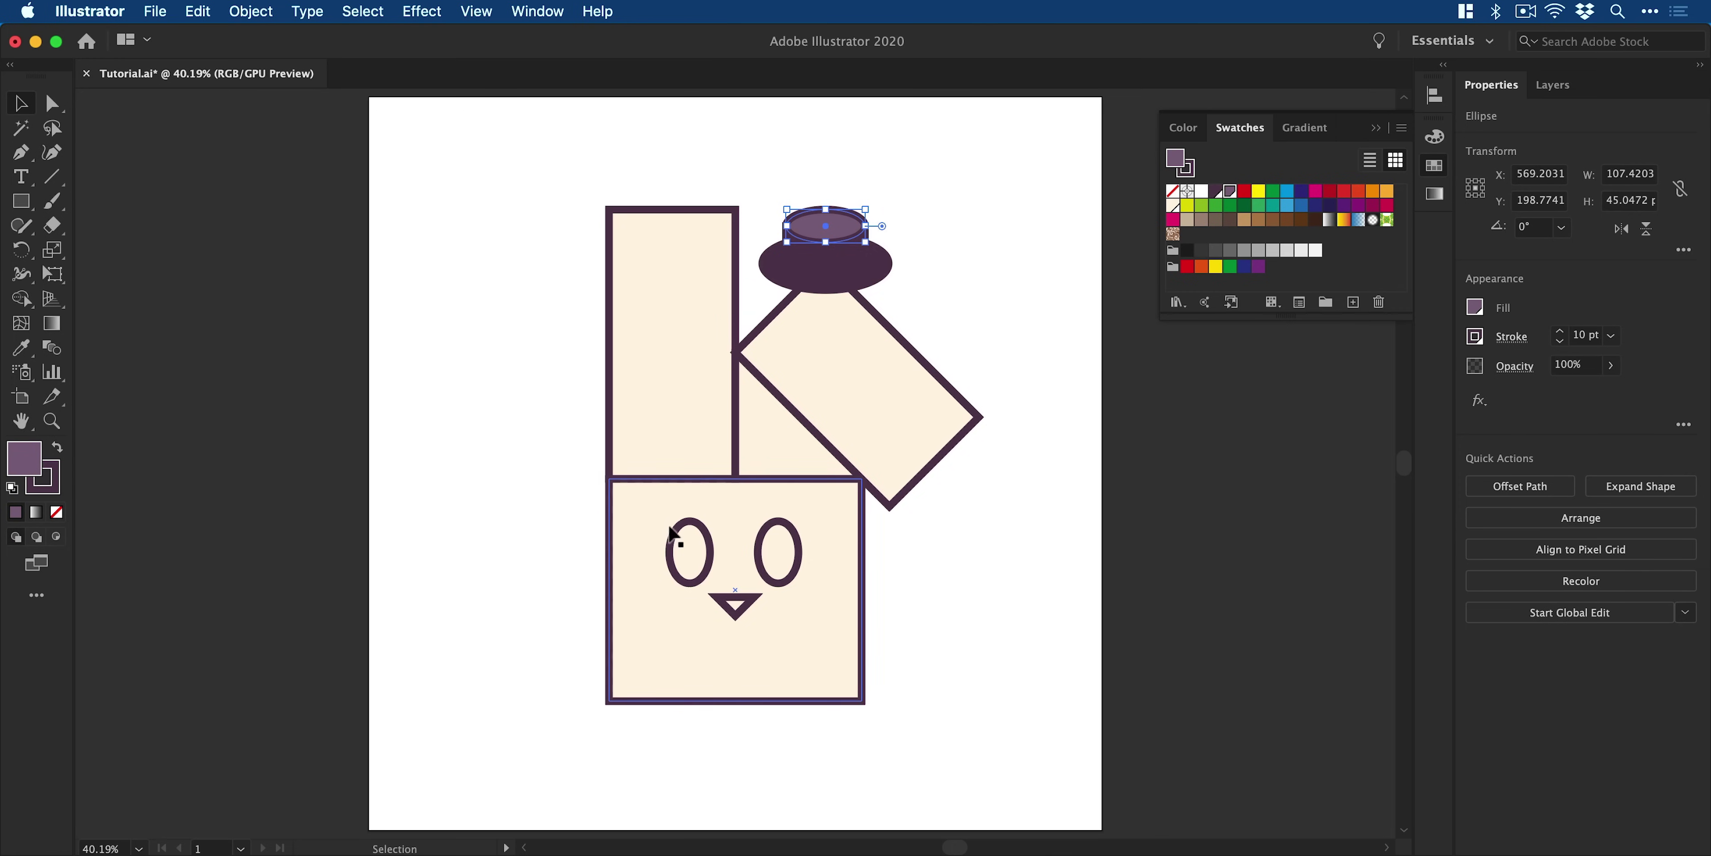
Fill both eye ellipses and the nose triangle with the dark purple Black swatch.
{"action": "left_click", "coordinate": [677, 535]}
{"action": "left_click", "coordinate": [670, 541]}
{"action": "left_click", "coordinate": [777, 528], "text": "shift"}
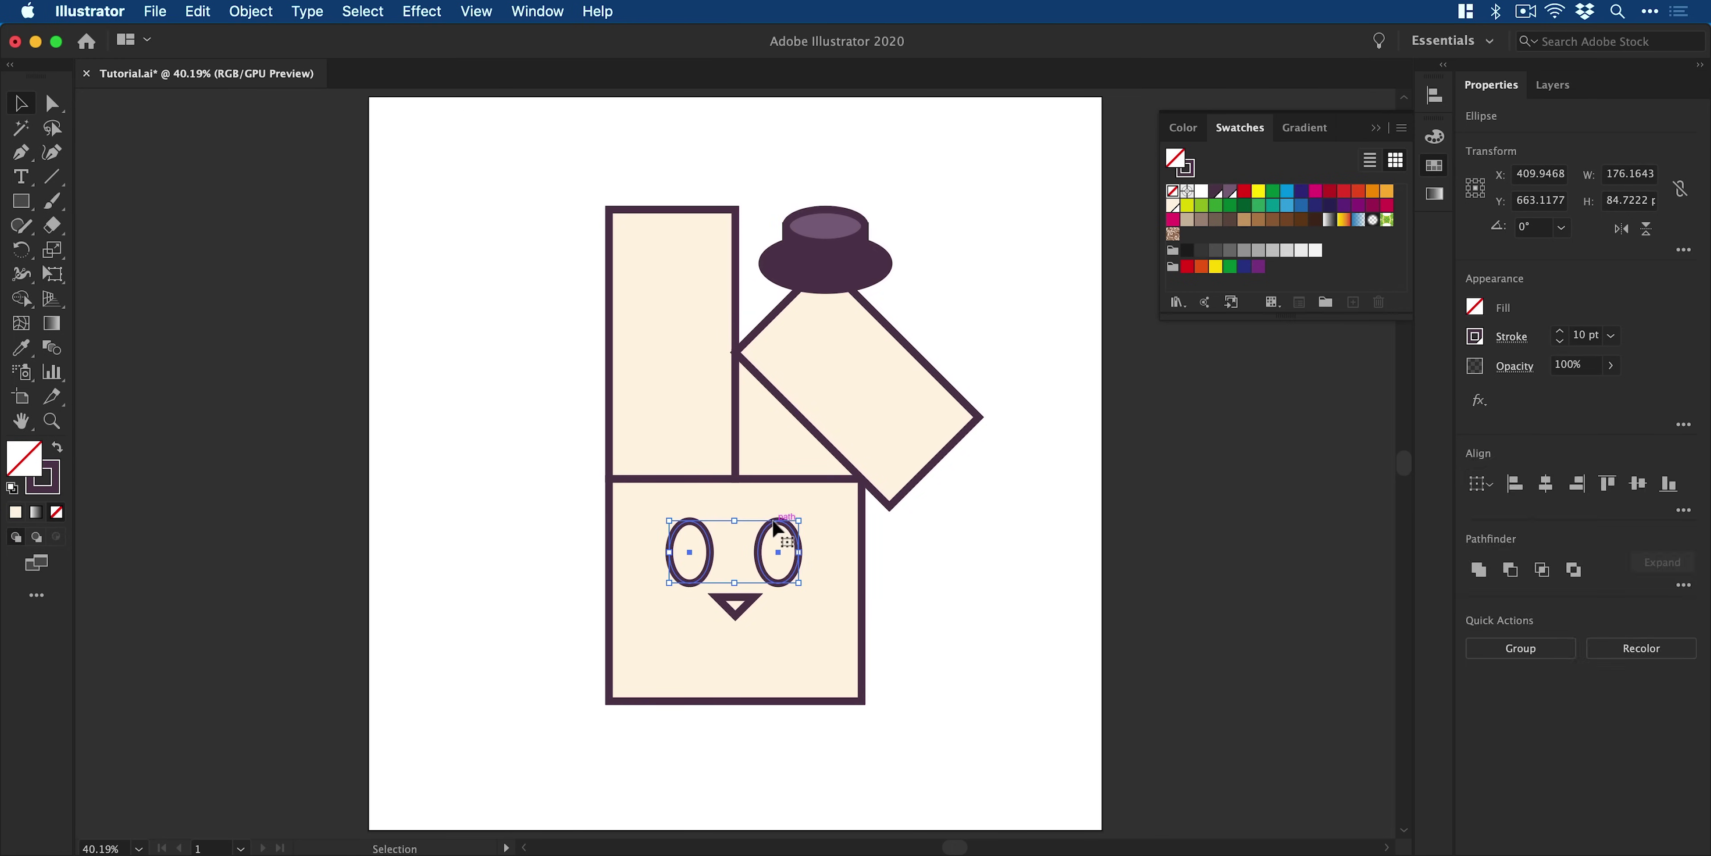
{"action": "left_click", "coordinate": [1216, 192]}
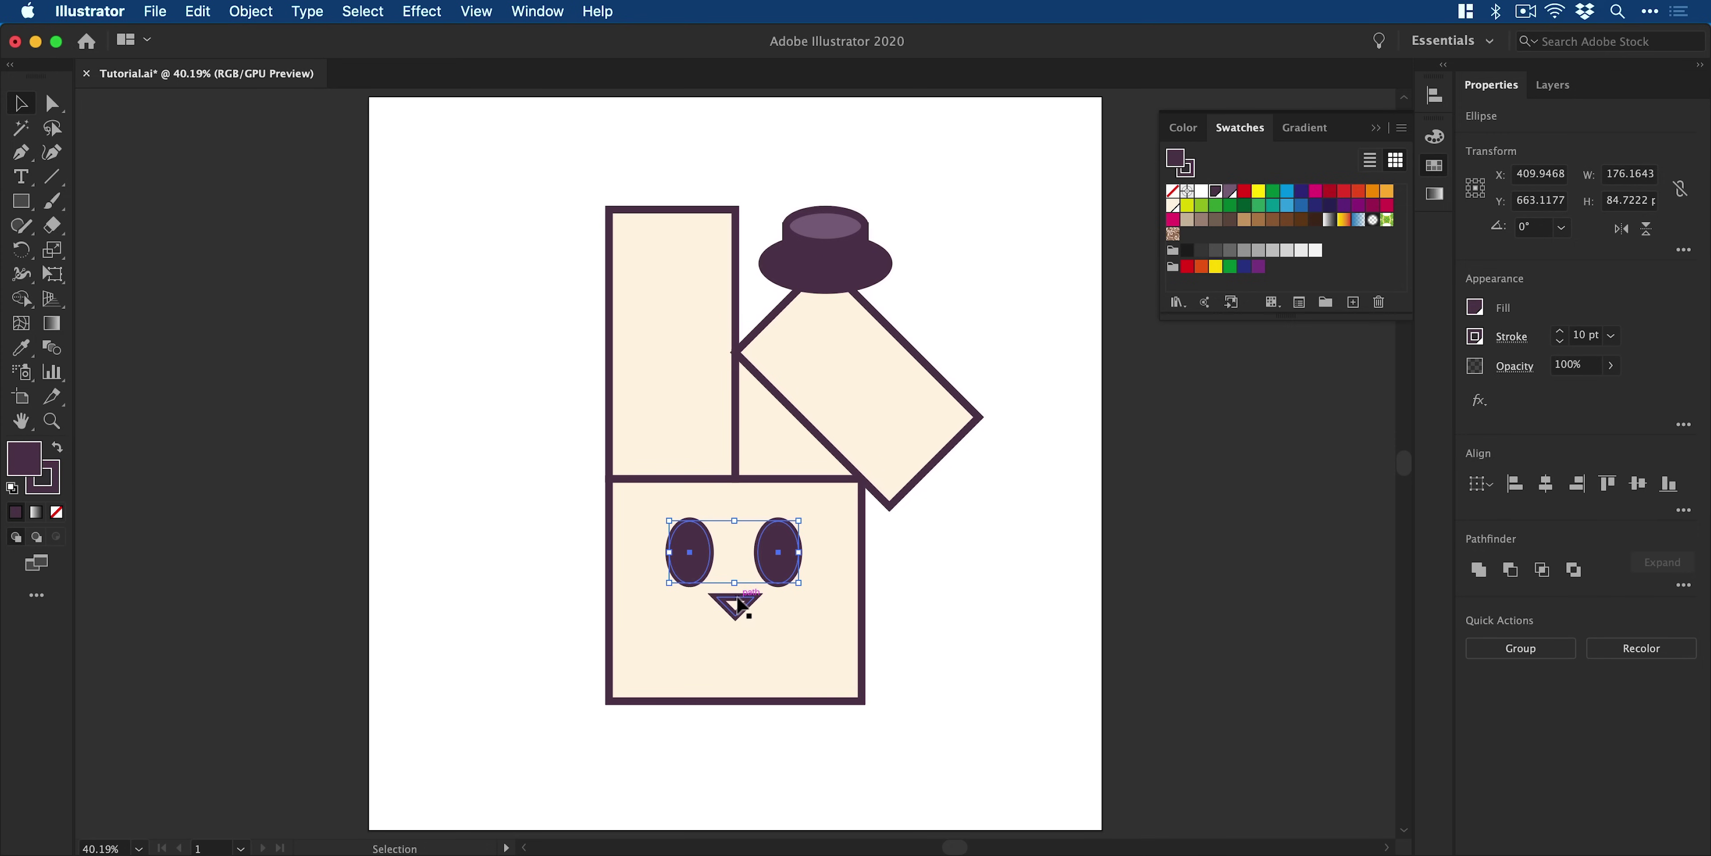
{"action": "left_click", "coordinate": [735, 597]}
{"action": "left_click", "coordinate": [1216, 192]}
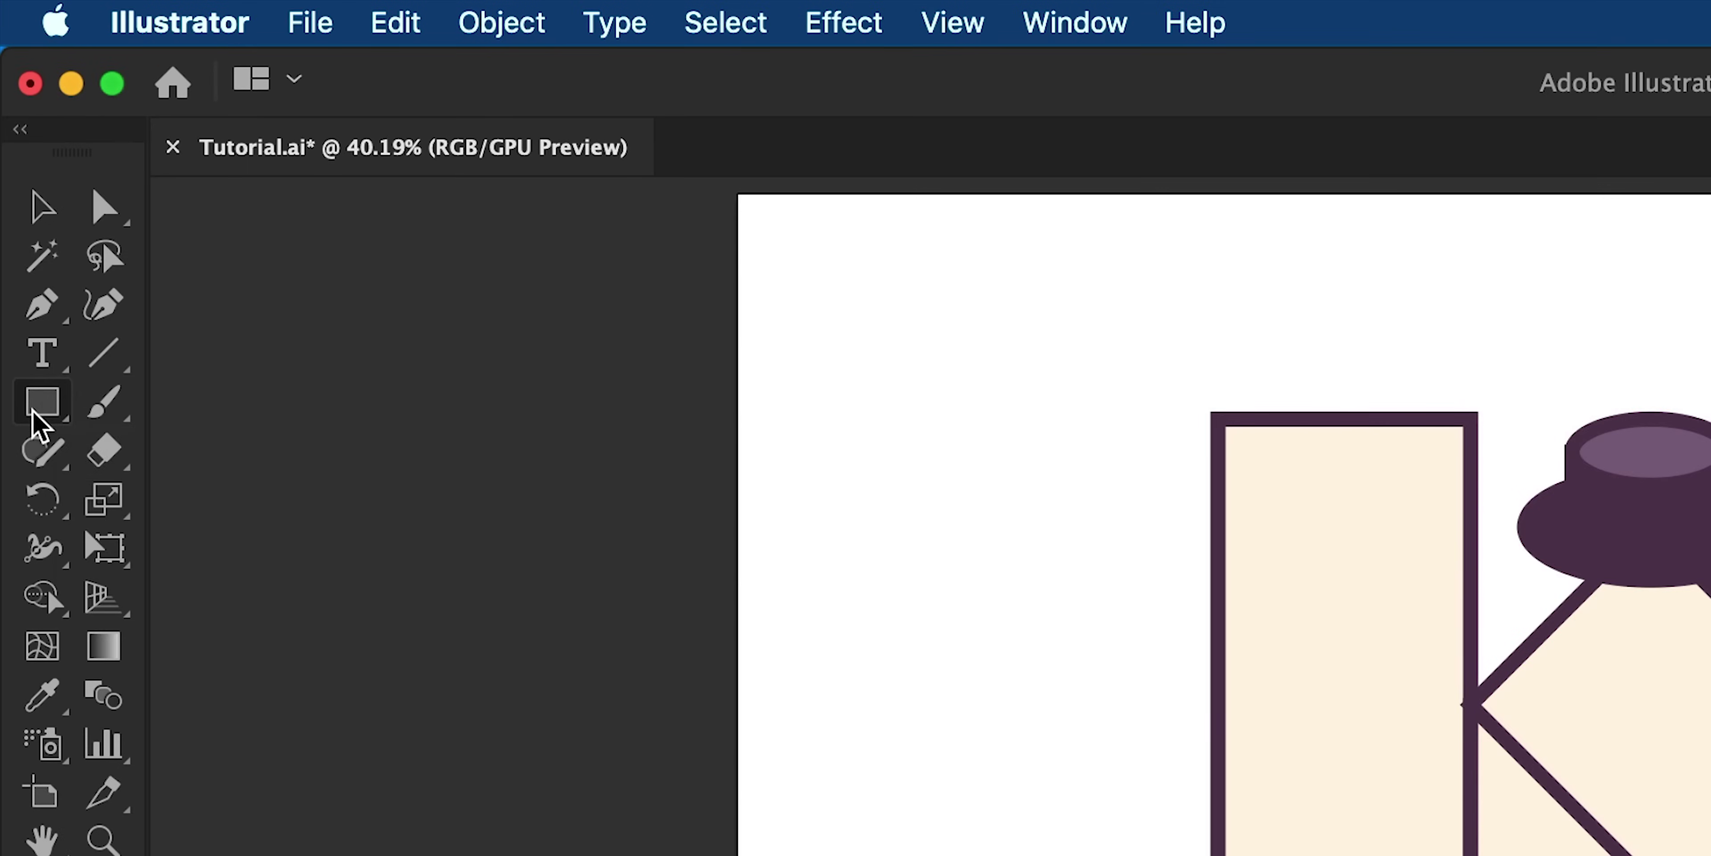
Draw an ellipse with the Ellipse tool as a base for the rabbit's mouth.
{"action": "left_click", "coordinate": [20, 207]}
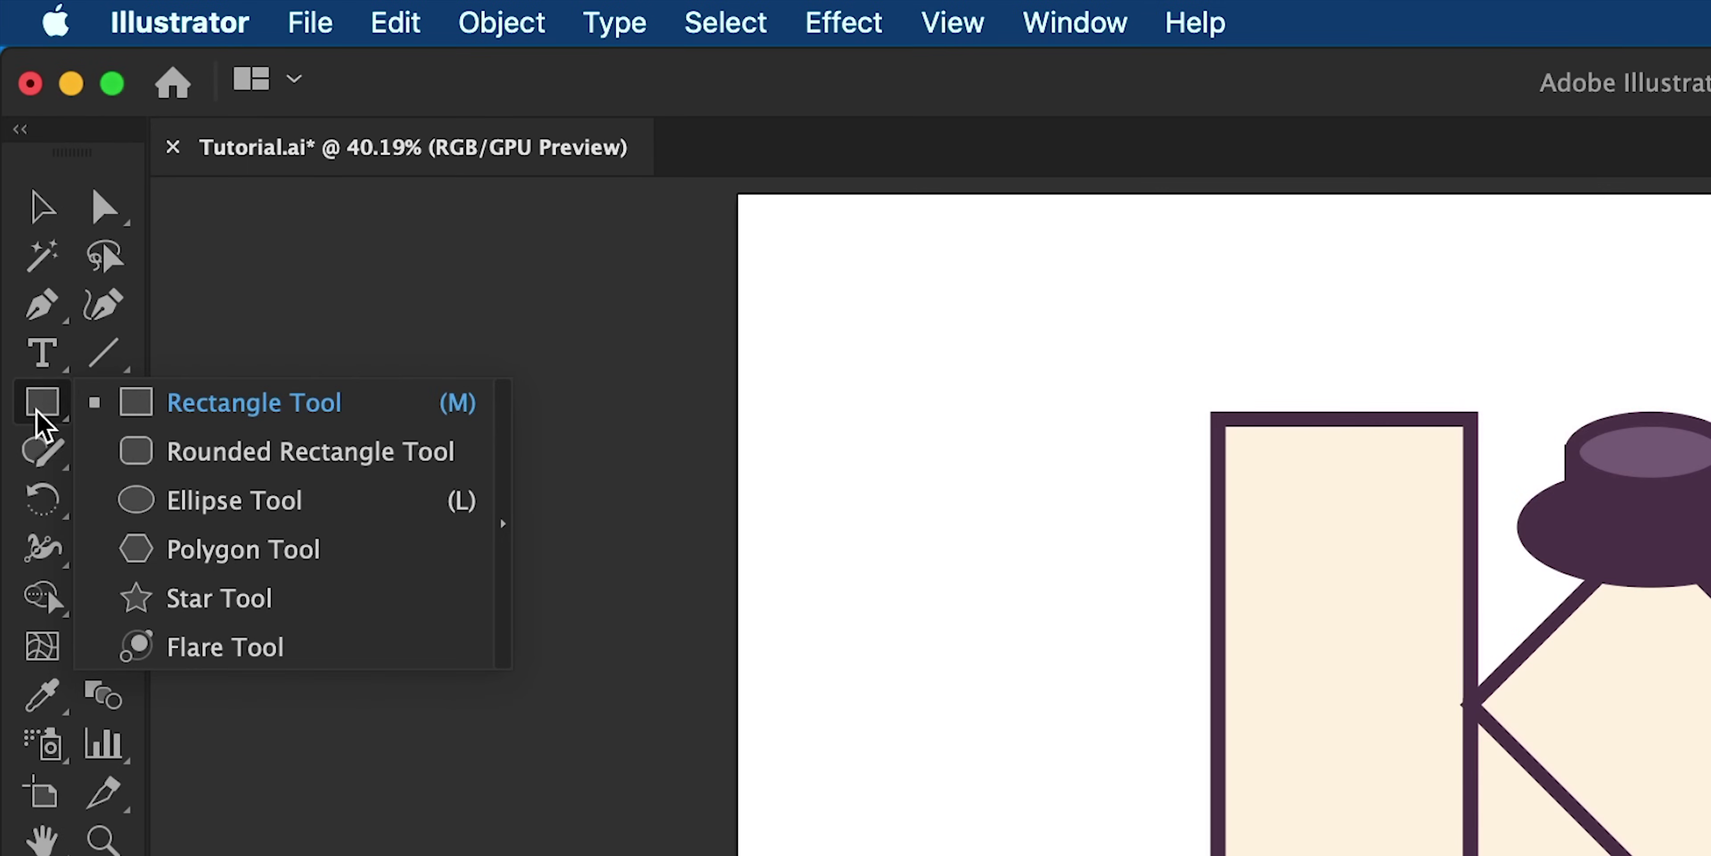
{"action": "left_click", "coordinate": [153, 500]}
{"action": "left_click_drag", "start_coordinate": [307, 452], "coordinate": [385, 543]}
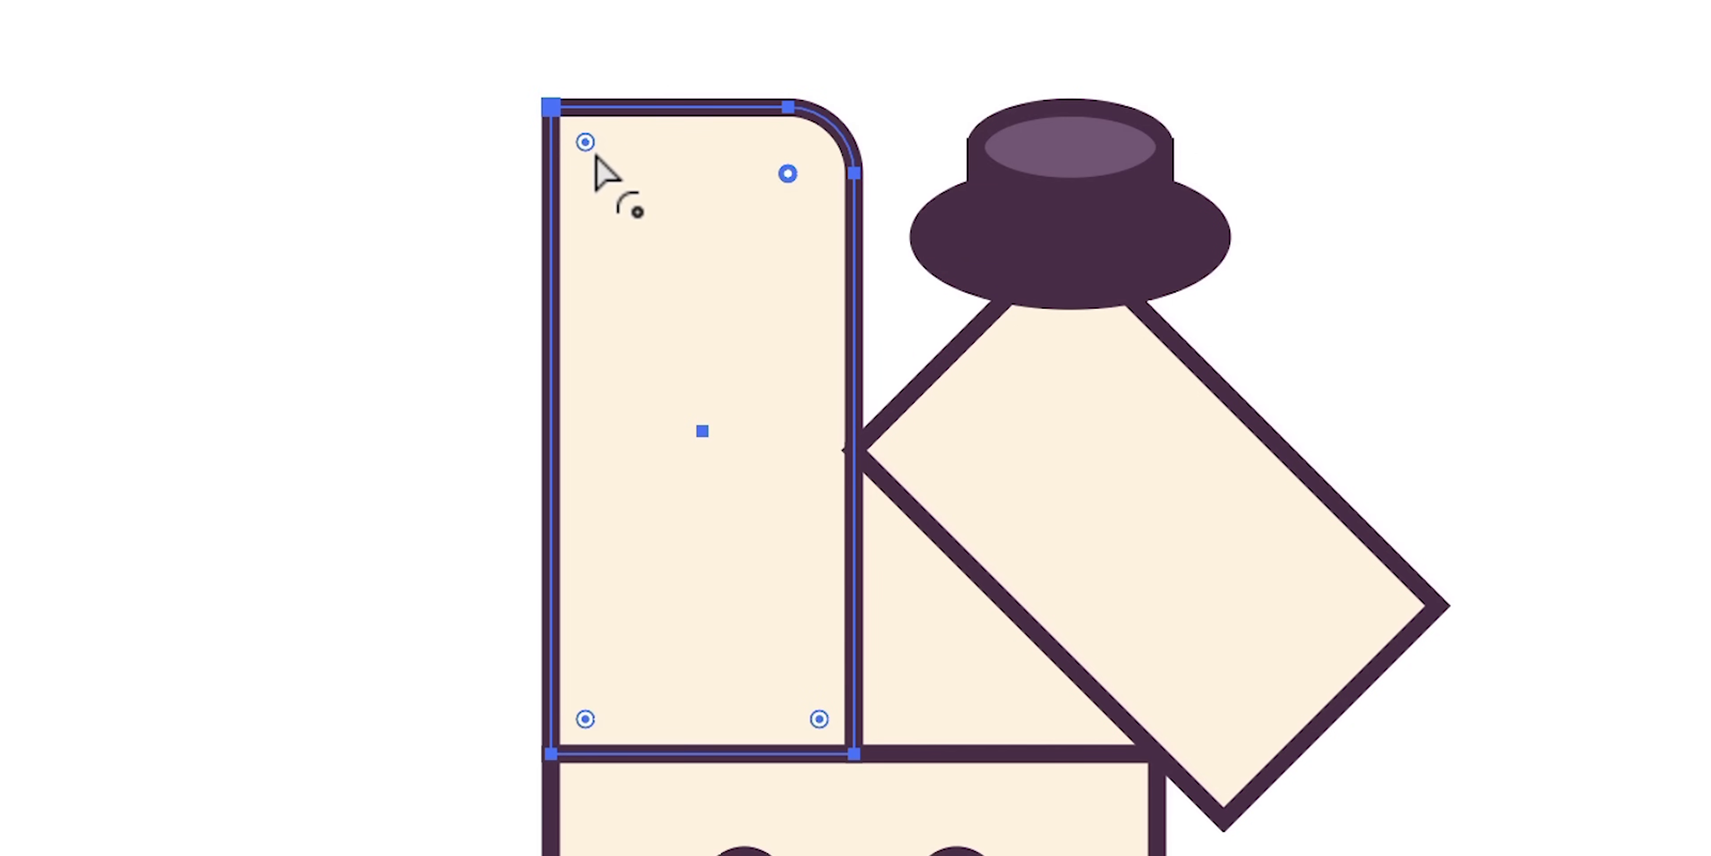
Round the outer top corner of the upright ear with a large radius and pick the bent ear's outer corner.
{"action": "left_click_drag", "start_coordinate": [596, 153], "coordinate": [800, 362]}
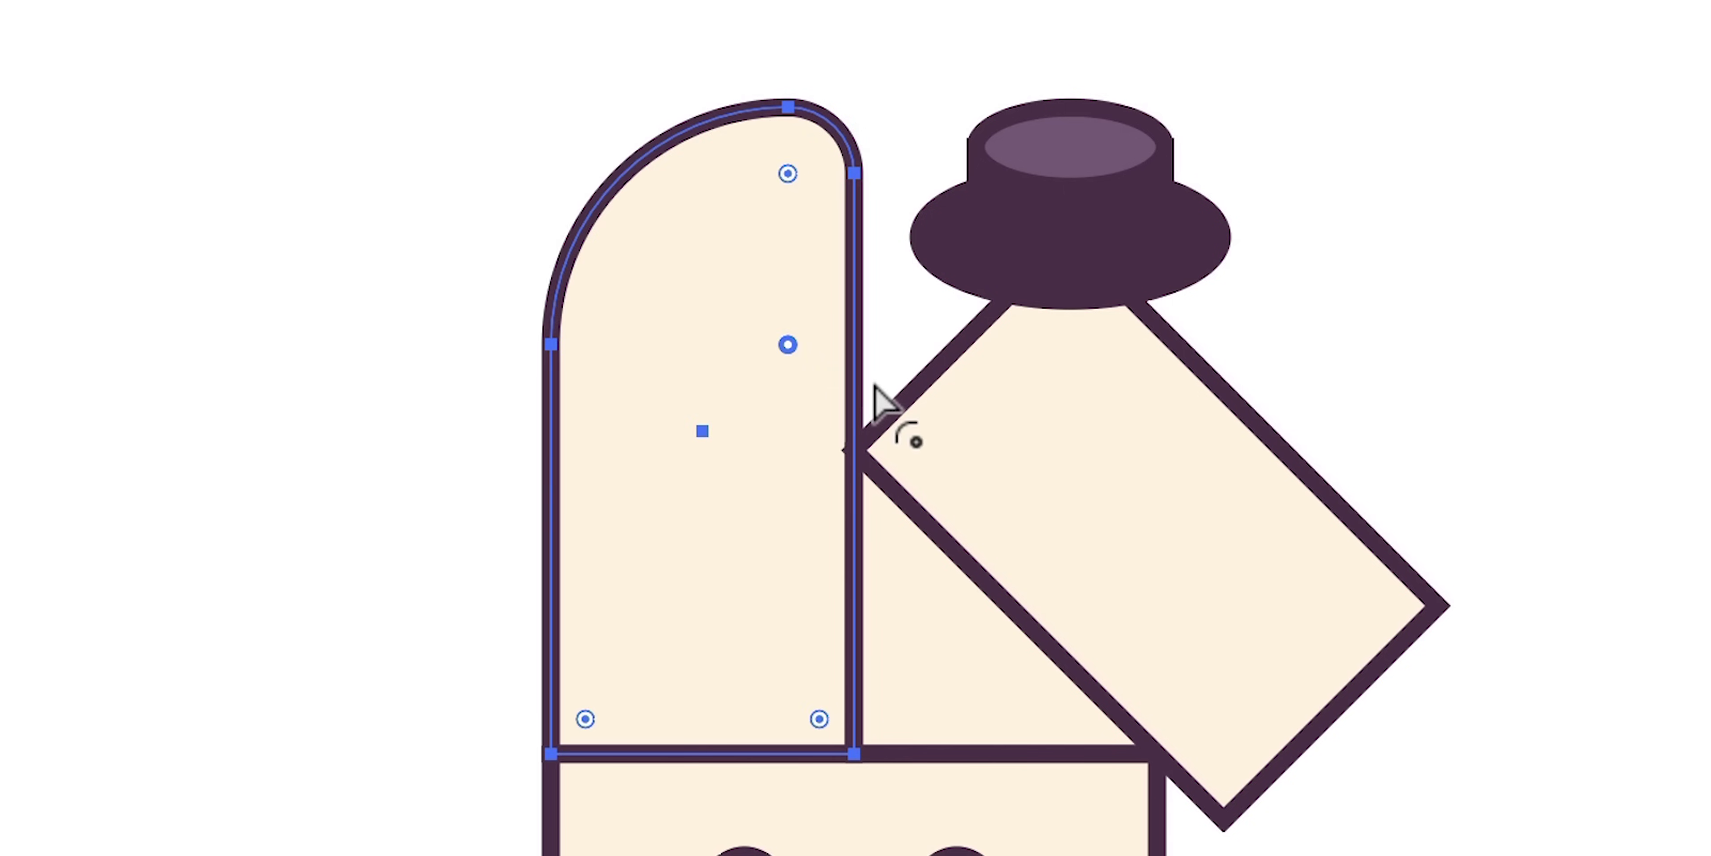
{"action": "left_click", "coordinate": [1345, 630], "text": "ctrl"}
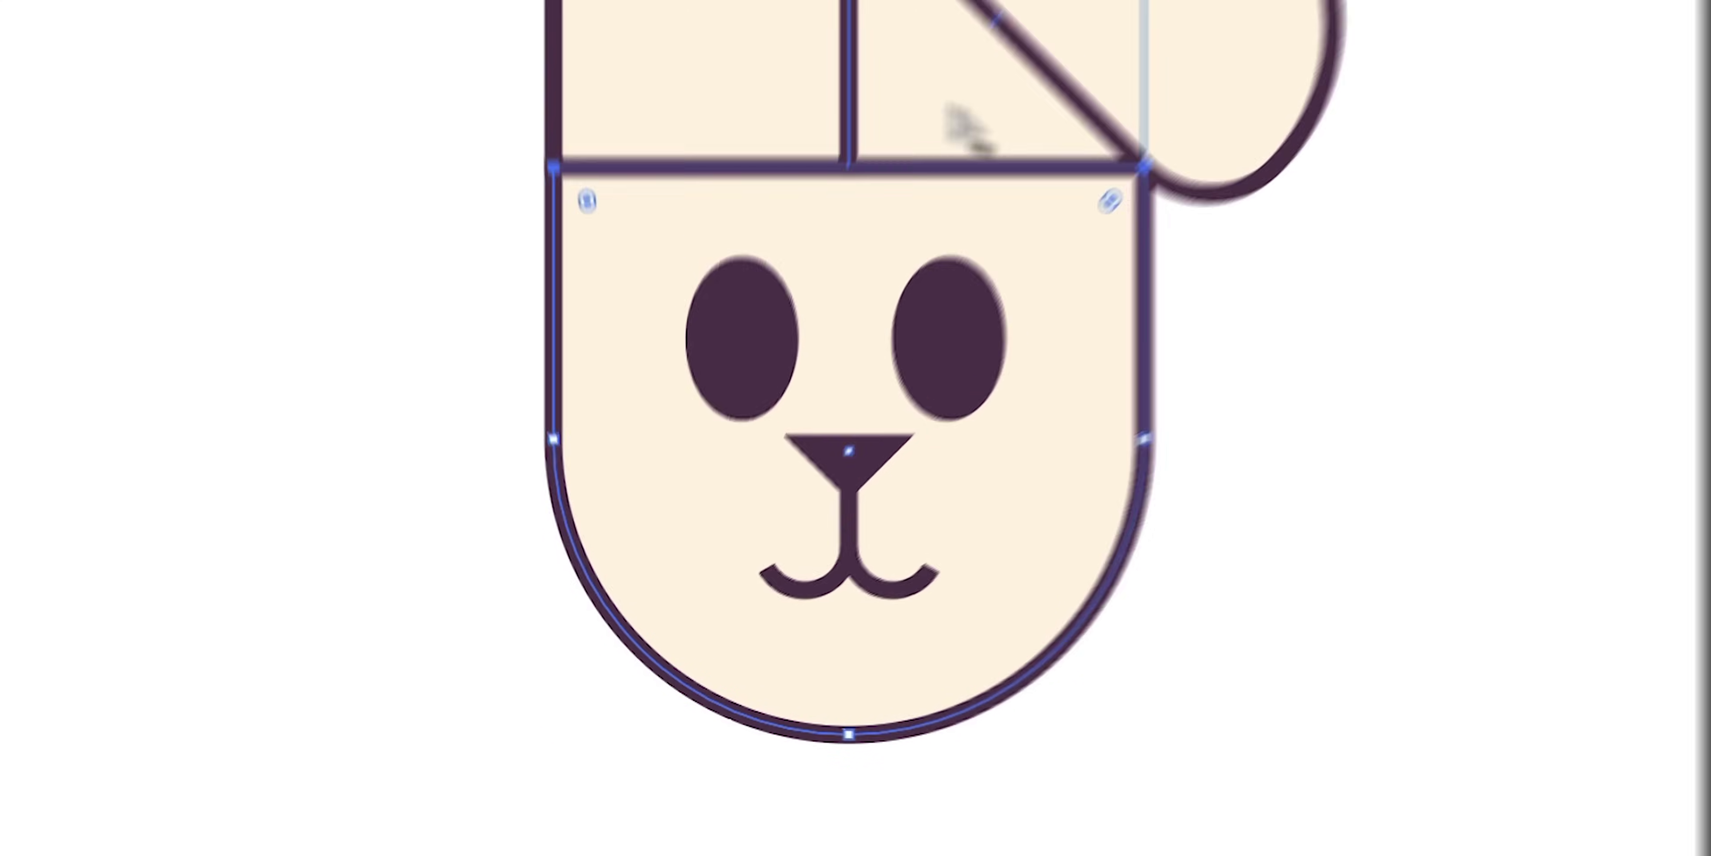
Select the ears, head and mouth paths and increase their stroke weight, using round caps and round corners.
{"action": "left_click", "coordinate": [503, 321]}
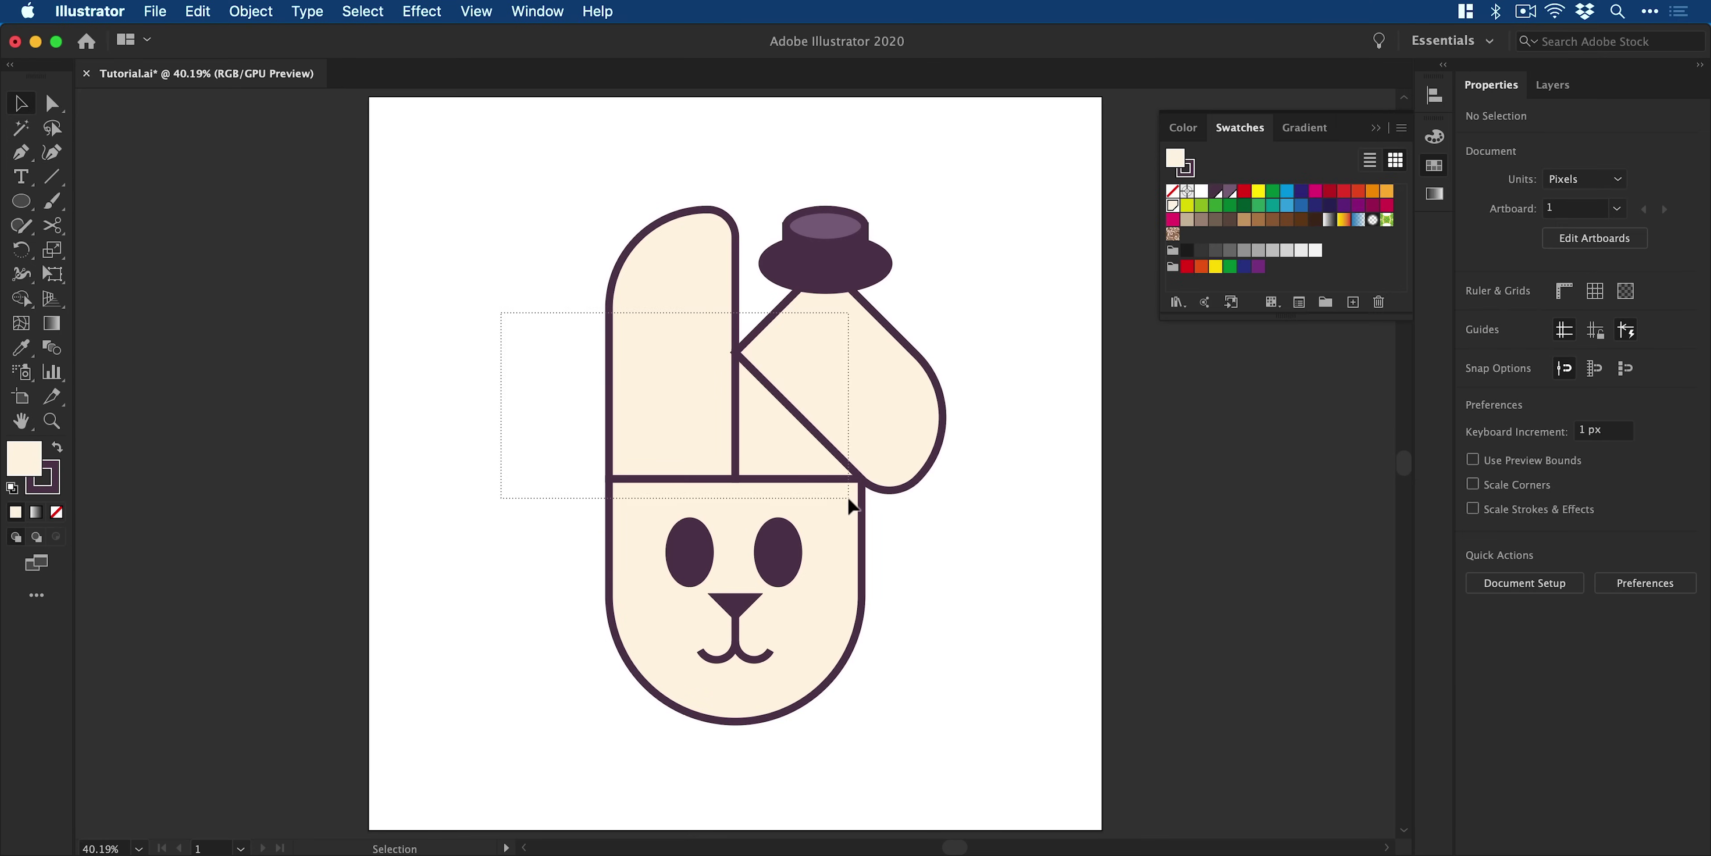
{"action": "left_click_drag", "start_coordinate": [852, 505], "coordinate": [852, 506]}
{"action": "left_click", "coordinate": [769, 660], "text": "shift"}
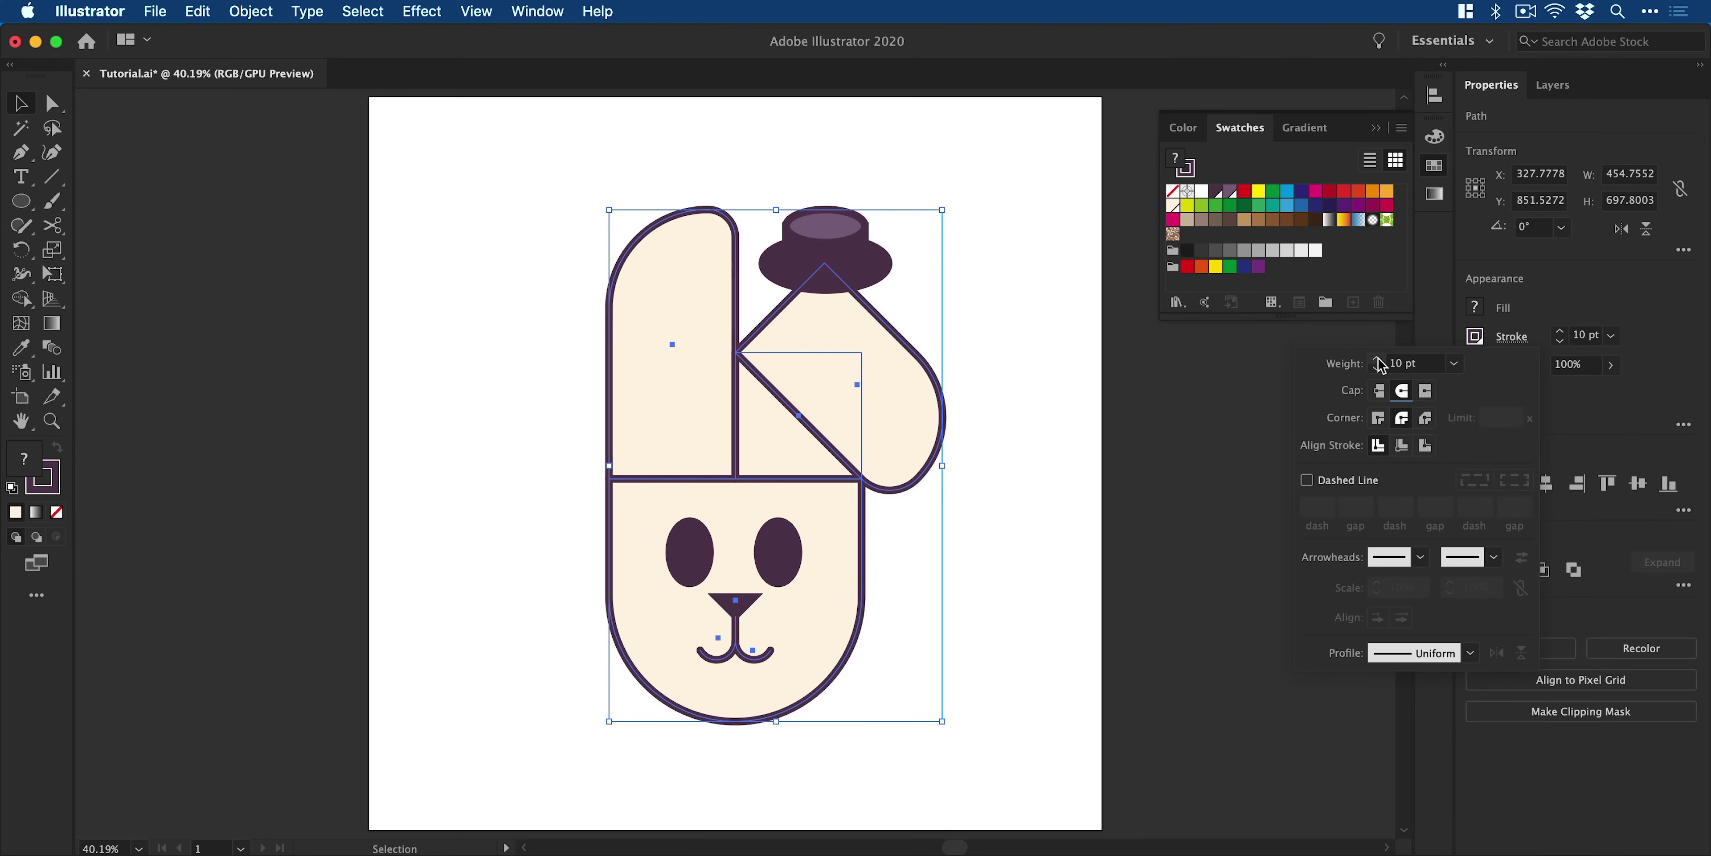
{"action": "left_click", "coordinate": [1378, 359]}
{"action": "left_click", "coordinate": [1378, 359]}
{"action": "left_click", "coordinate": [1378, 358]}
{"action": "left_click", "coordinate": [1379, 370]}
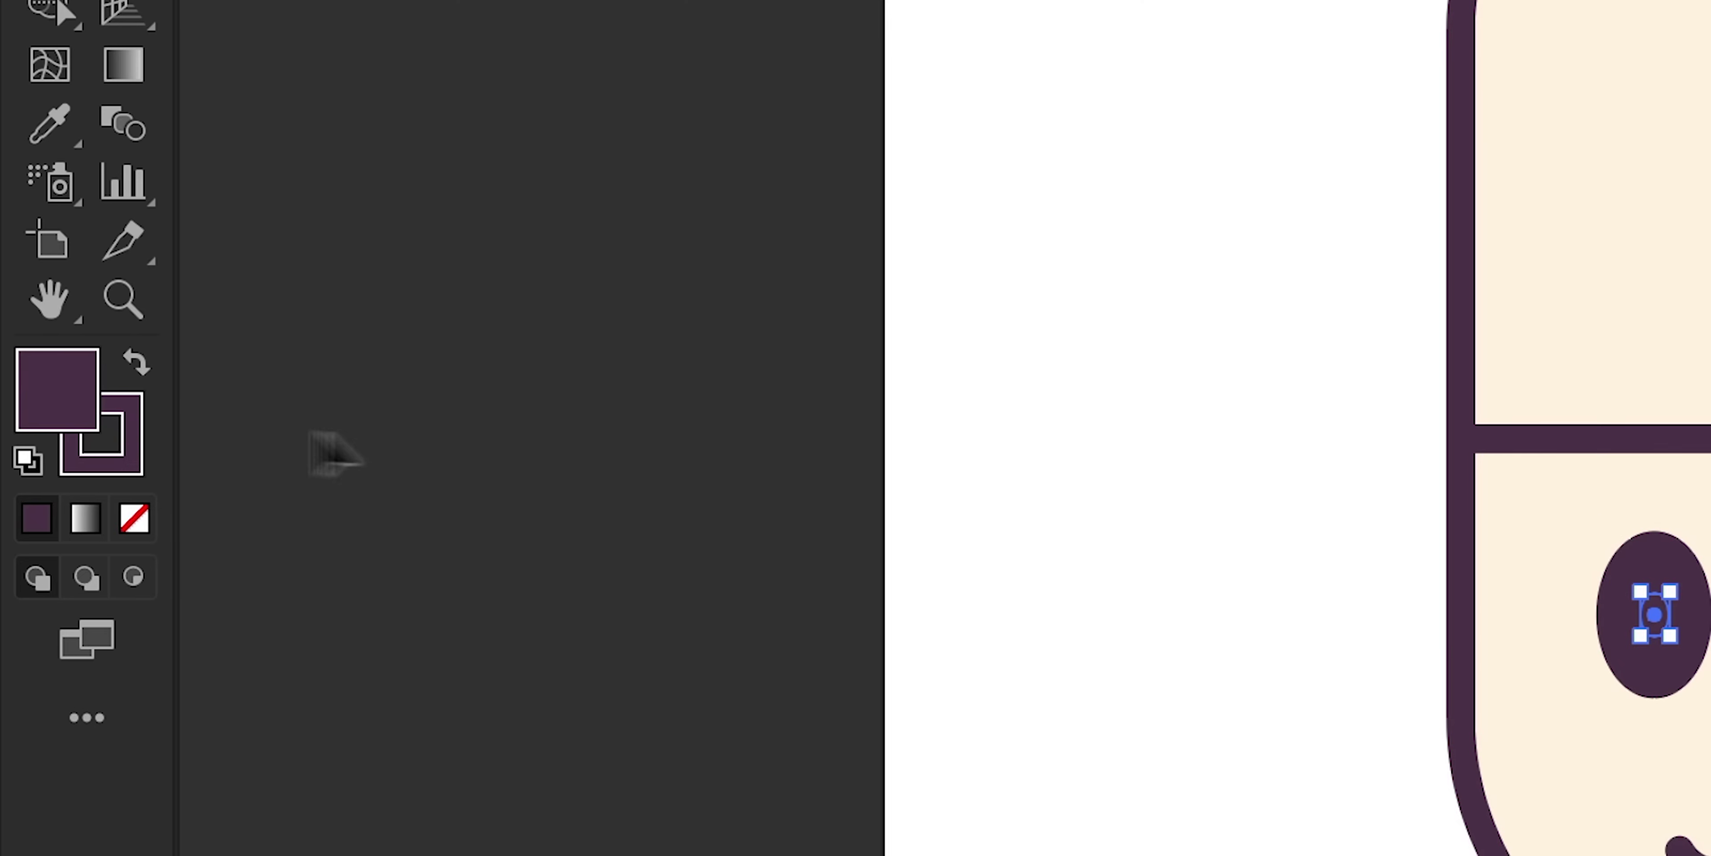
Remove the stroke from the small highlight ellipse inside the eye.
{"action": "left_click", "coordinate": [134, 518]}
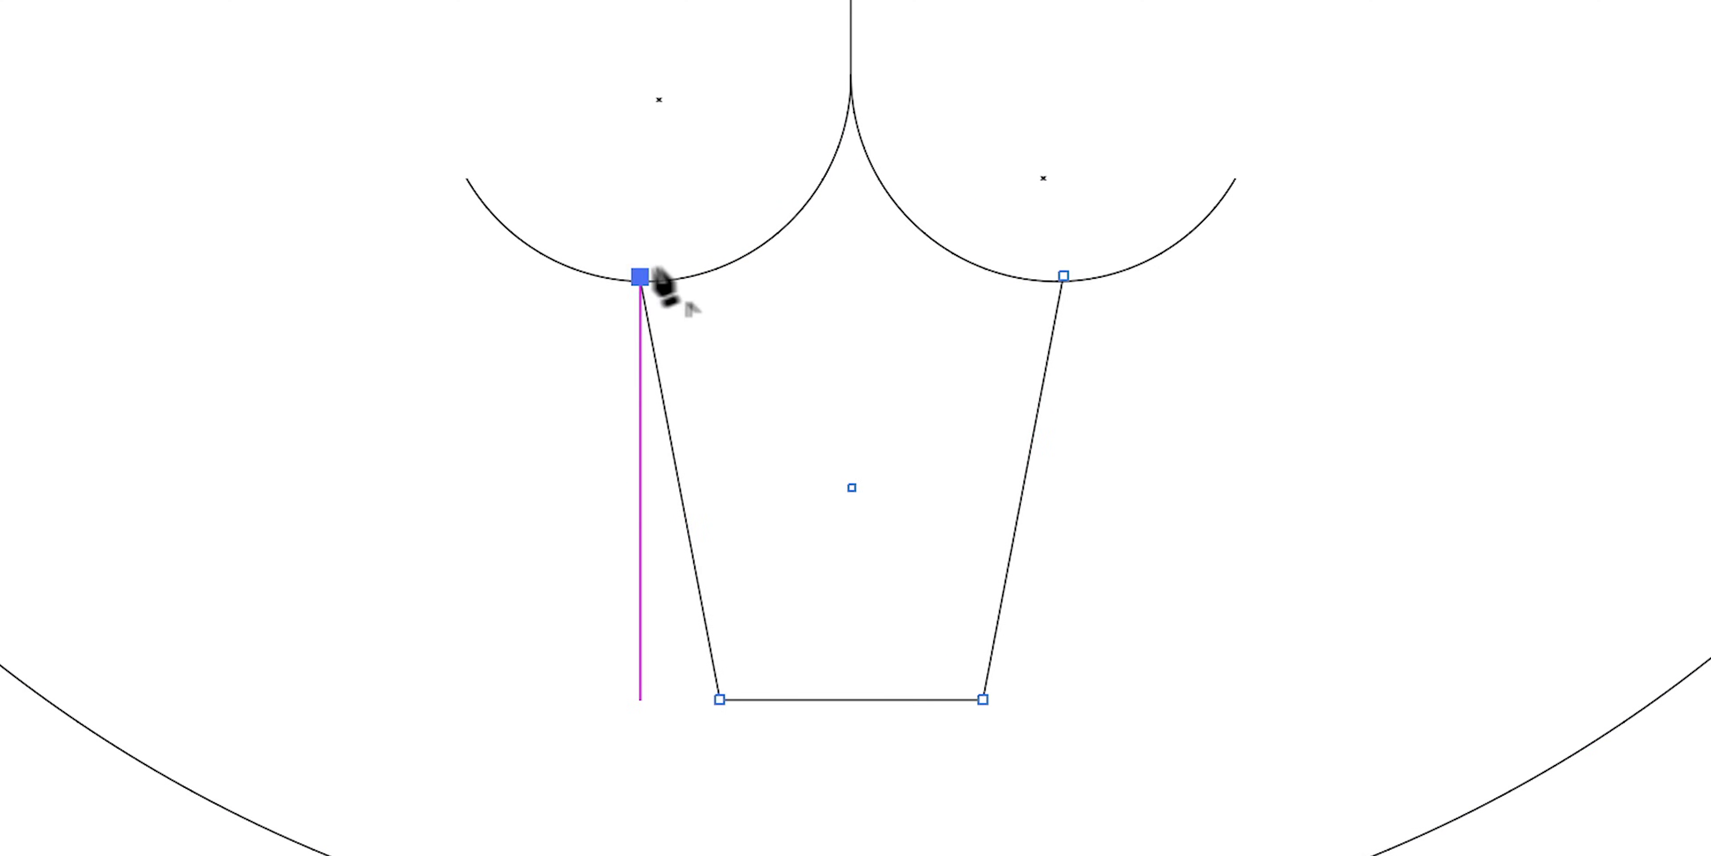
Close the teeth outline with the Pen tool, curving its top edge along the mouth through the centre point to the first anchor.
{"action": "left_click_drag", "start_coordinate": [851, 75], "coordinate": [851, 0]}
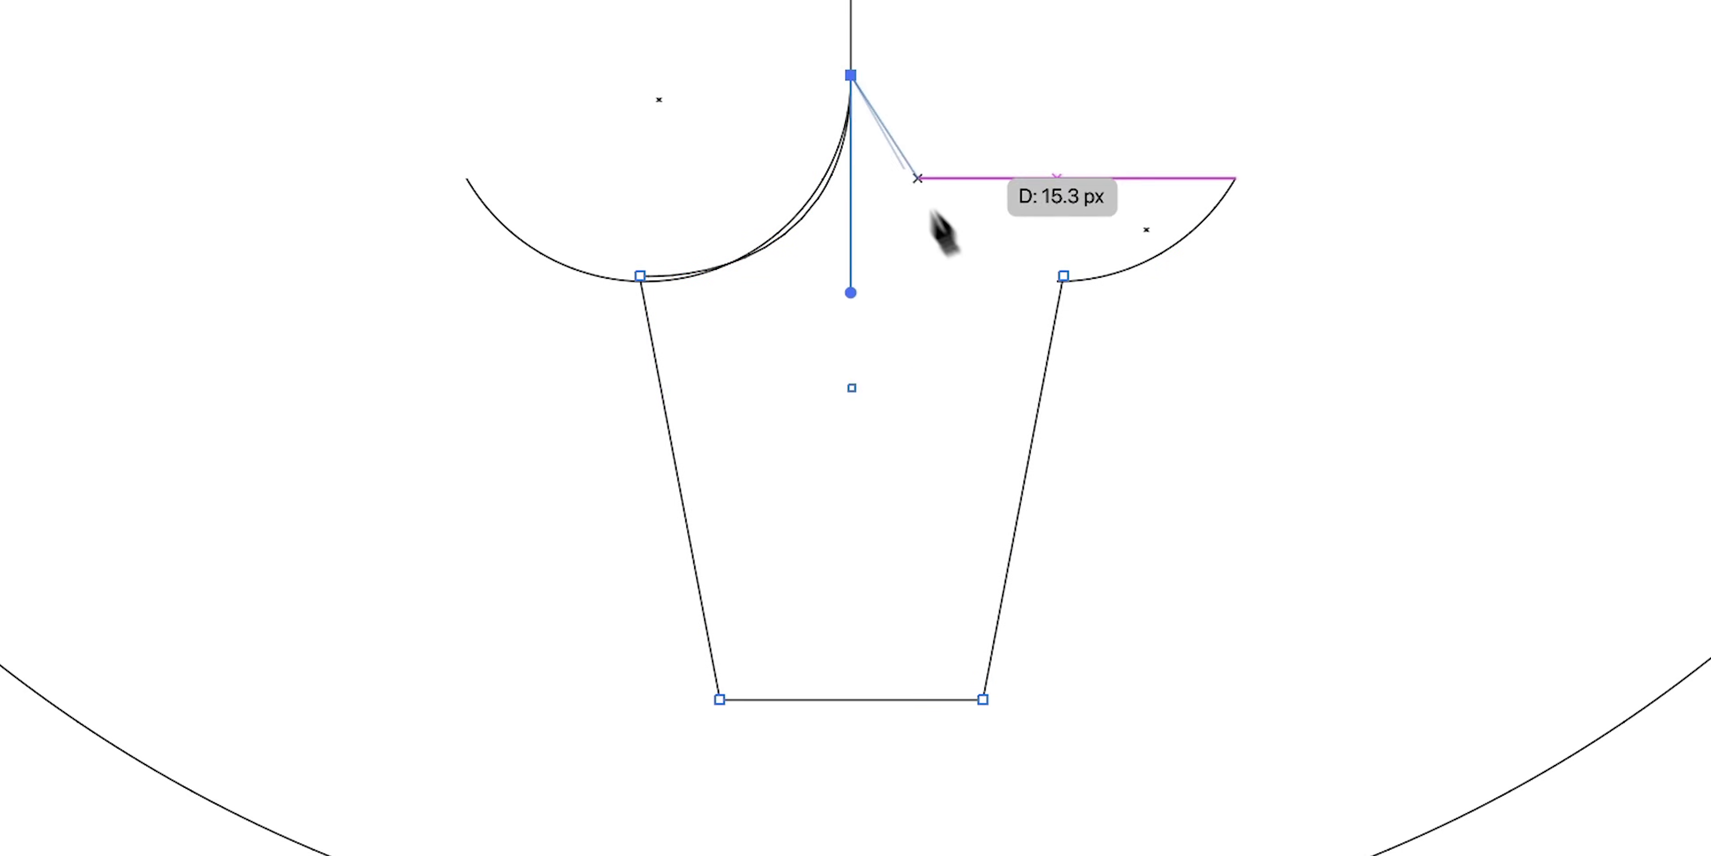
{"action": "left_click", "coordinate": [1064, 276]}
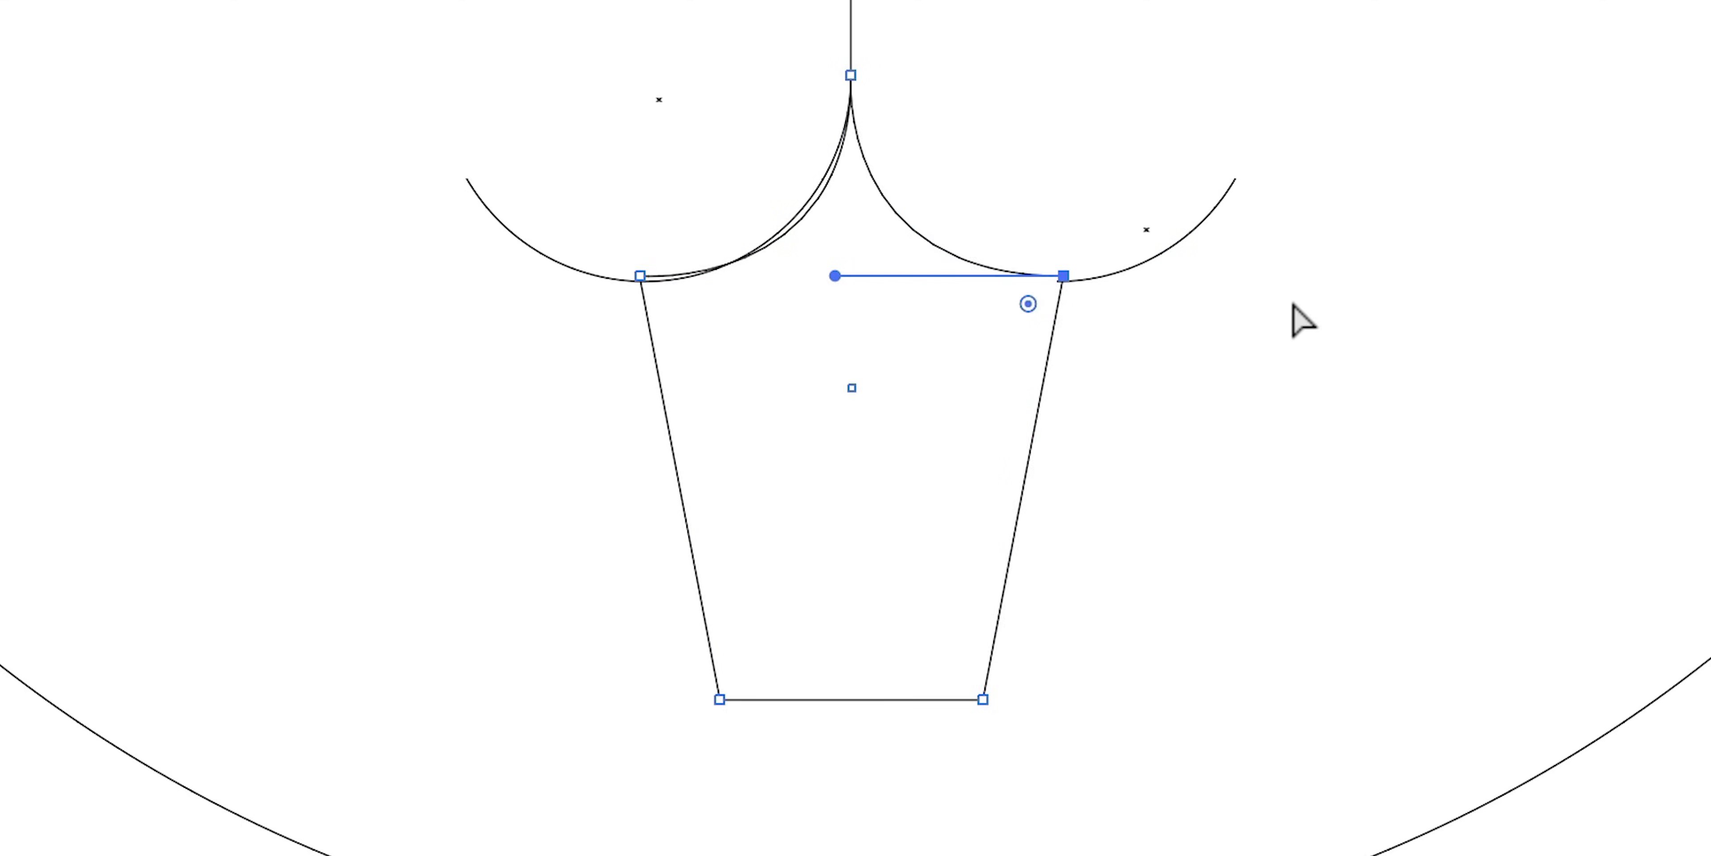
{"action": "key", "text": "super+y"}
{"action": "left_click_drag", "start_coordinate": [835, 276], "coordinate": [844, 293]}
{"action": "key", "text": "super+z"}
{"action": "key", "text": "super+y"}
{"action": "key", "text": "super+shift+a"}
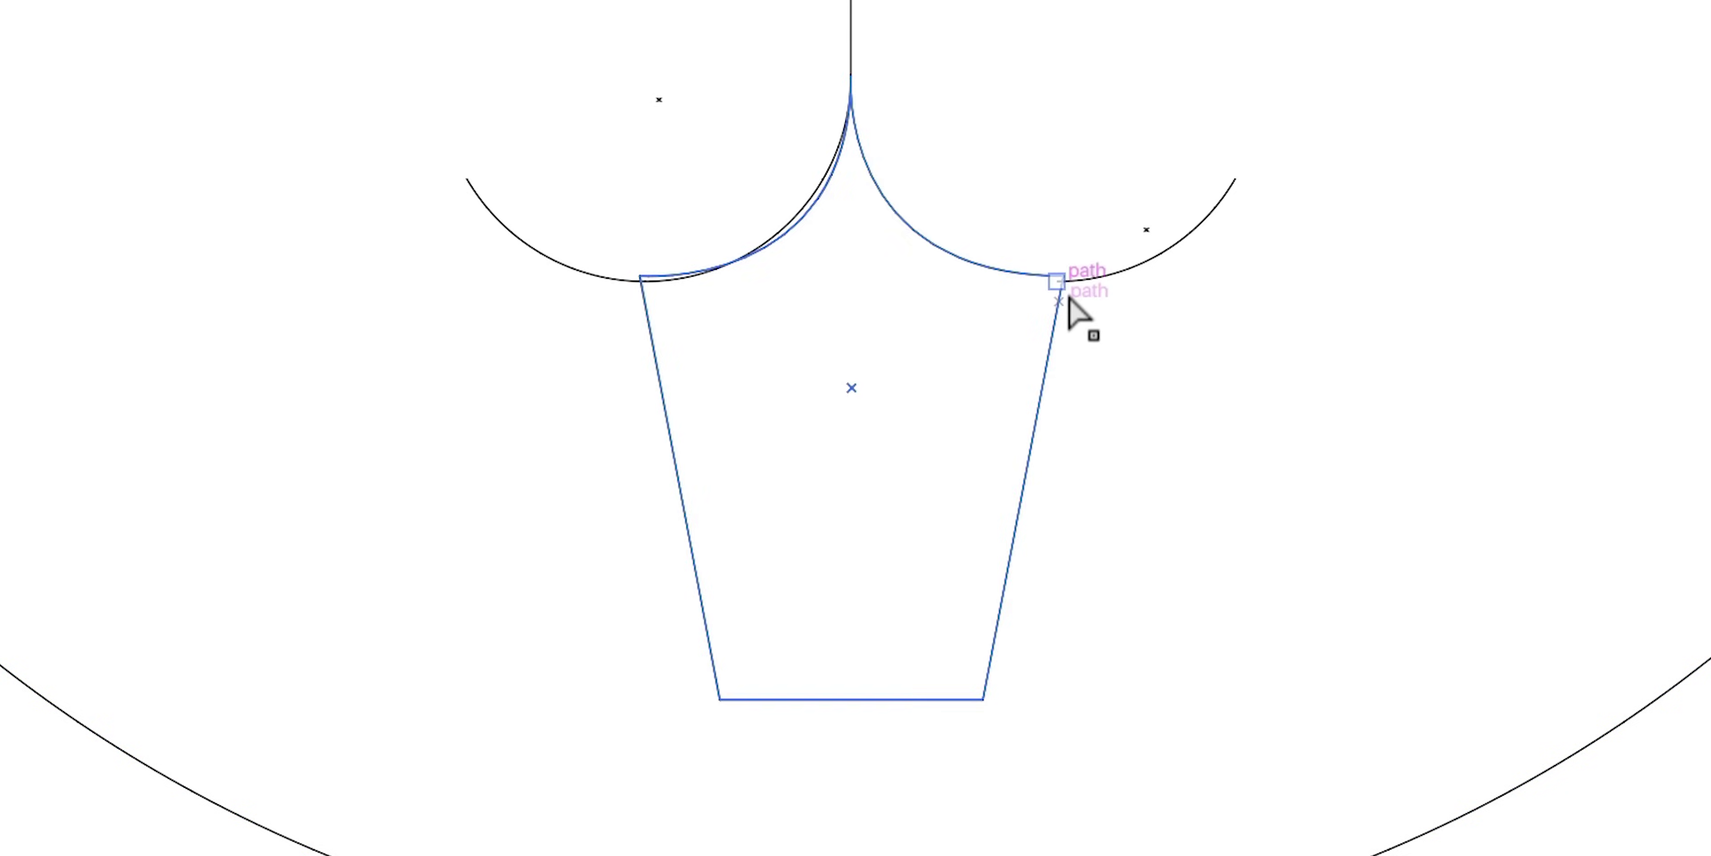
Align the two upper anchors of the teeth with the mouth curve, adjust the centre curve handle and return to the preview display.
{"action": "scroll", "coordinate": [1069, 297], "scroll_direction": "up", "scroll_amount": 5}
{"action": "left_click_drag", "start_coordinate": [1406, 628], "coordinate": [1393, 639]}
{"action": "left_click", "coordinate": [314, 638]}
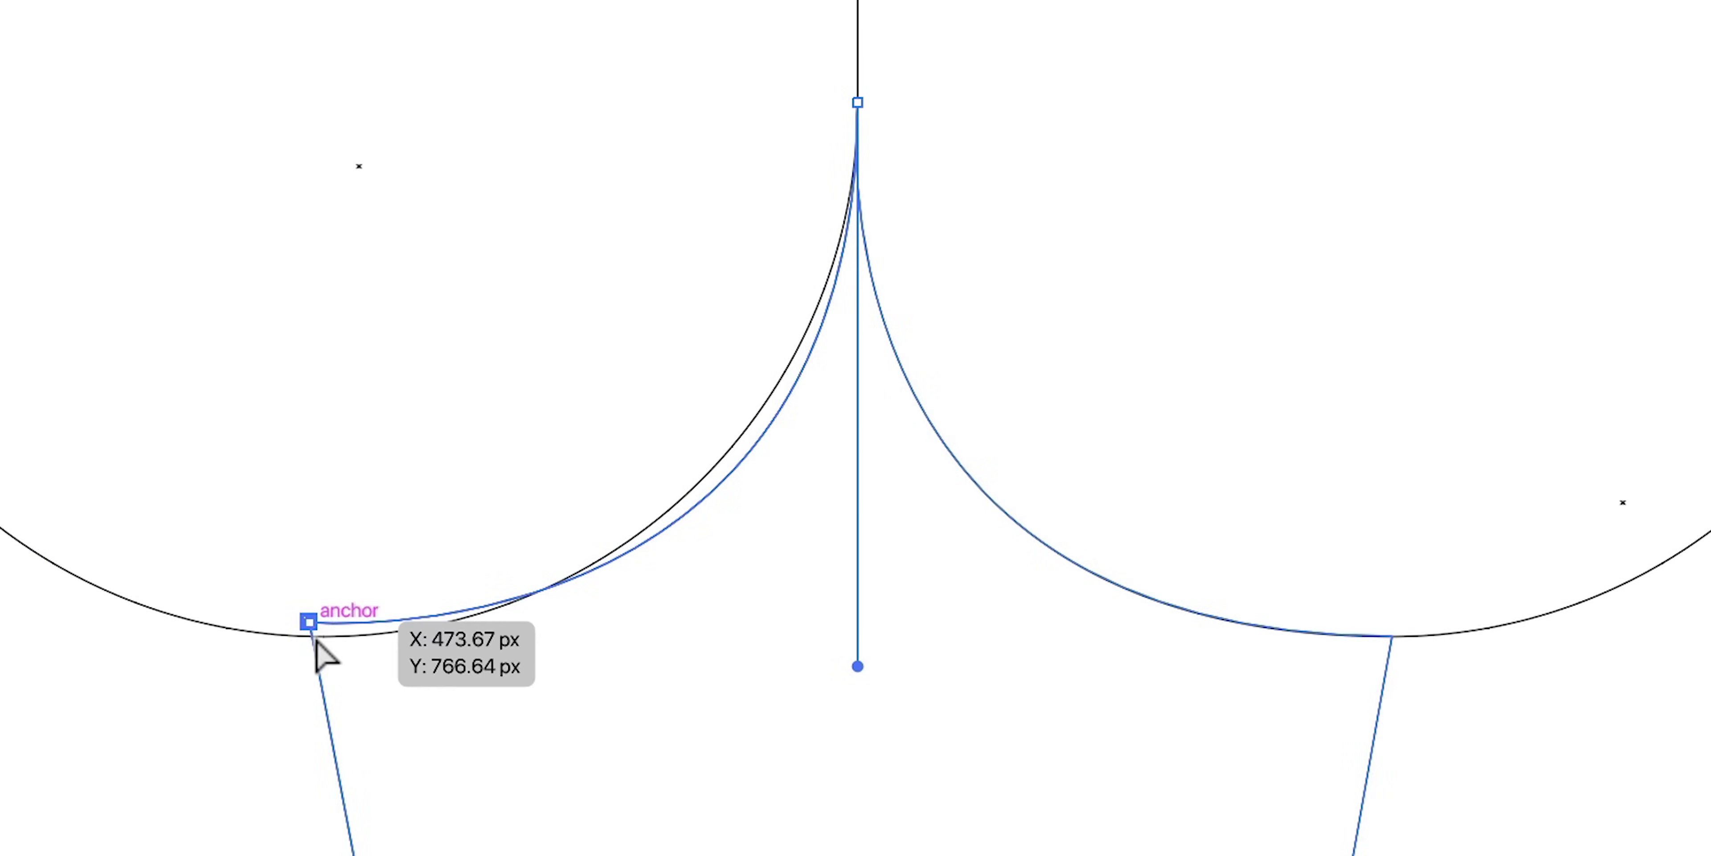
{"action": "left_click_drag", "start_coordinate": [316, 639], "coordinate": [315, 651]}
{"action": "key", "text": "super+z"}
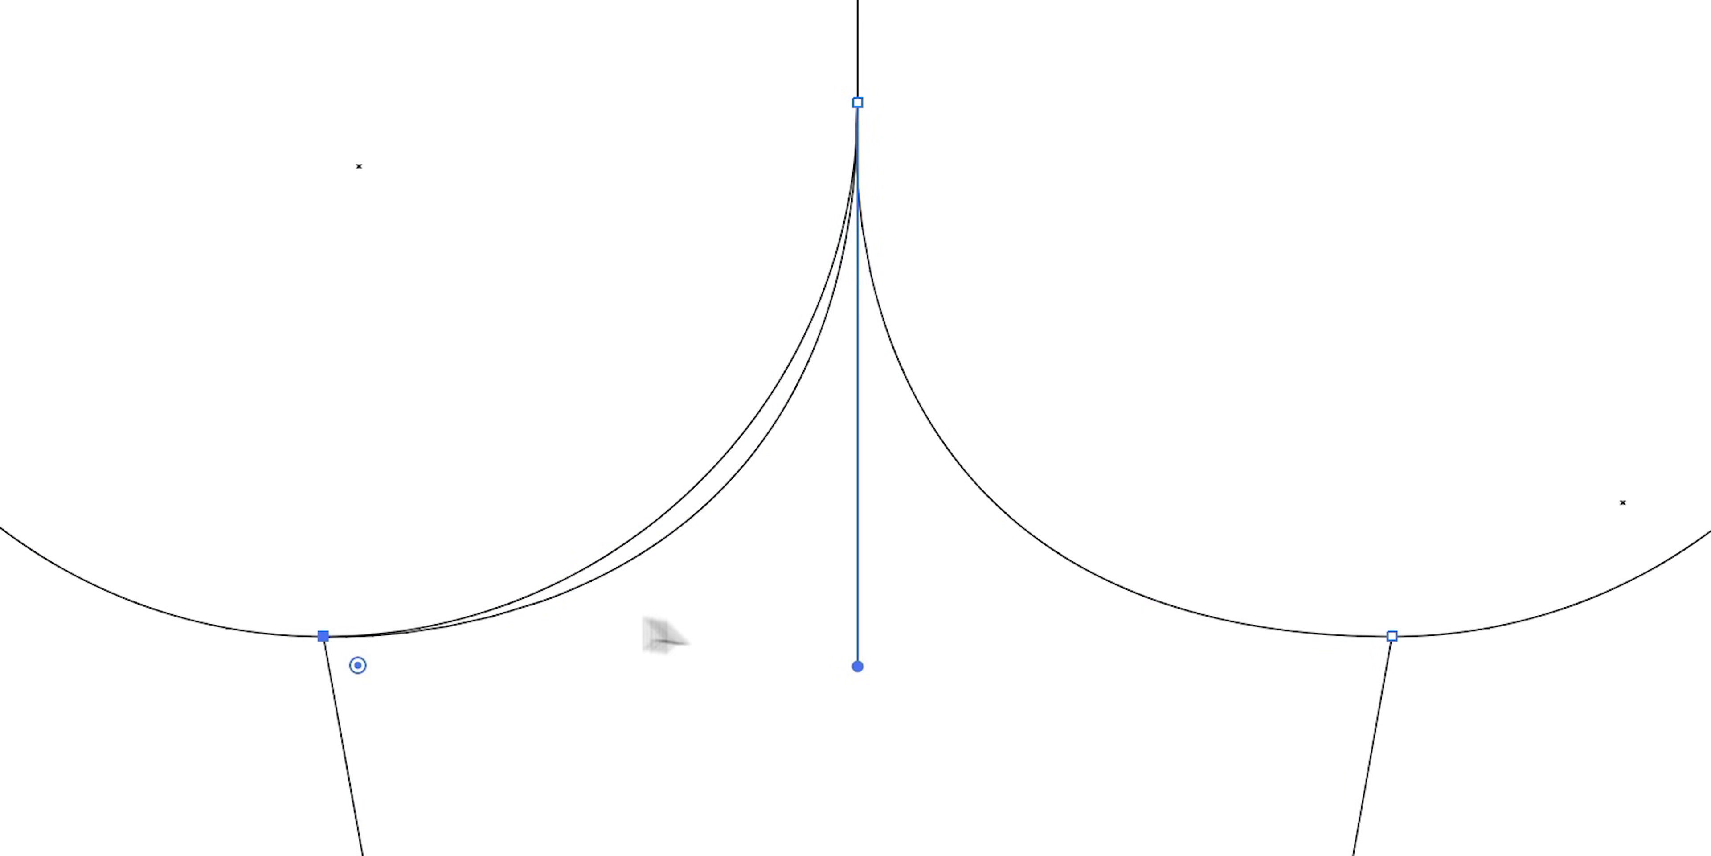
{"action": "left_click_drag", "start_coordinate": [857, 665], "coordinate": [828, 647]}
{"action": "key", "text": "super+shift+a"}
{"action": "key", "text": "super+y"}
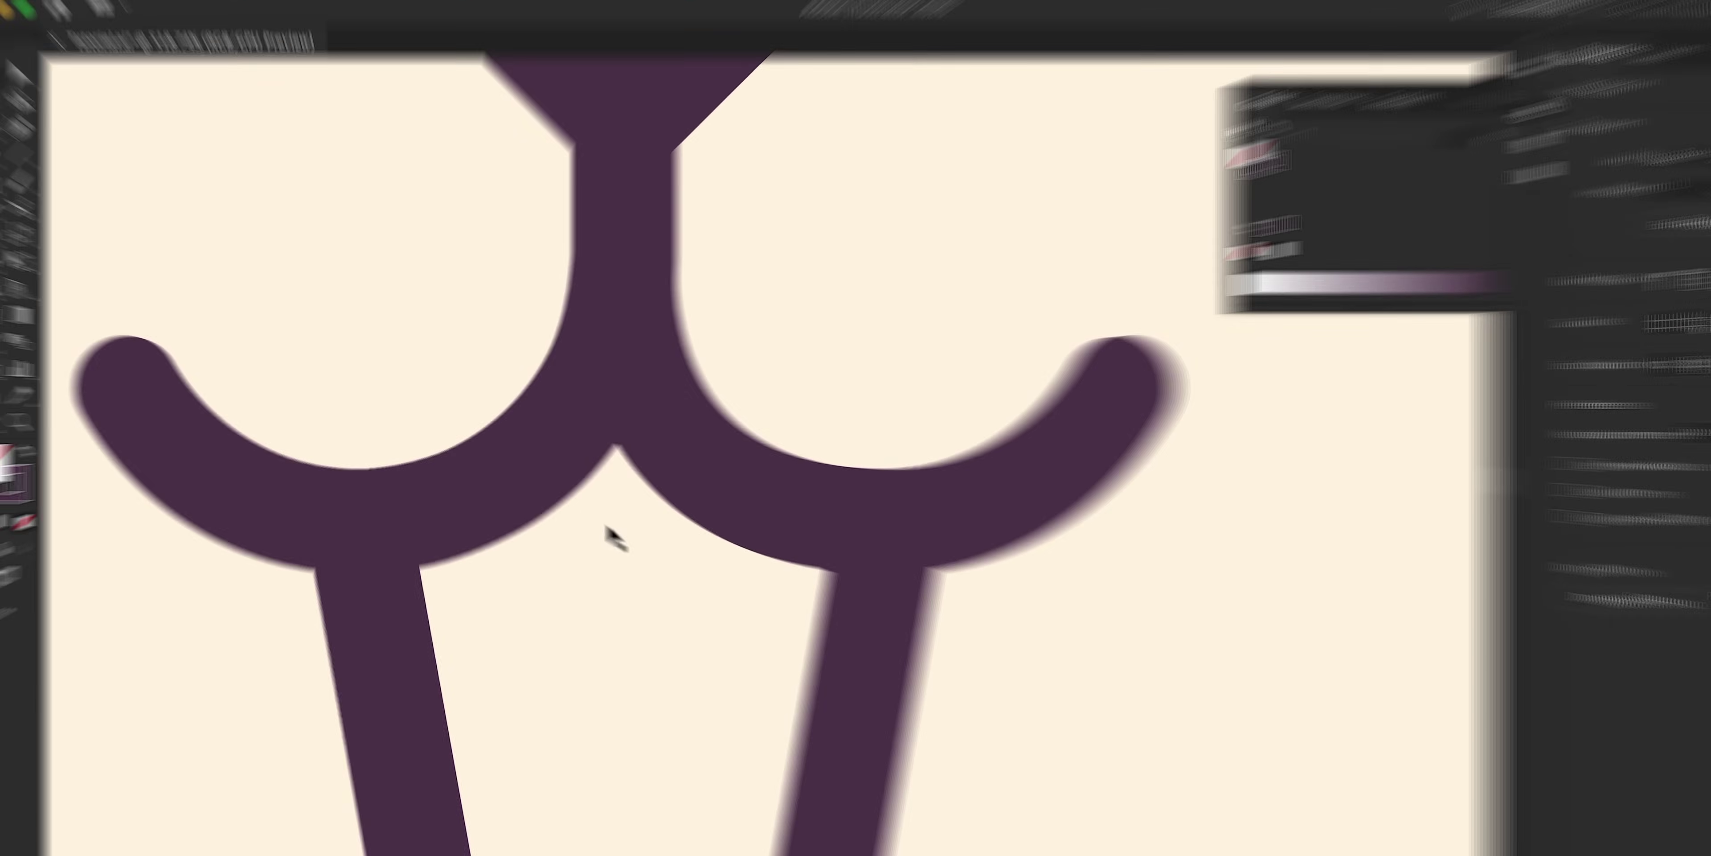
{"action": "key", "text": "ctrl+minus"}
{"action": "left_click", "coordinate": [634, 531]}
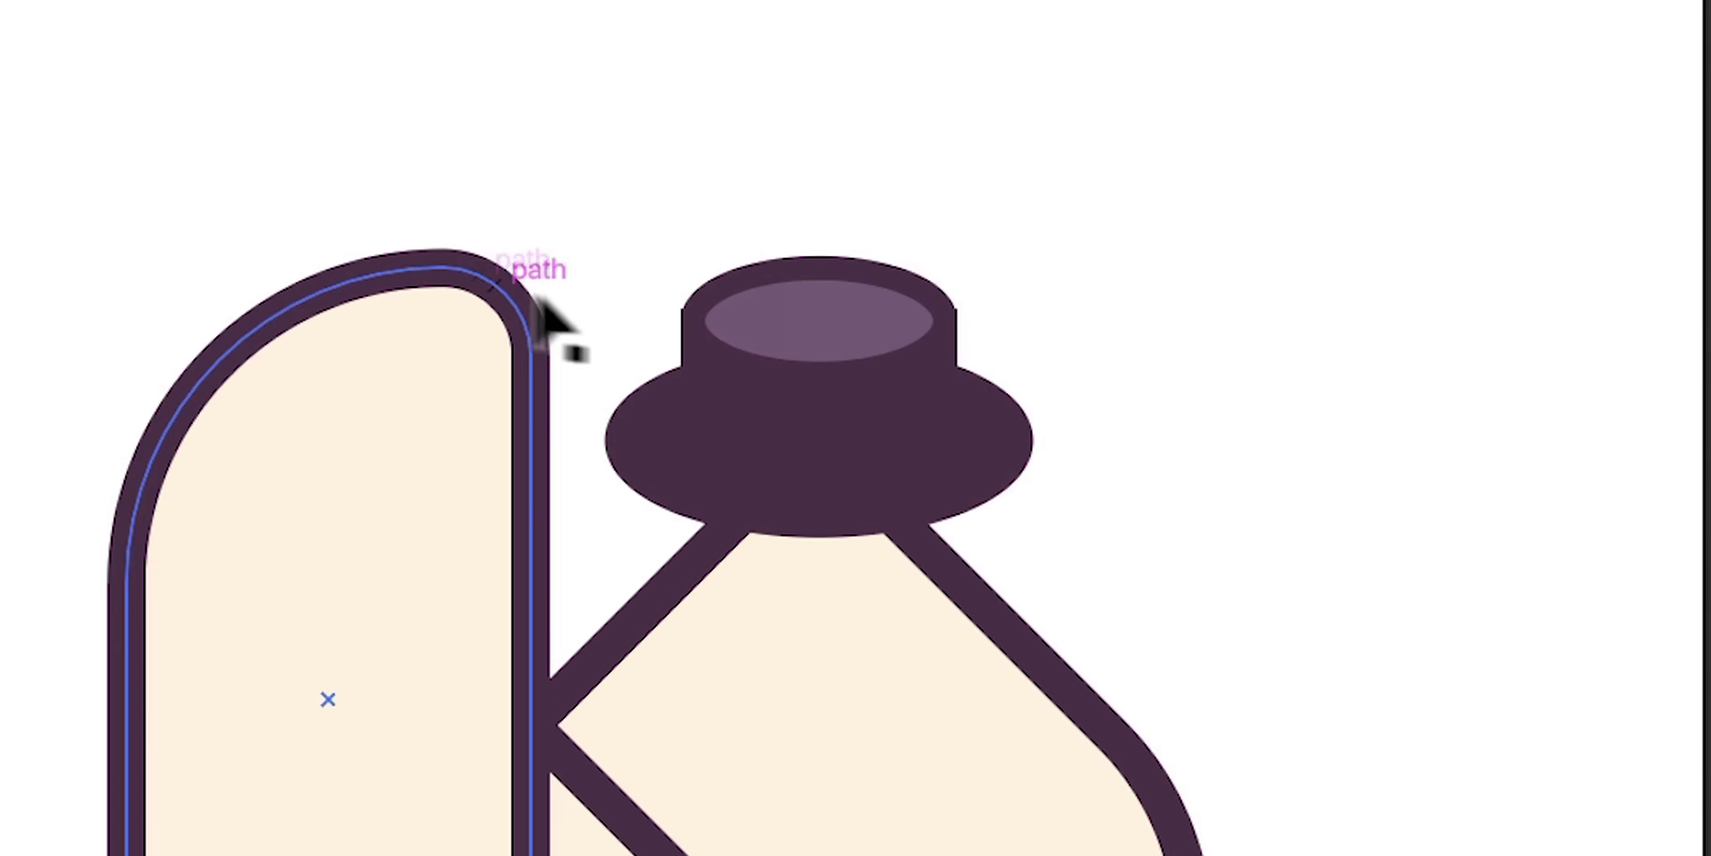
Place an enlarged ellipse copy lower on the hat for the band and set the band colour to red EF4152.
{"action": "left_click_drag", "start_coordinate": [830, 354], "coordinate": [828, 402]}
{"action": "left_click_drag", "start_coordinate": [946, 325], "coordinate": [995, 306]}
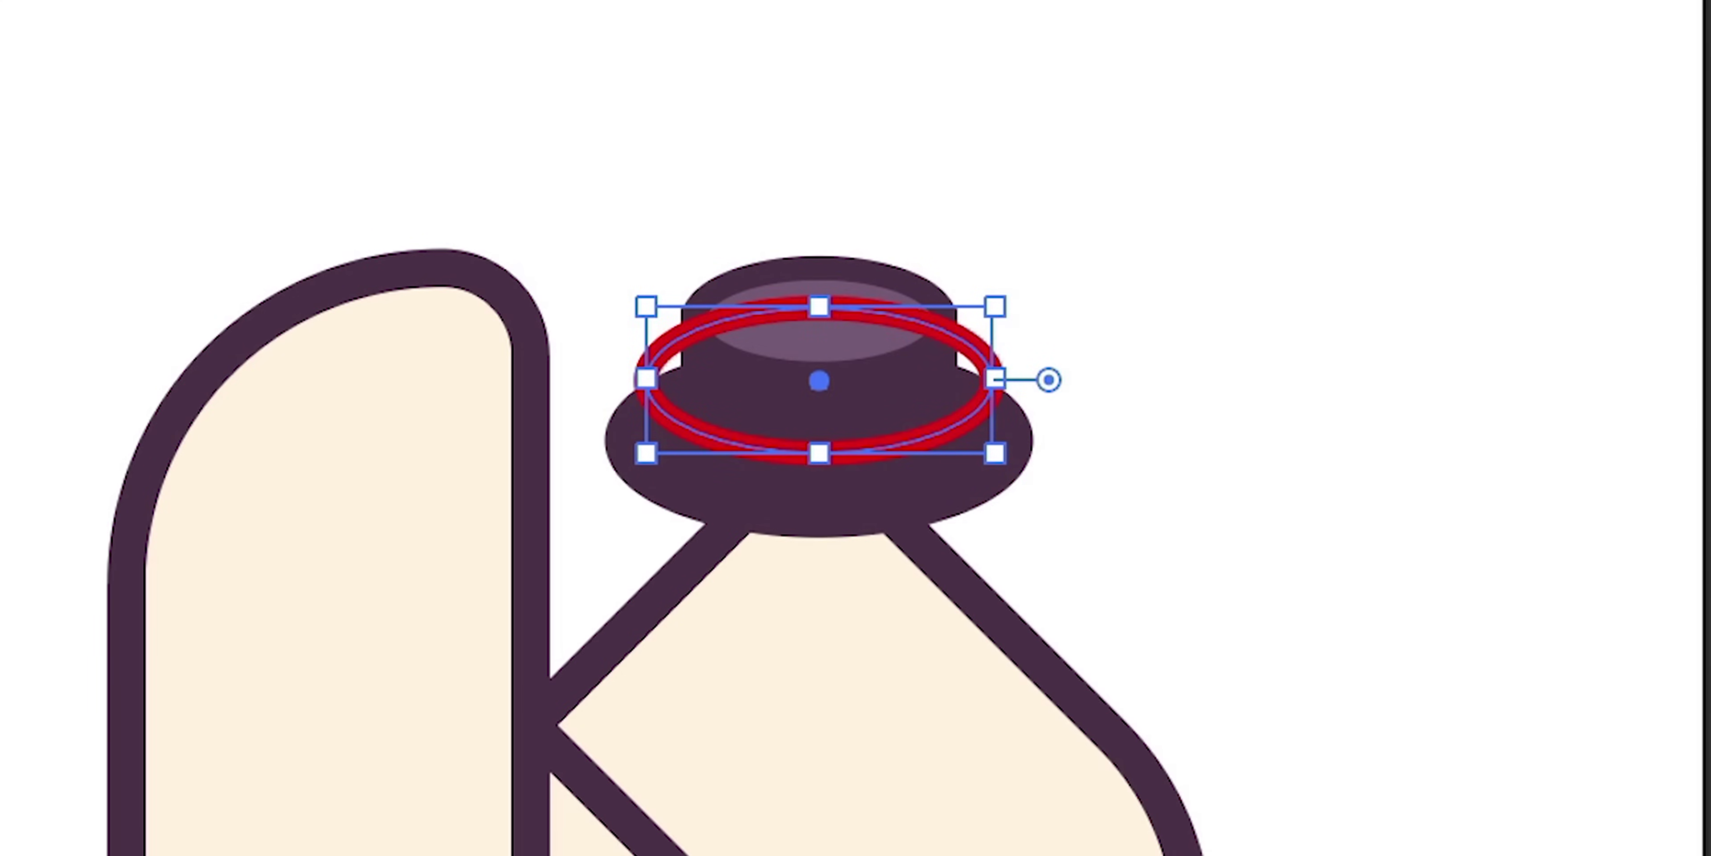
{"action": "left_click", "coordinate": [1465, 257]}
{"action": "left_click", "coordinate": [824, 306]}
{"action": "key", "text": "super+shift+a"}
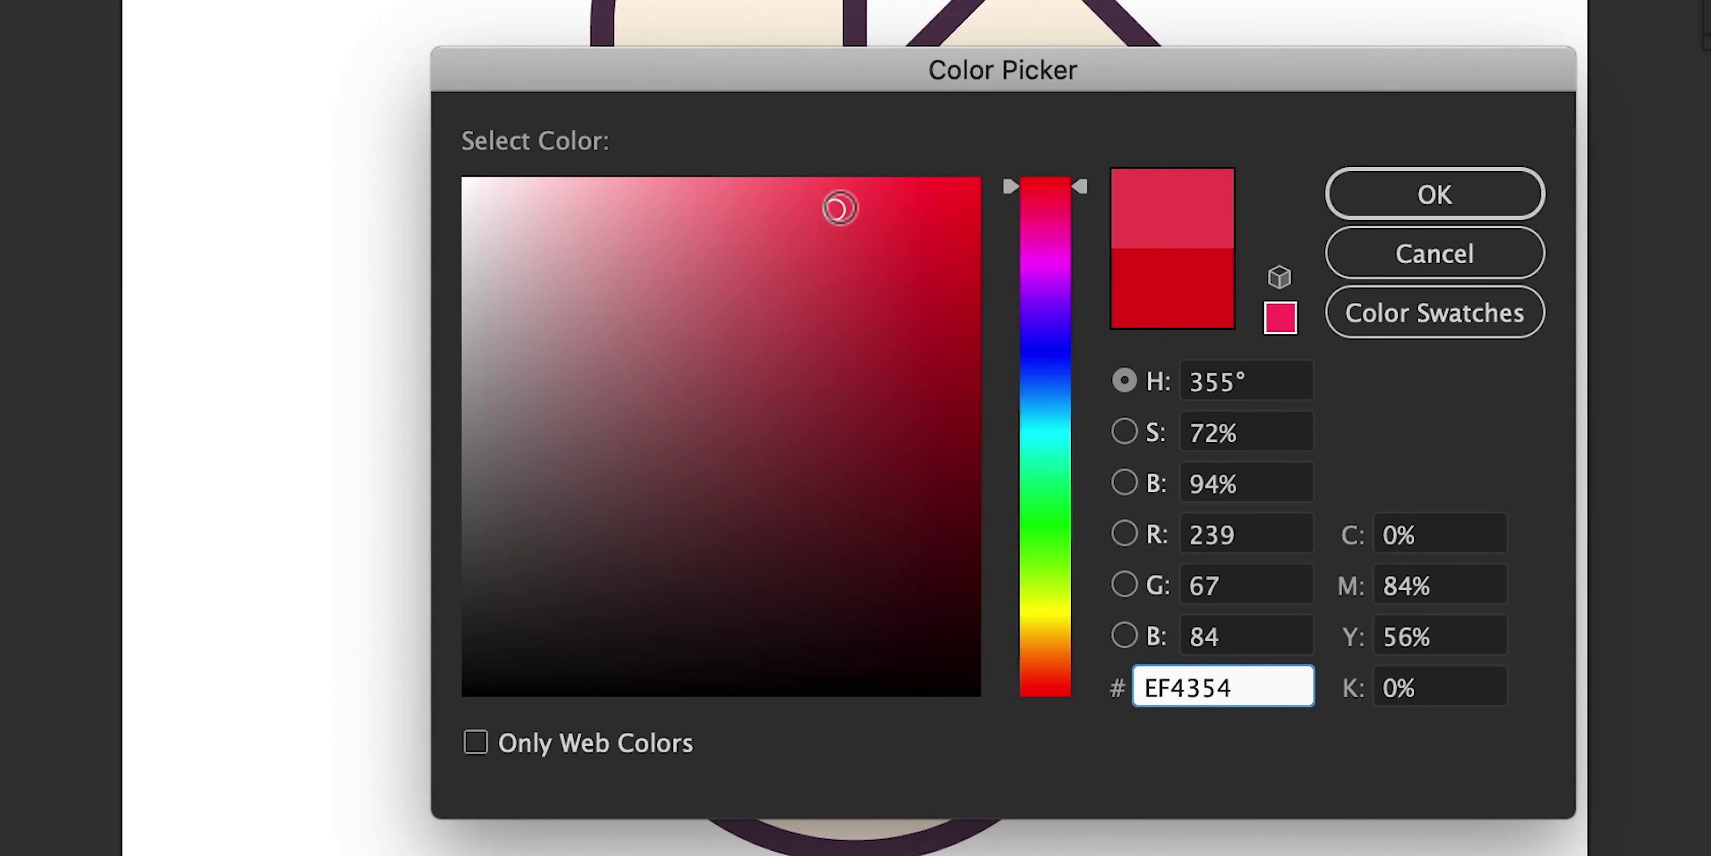
{"action": "left_click", "coordinate": [1371, 193]}
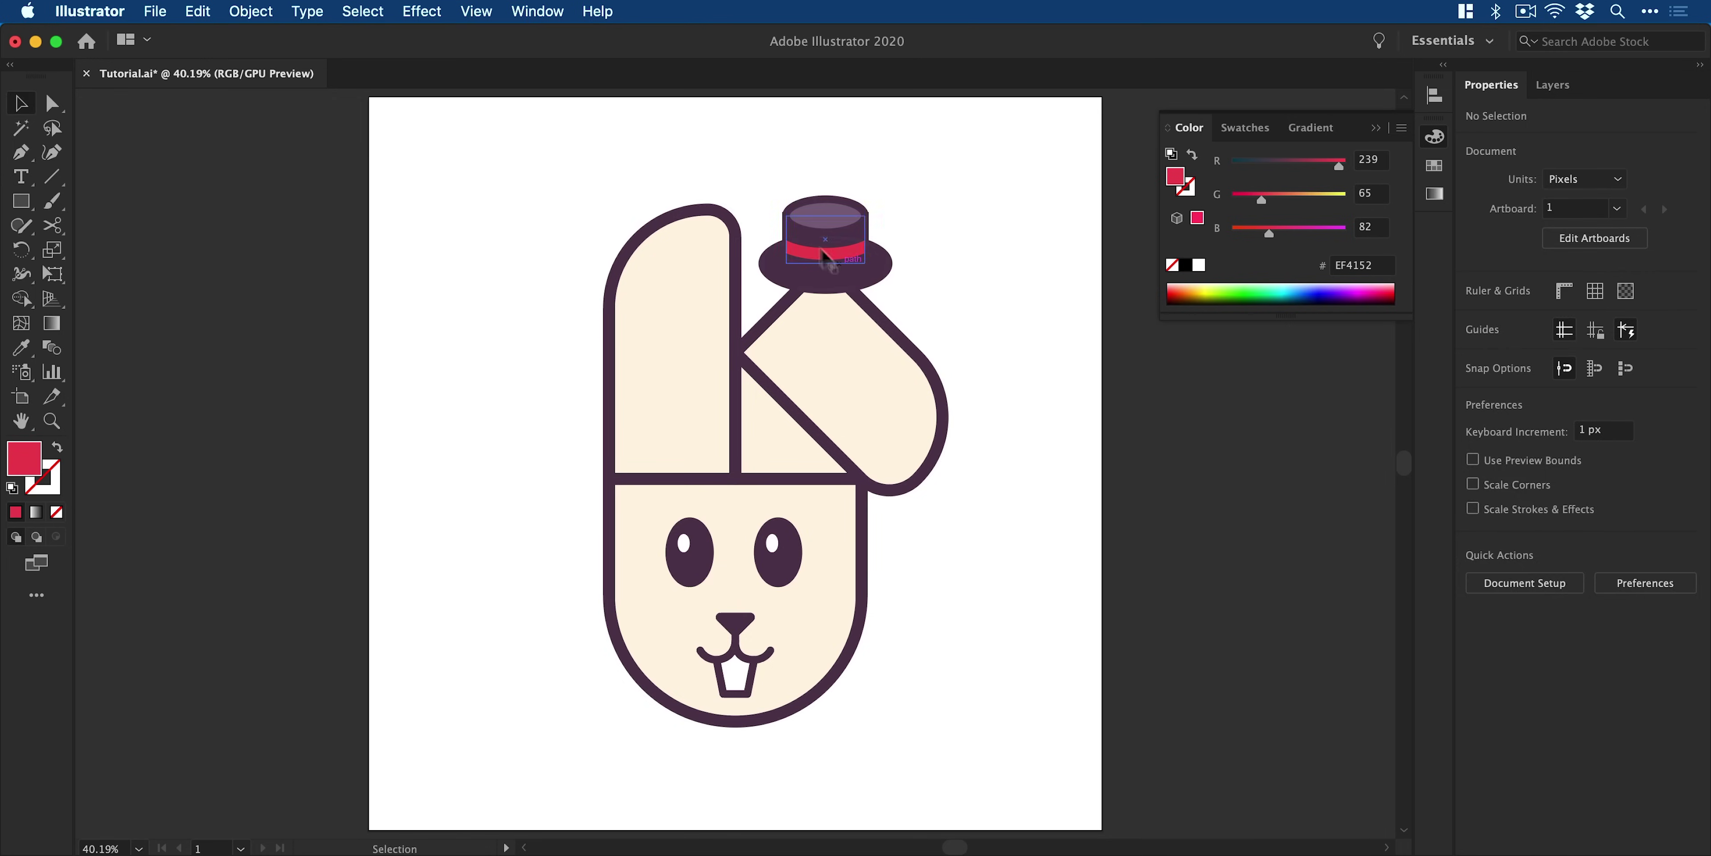
Give the stroke of the hat's rectangle round corner joins.
{"action": "key", "text": "z"}
{"action": "left_click_drag", "start_coordinate": [753, 192], "coordinate": [1010, 348]}
{"action": "key", "text": "v"}
{"action": "left_click", "coordinate": [965, 367]}
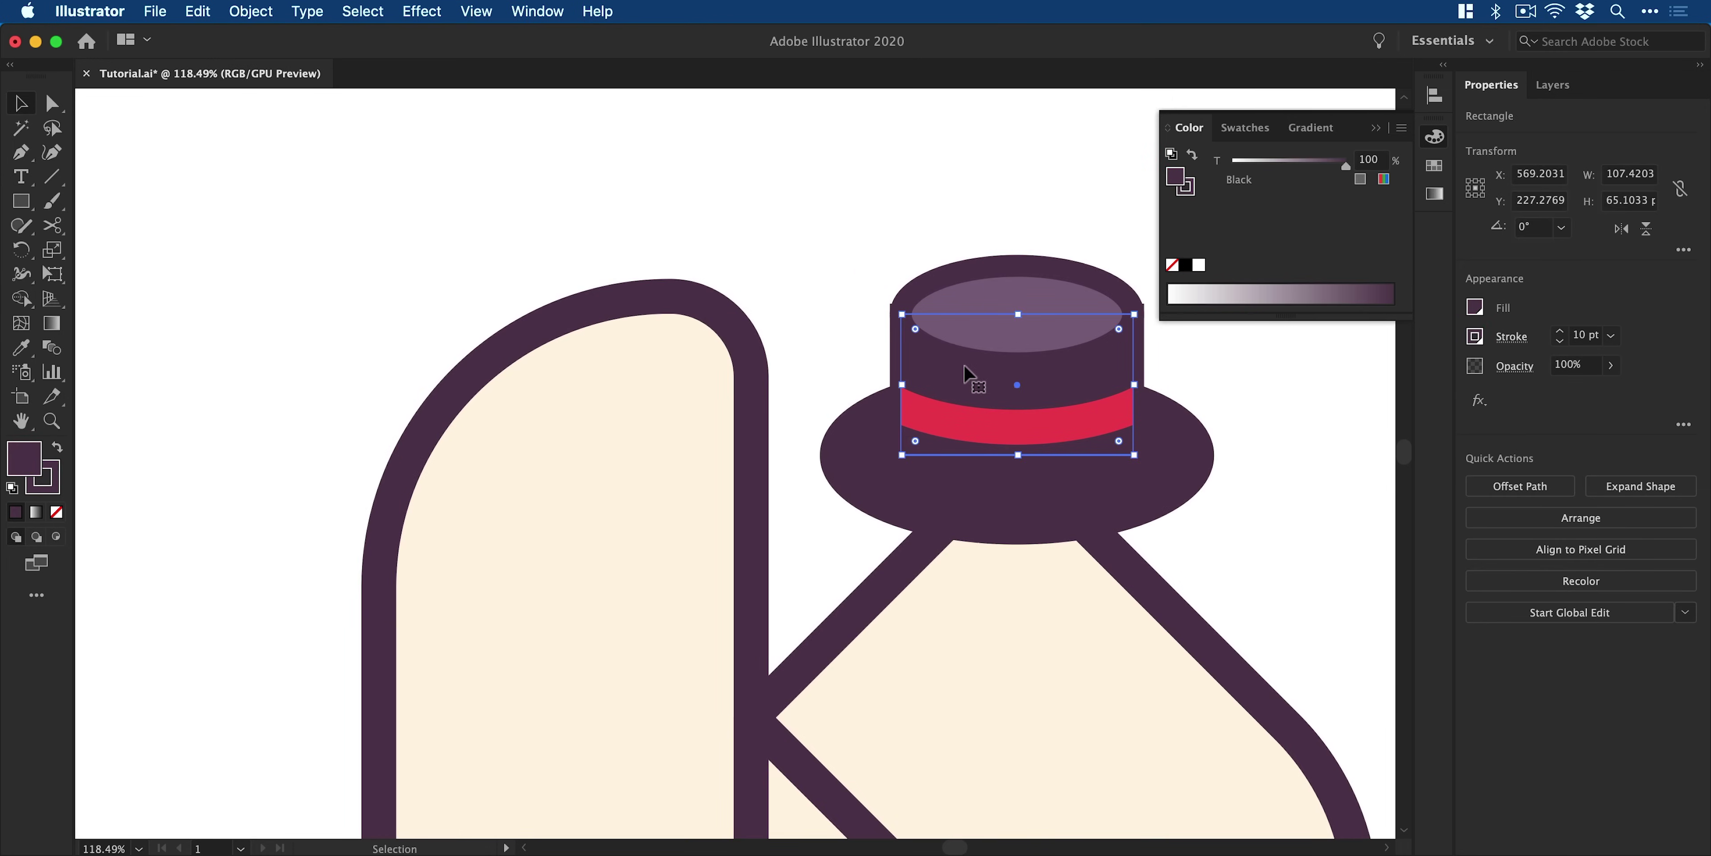
{"action": "left_click", "coordinate": [1508, 337]}
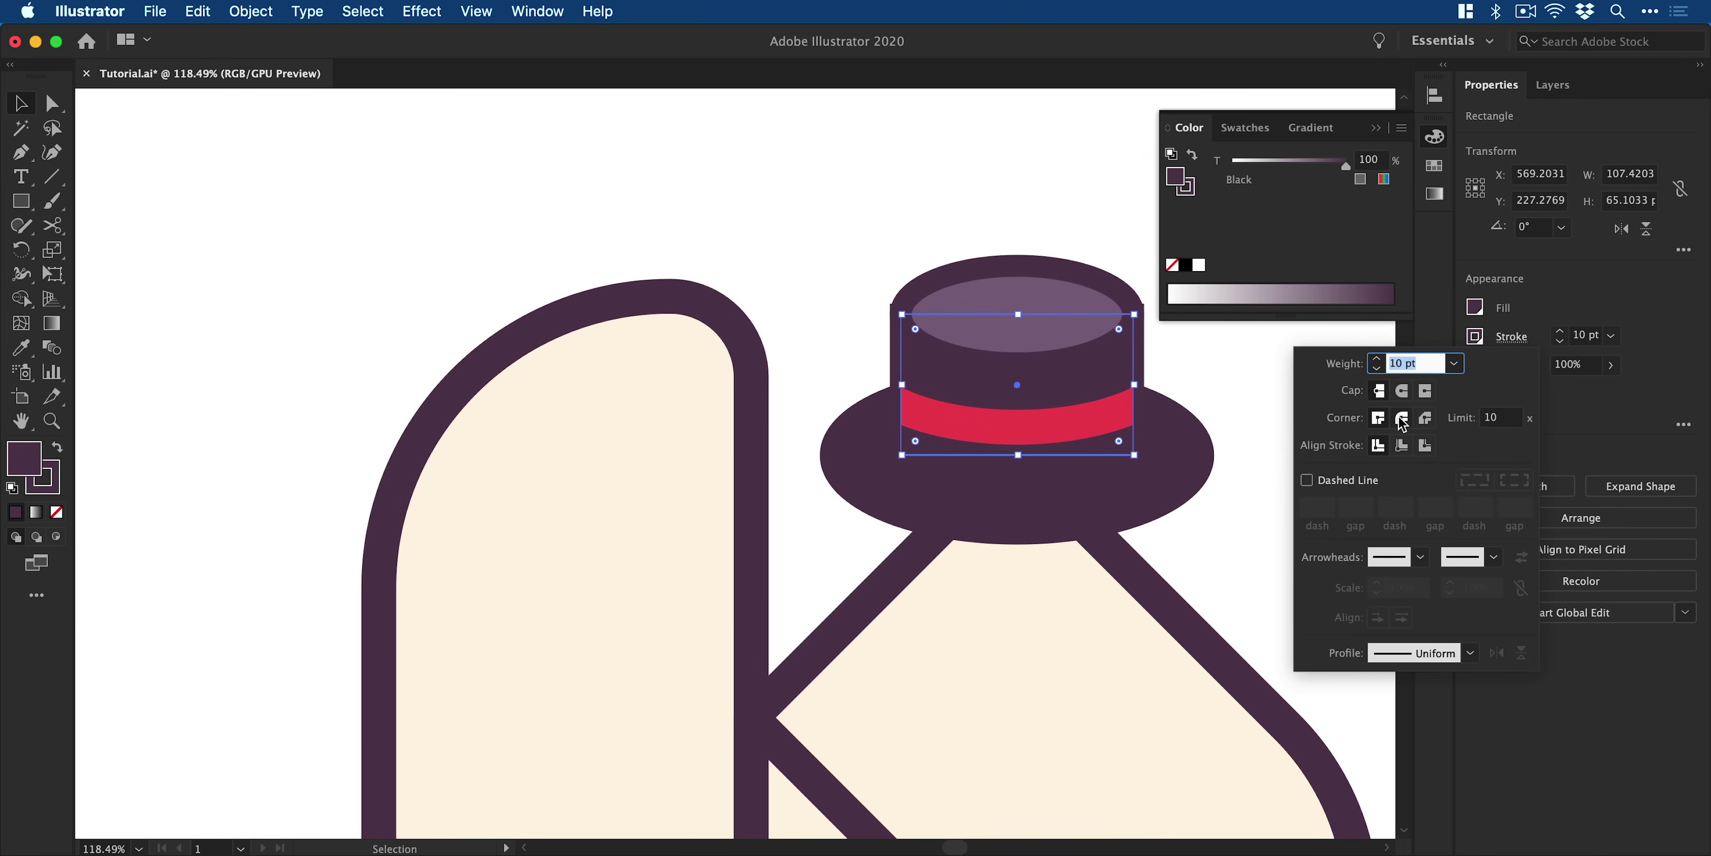
{"action": "left_click", "coordinate": [1511, 338]}
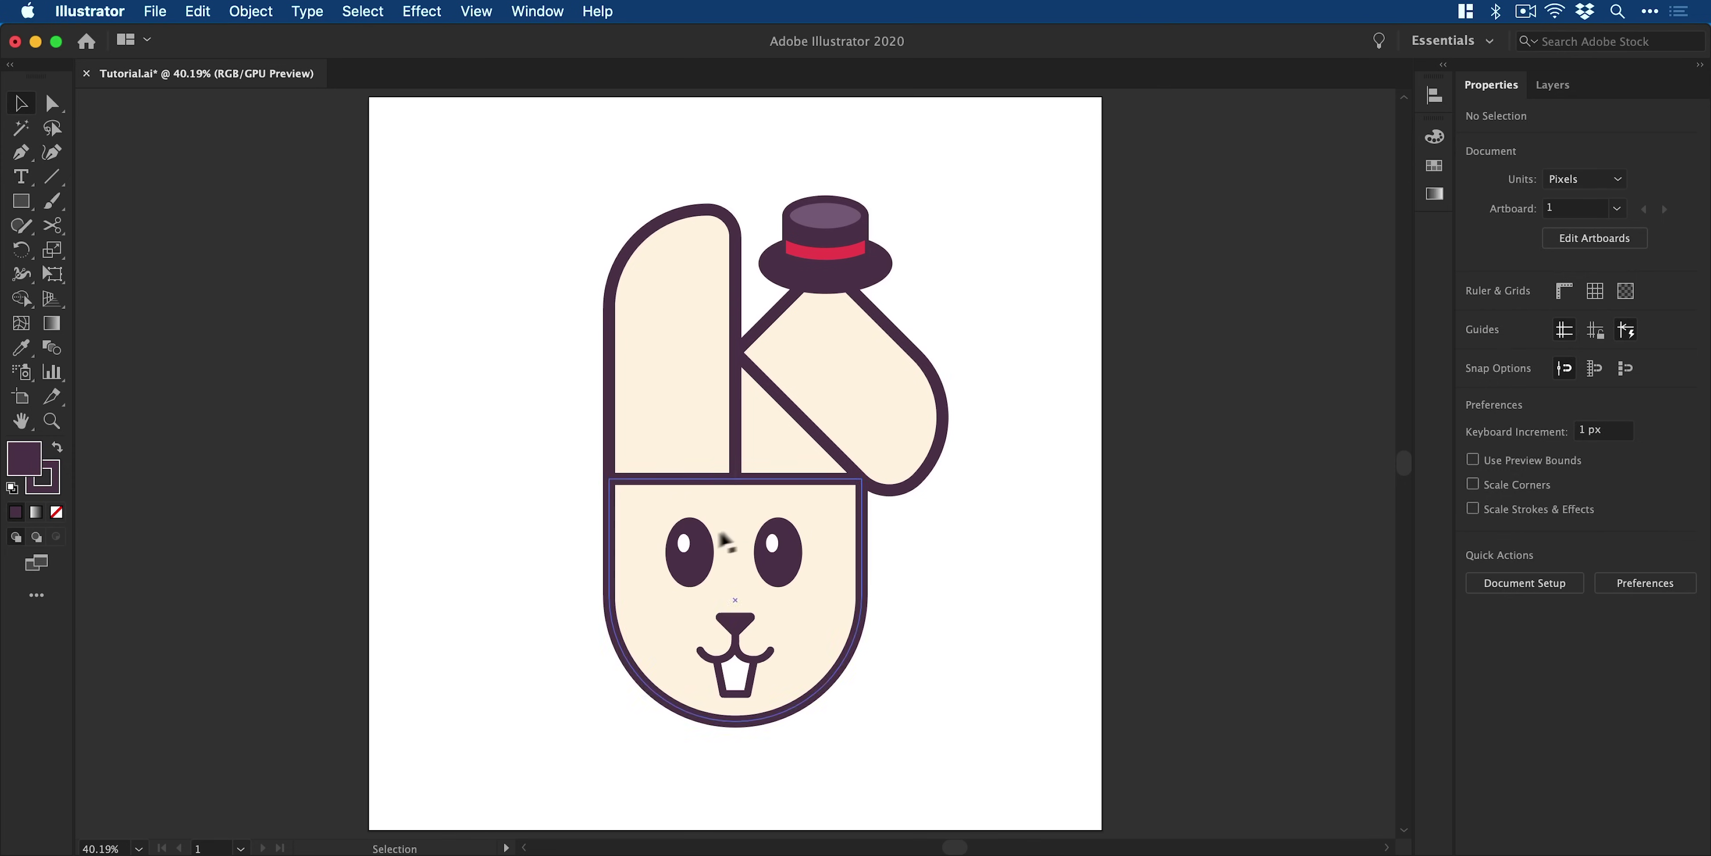
Group the left eye with its highlight and move the two eyes slightly further apart.
{"action": "left_click", "coordinate": [684, 543]}
{"action": "left_click", "coordinate": [692, 577], "text": "shift"}
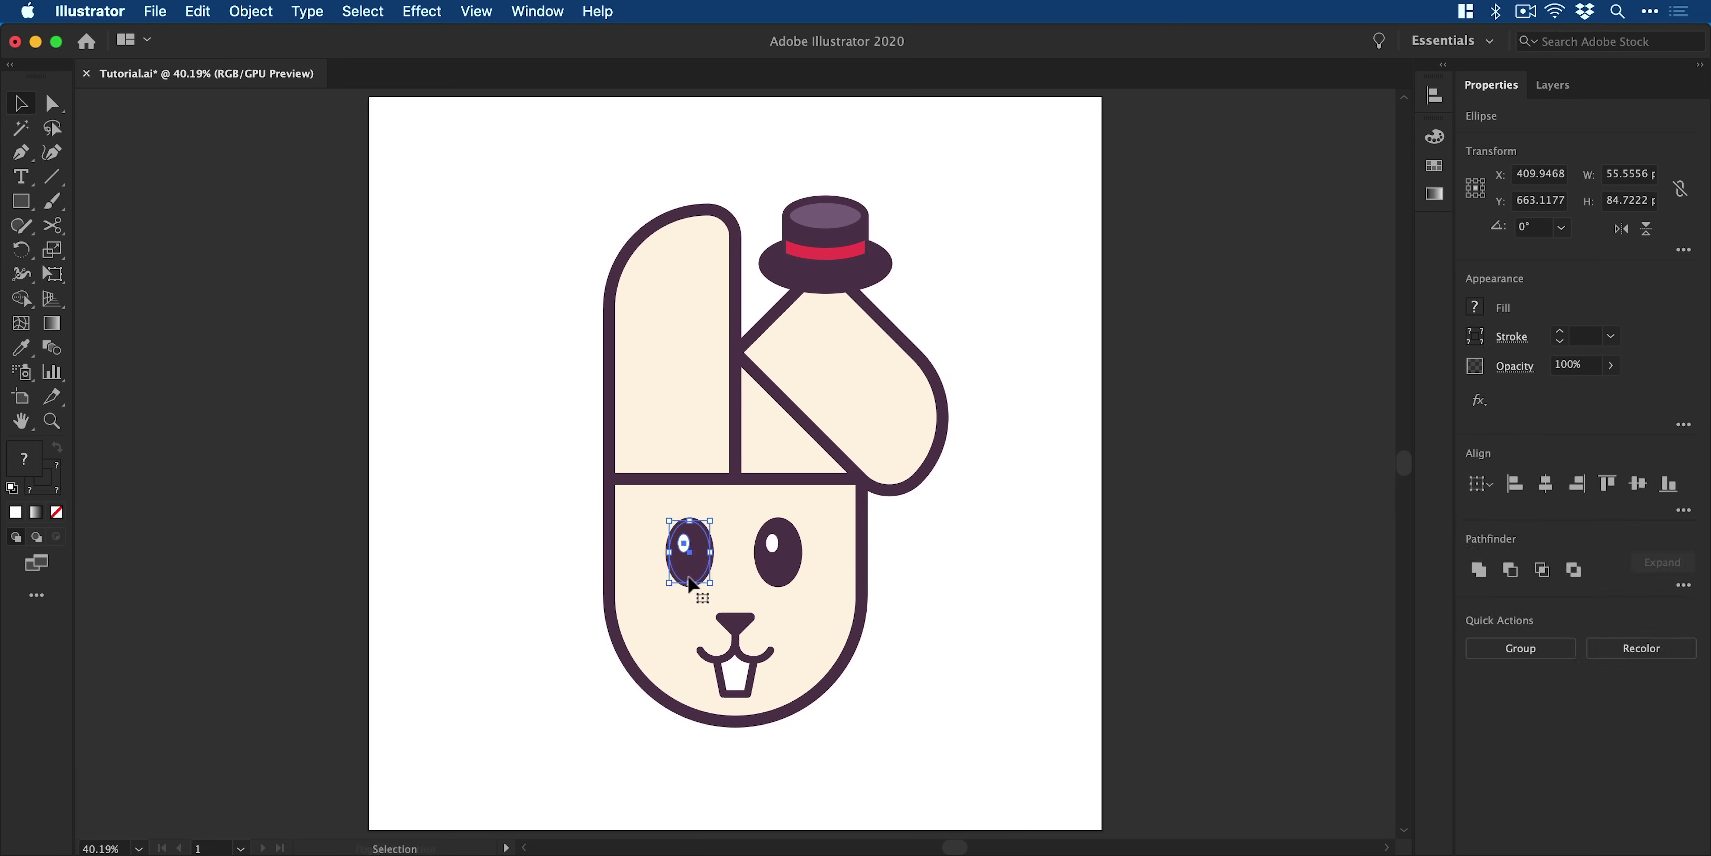
{"action": "key", "text": "super+g"}
{"action": "left_click", "coordinate": [772, 543]}
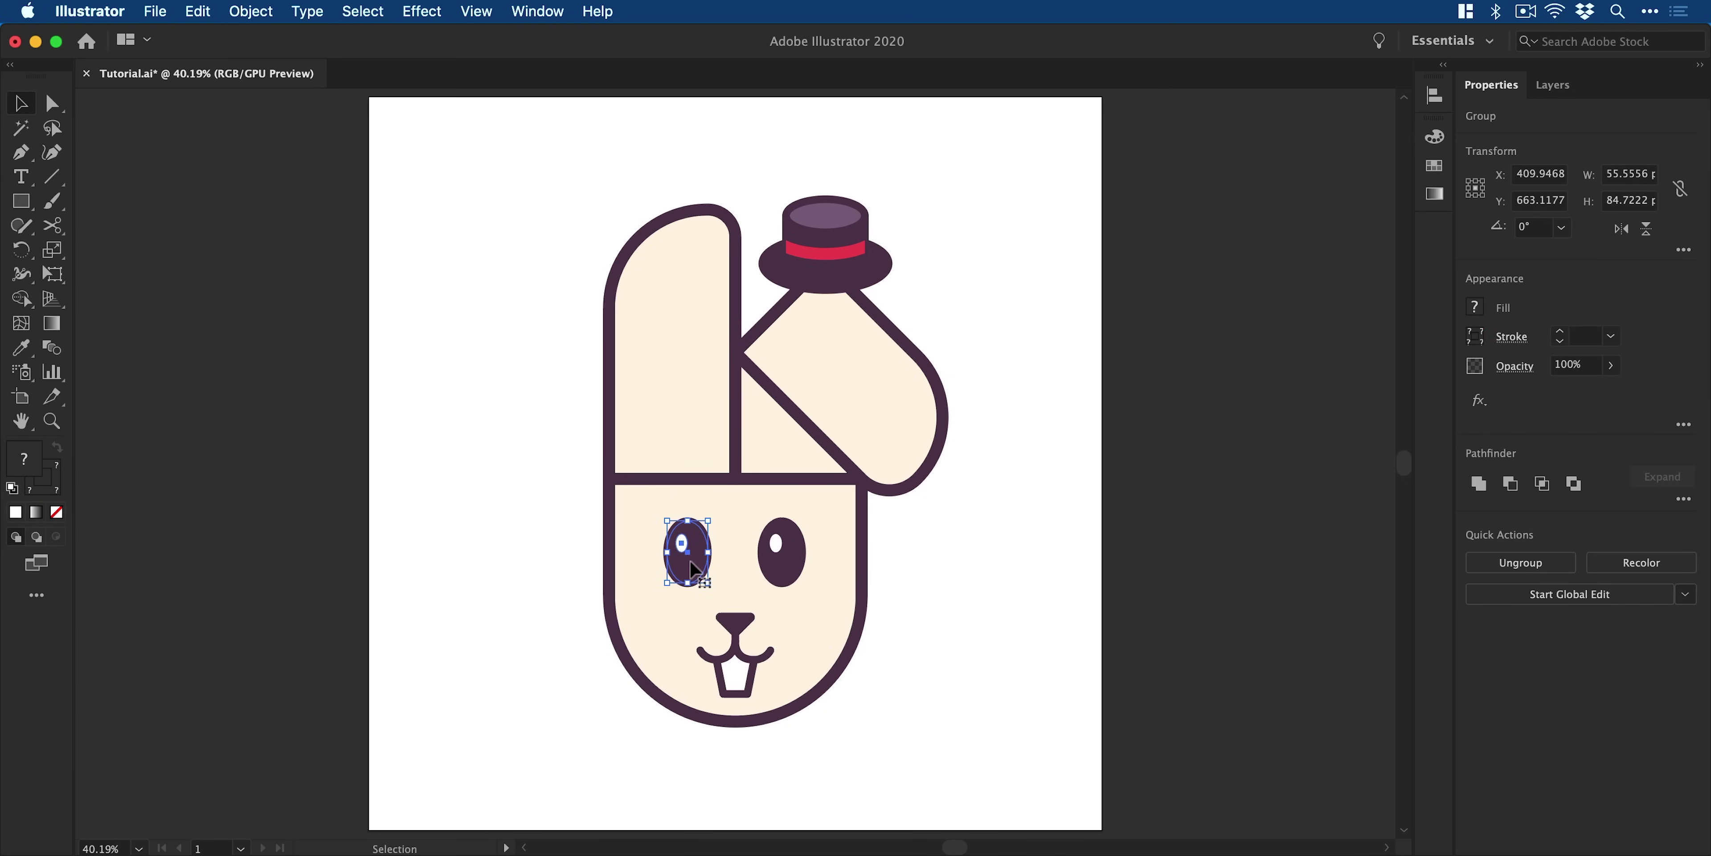
{"action": "left_click", "coordinate": [809, 657]}
Move the nose, mouth and teeth group slightly up the face and adjust the lower anchors of the teeth.
{"action": "left_click", "coordinate": [744, 673]}
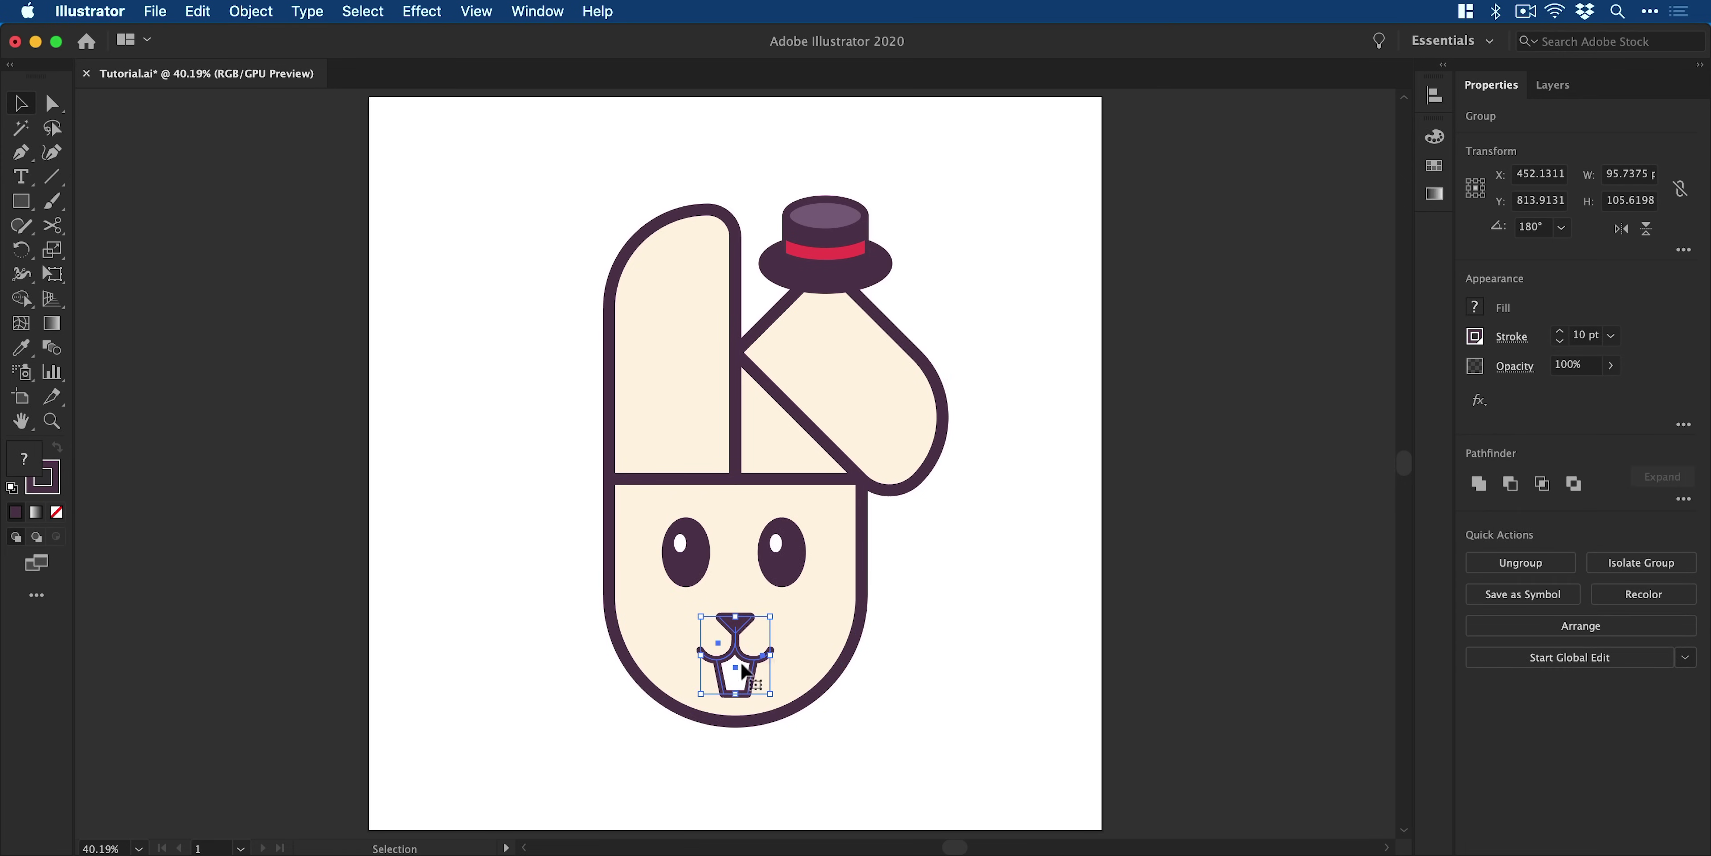
{"action": "left_click_drag", "start_coordinate": [739, 639], "coordinate": [739, 640]}
{"action": "key", "text": "a"}
{"action": "left_click", "coordinate": [749, 678]}
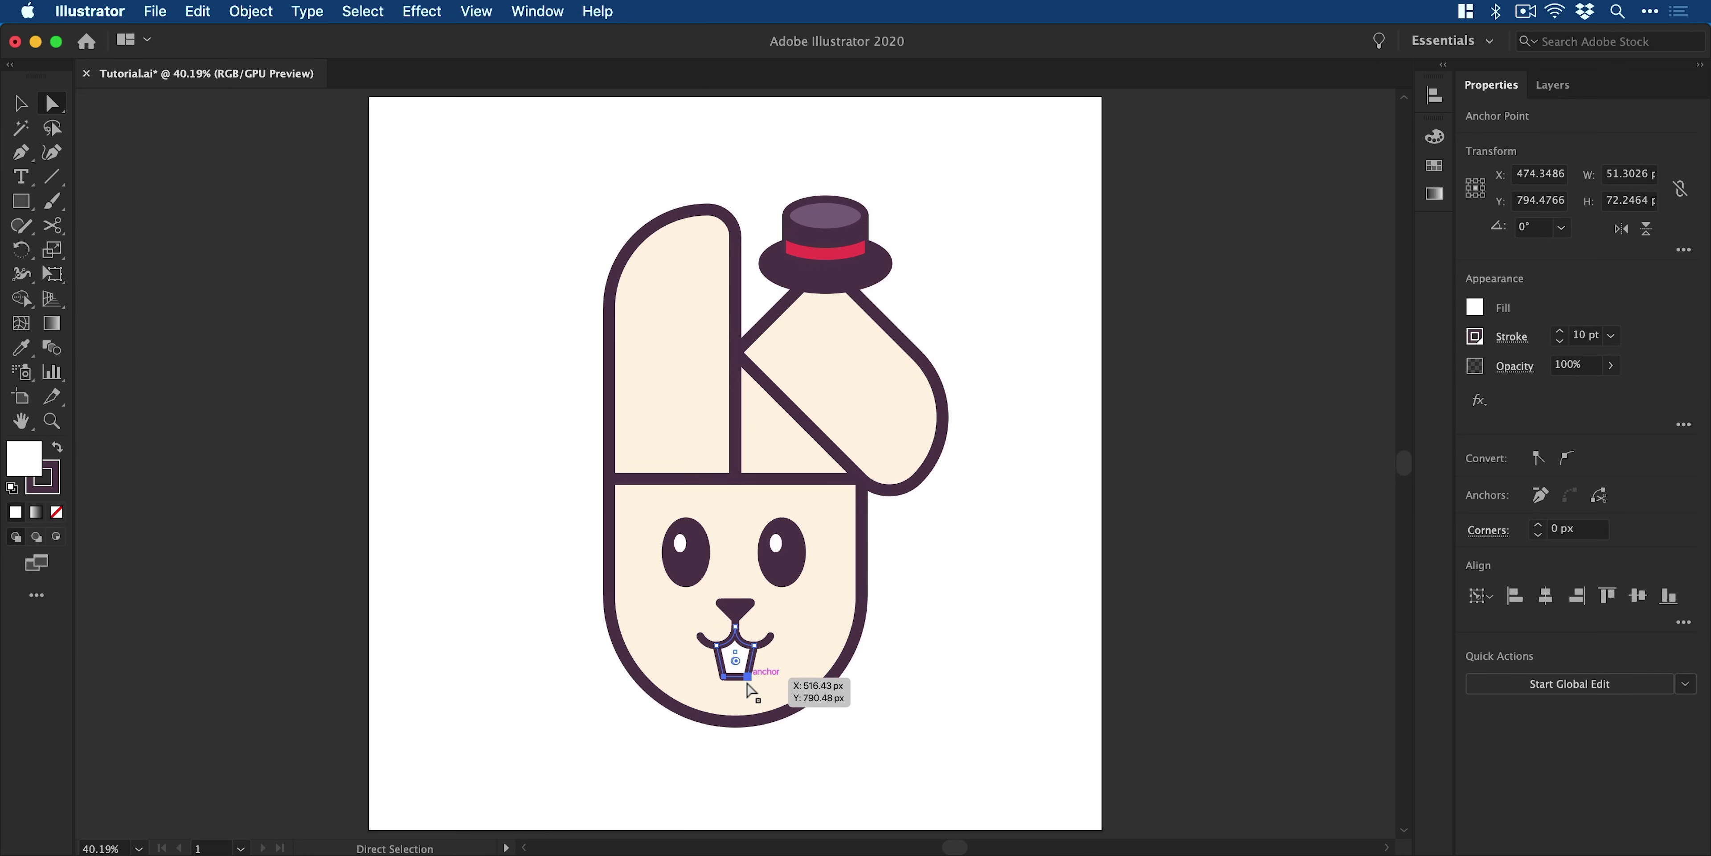
{"action": "key", "text": "v"}
{"action": "left_click", "coordinate": [954, 572]}
Draw a closed triangular shadow shape with the Pen tool beneath the folded ear's diagonal edge, narrowing to the corner at the head.
{"action": "key", "text": "z"}
{"action": "left_click_drag", "start_coordinate": [751, 380], "coordinate": [1069, 609]}
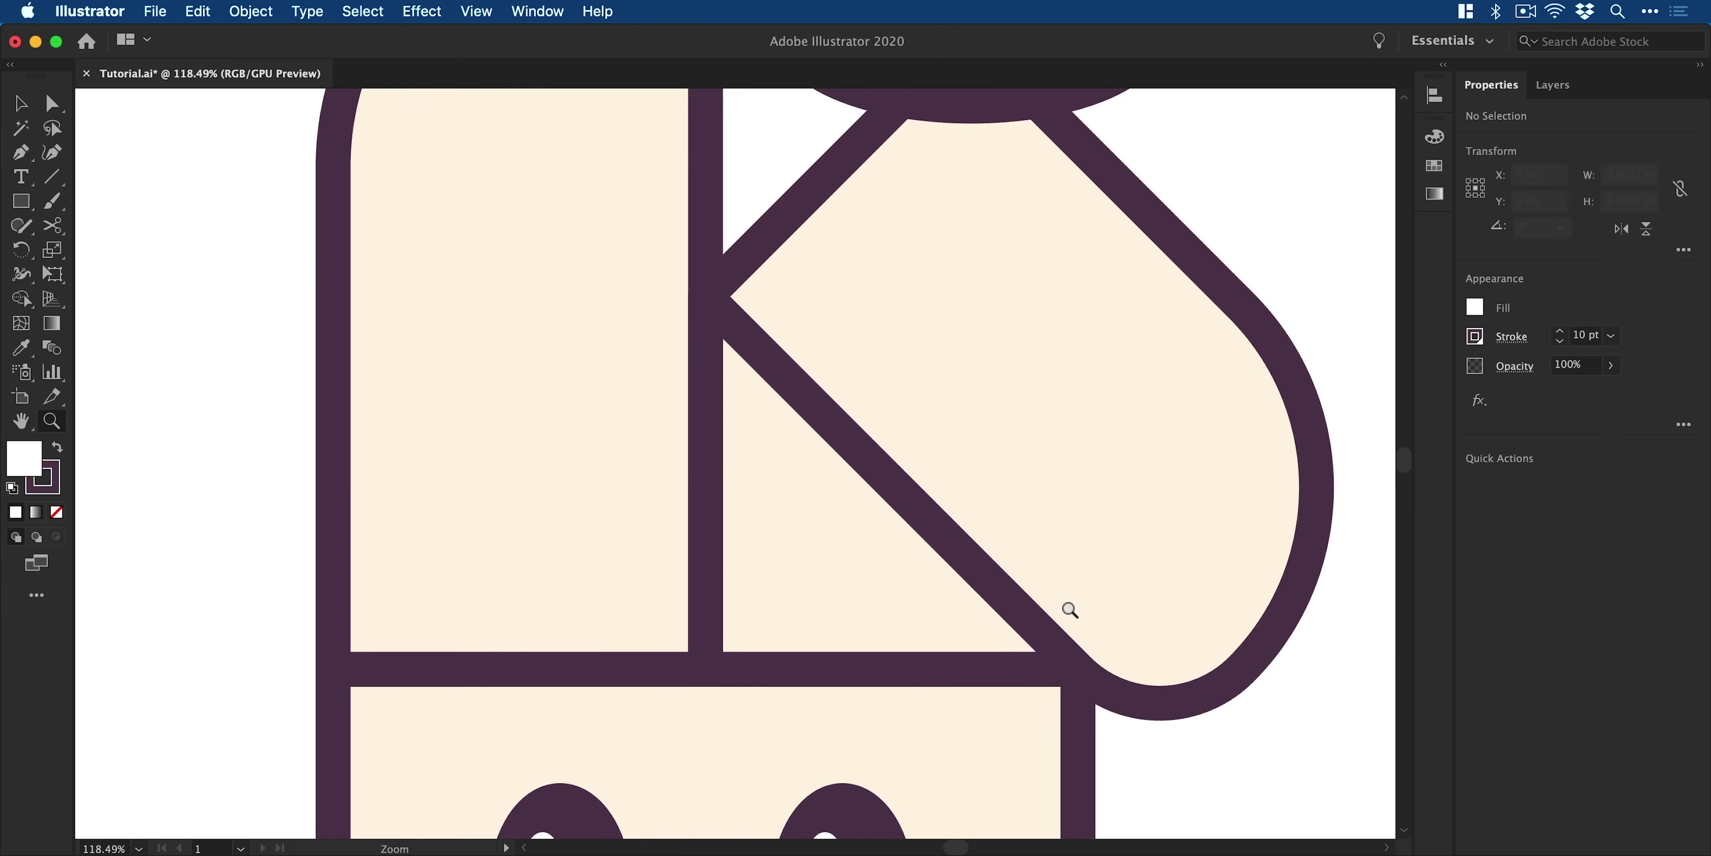
{"action": "key", "text": "p"}
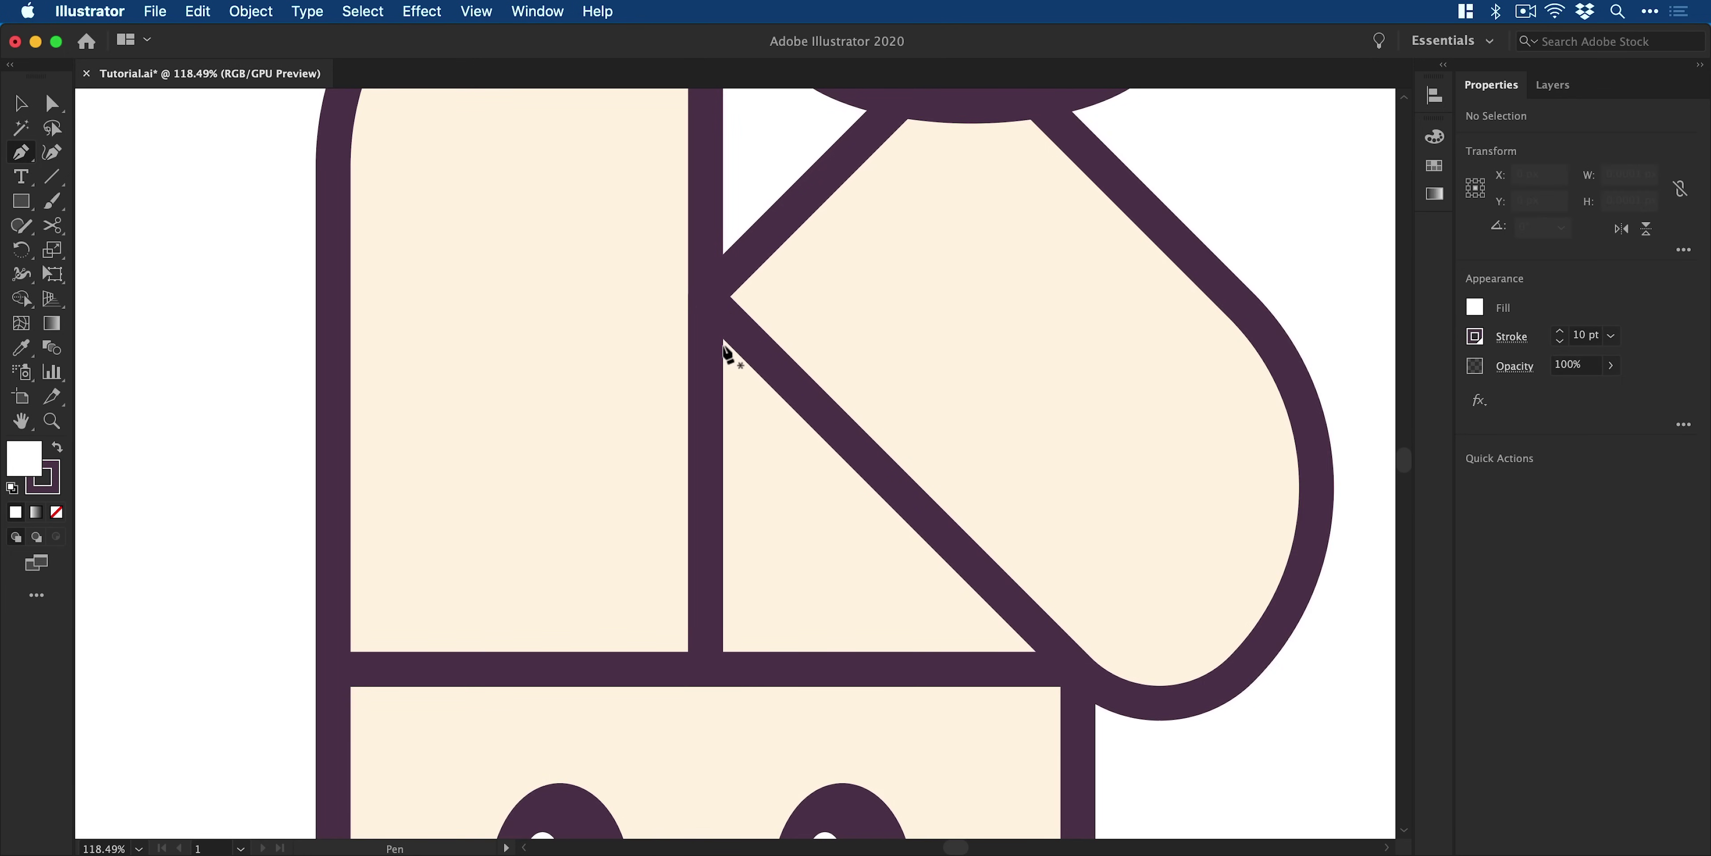
{"action": "left_click", "coordinate": [723, 337]}
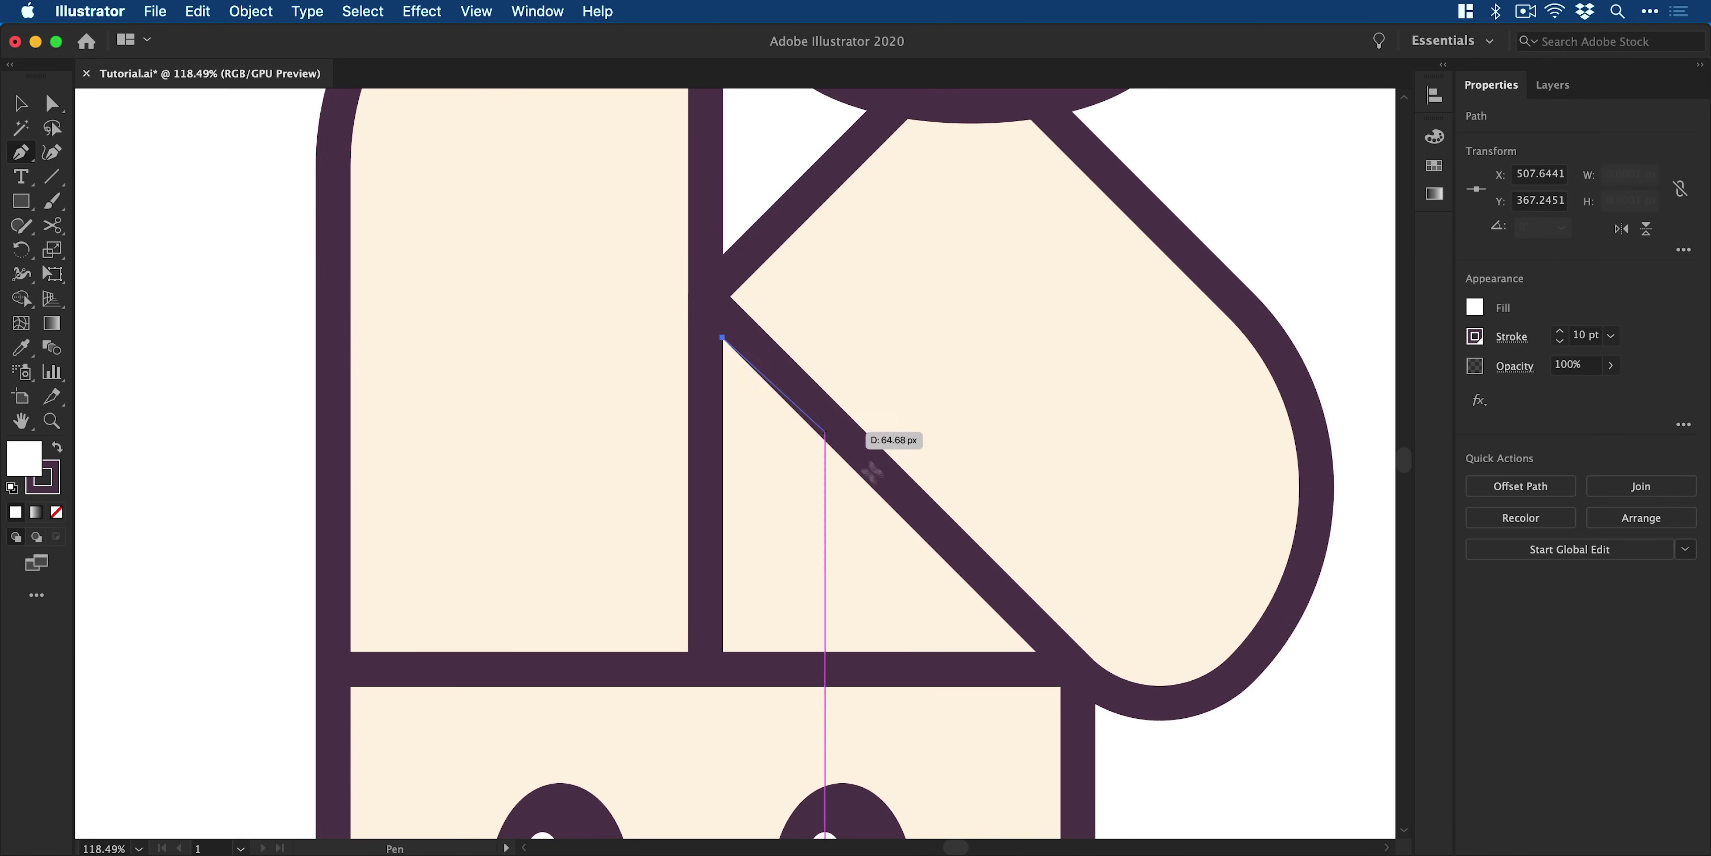
{"action": "left_click", "coordinate": [1037, 653]}
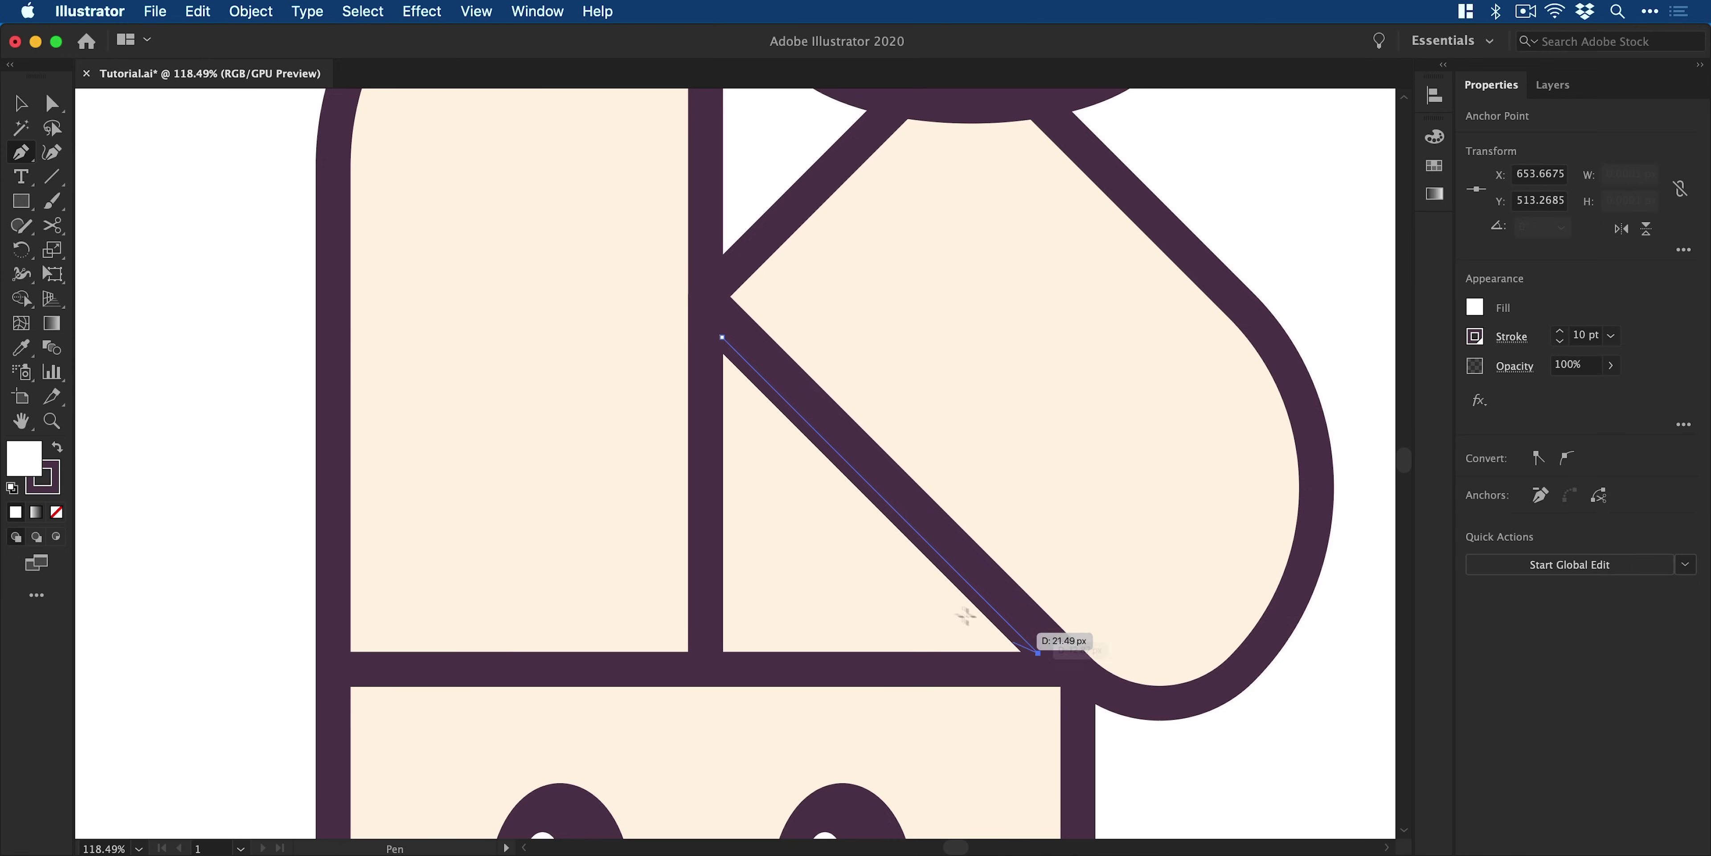
{"action": "left_click", "coordinate": [722, 465]}
{"action": "left_click", "coordinate": [722, 337]}
{"action": "key", "text": "v"}
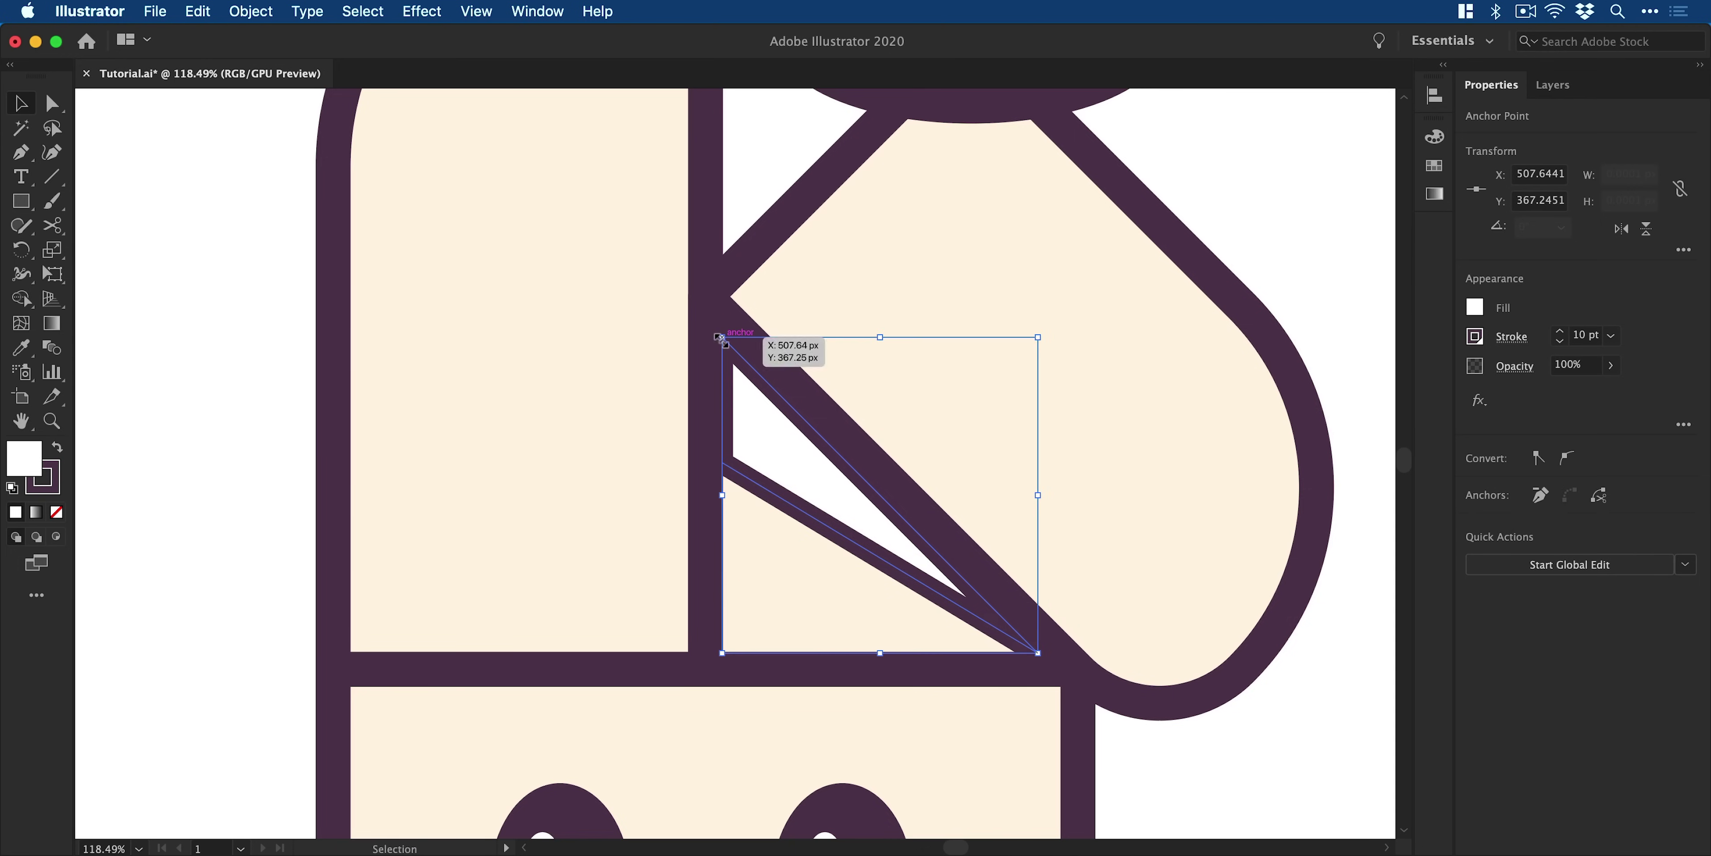
Remove the shadow triangle's stroke and fill it with a darker beige based on the cream swatch.
{"action": "left_click", "coordinate": [55, 476]}
{"action": "left_click", "coordinate": [56, 511]}
{"action": "left_click", "coordinate": [1442, 172]}
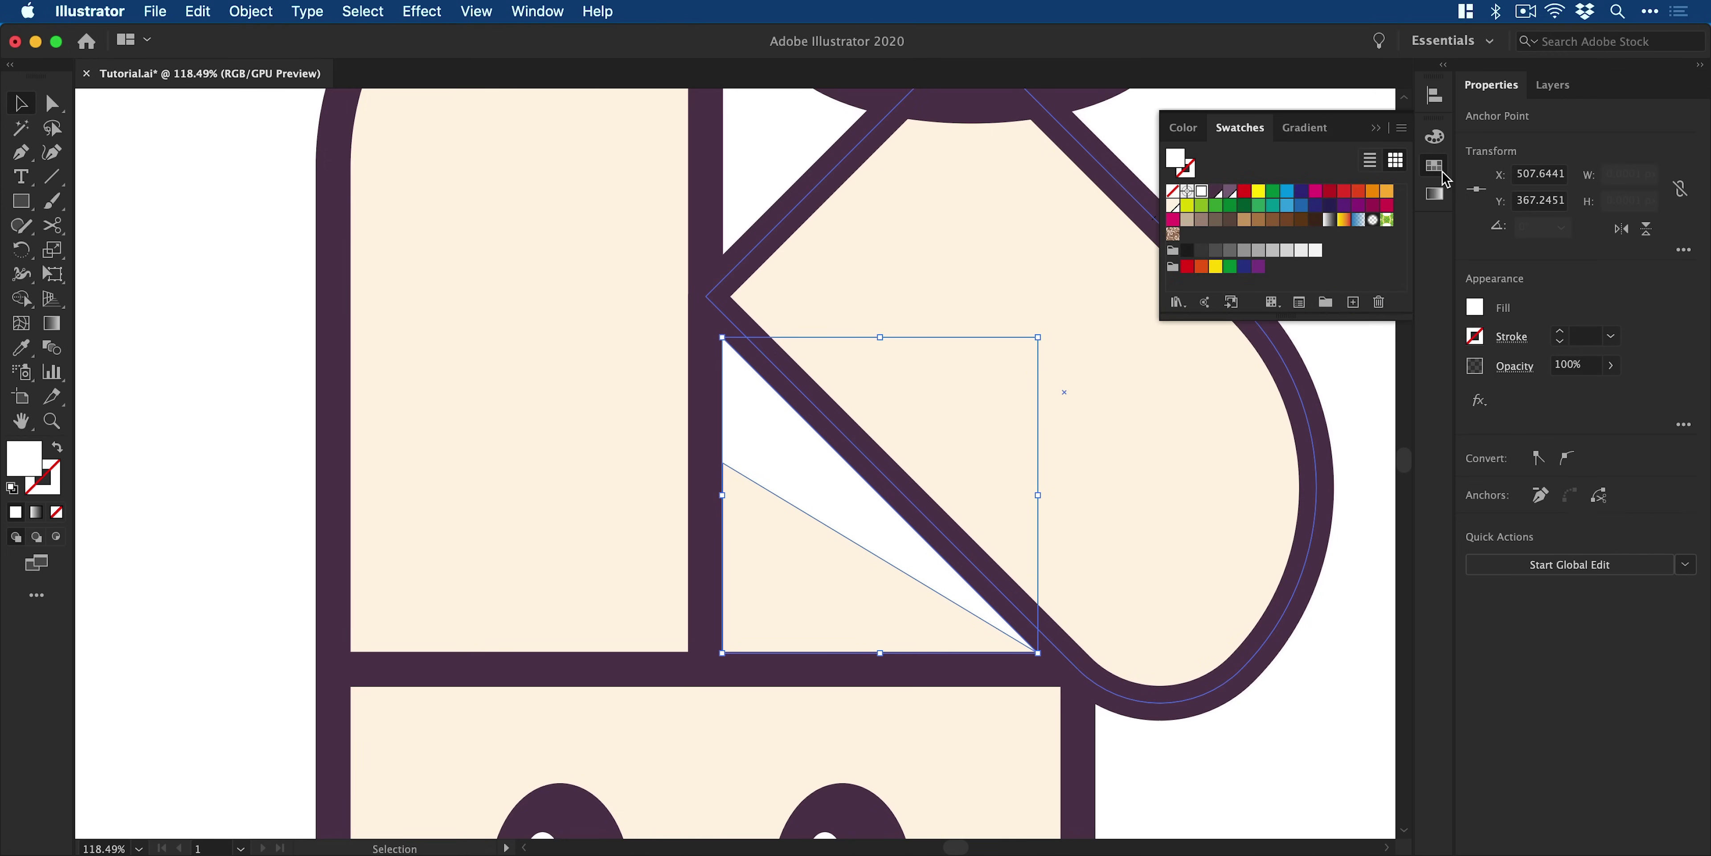
{"action": "left_click", "coordinate": [1172, 205]}
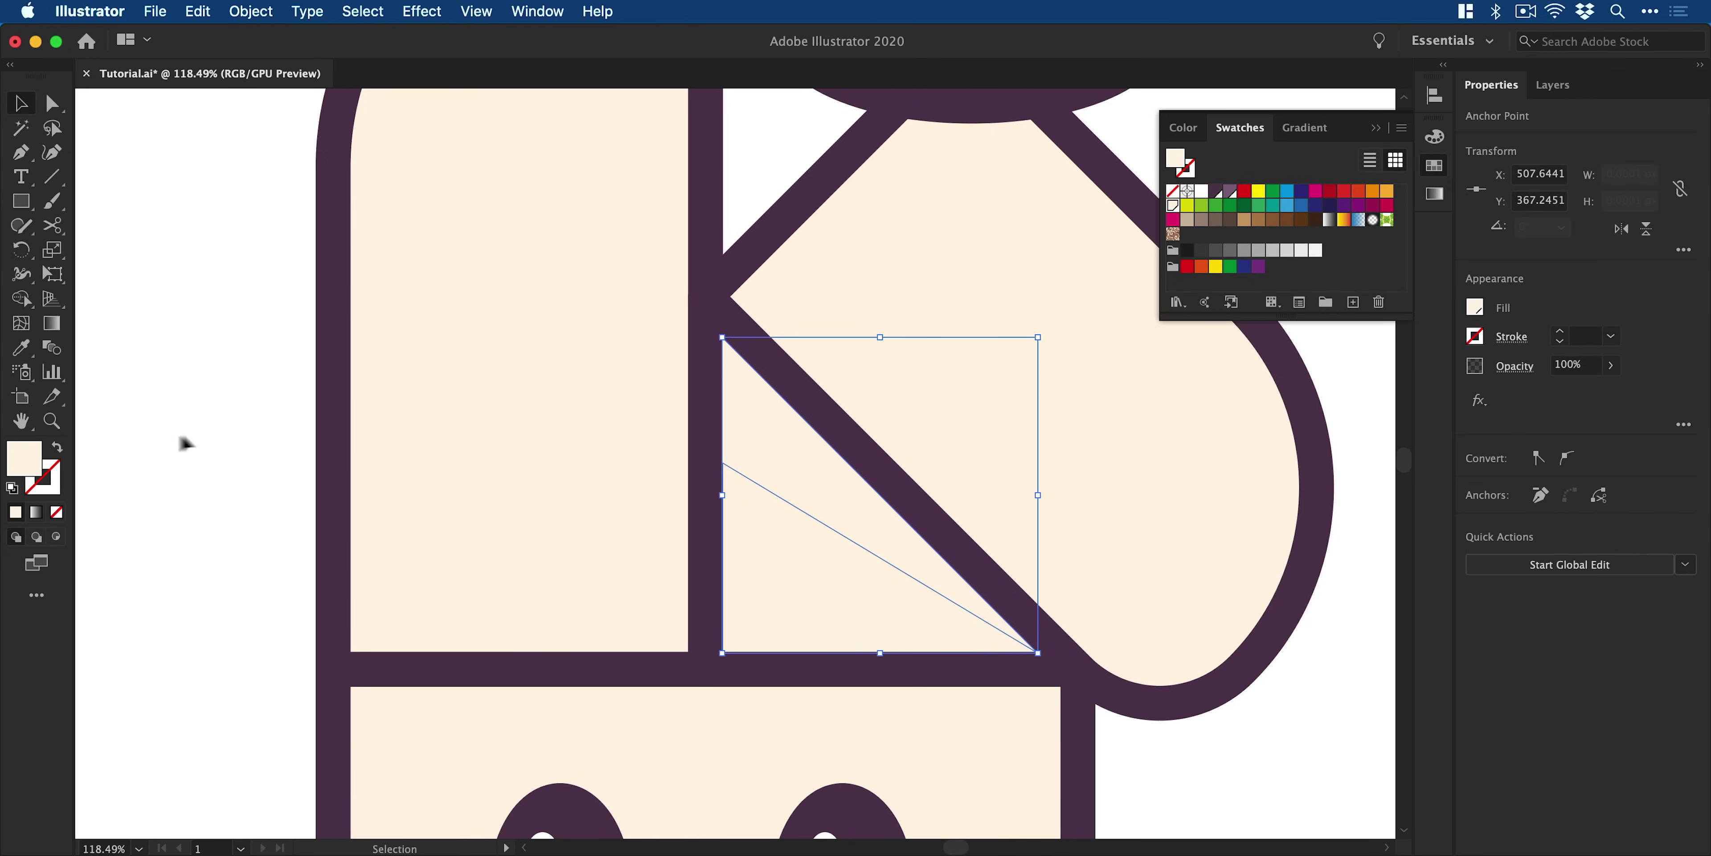
{"action": "double_click", "coordinate": [23, 464]}
{"action": "left_click_drag", "start_coordinate": [627, 332], "coordinate": [258, 174]}
{"action": "left_click", "coordinate": [211, 235]}
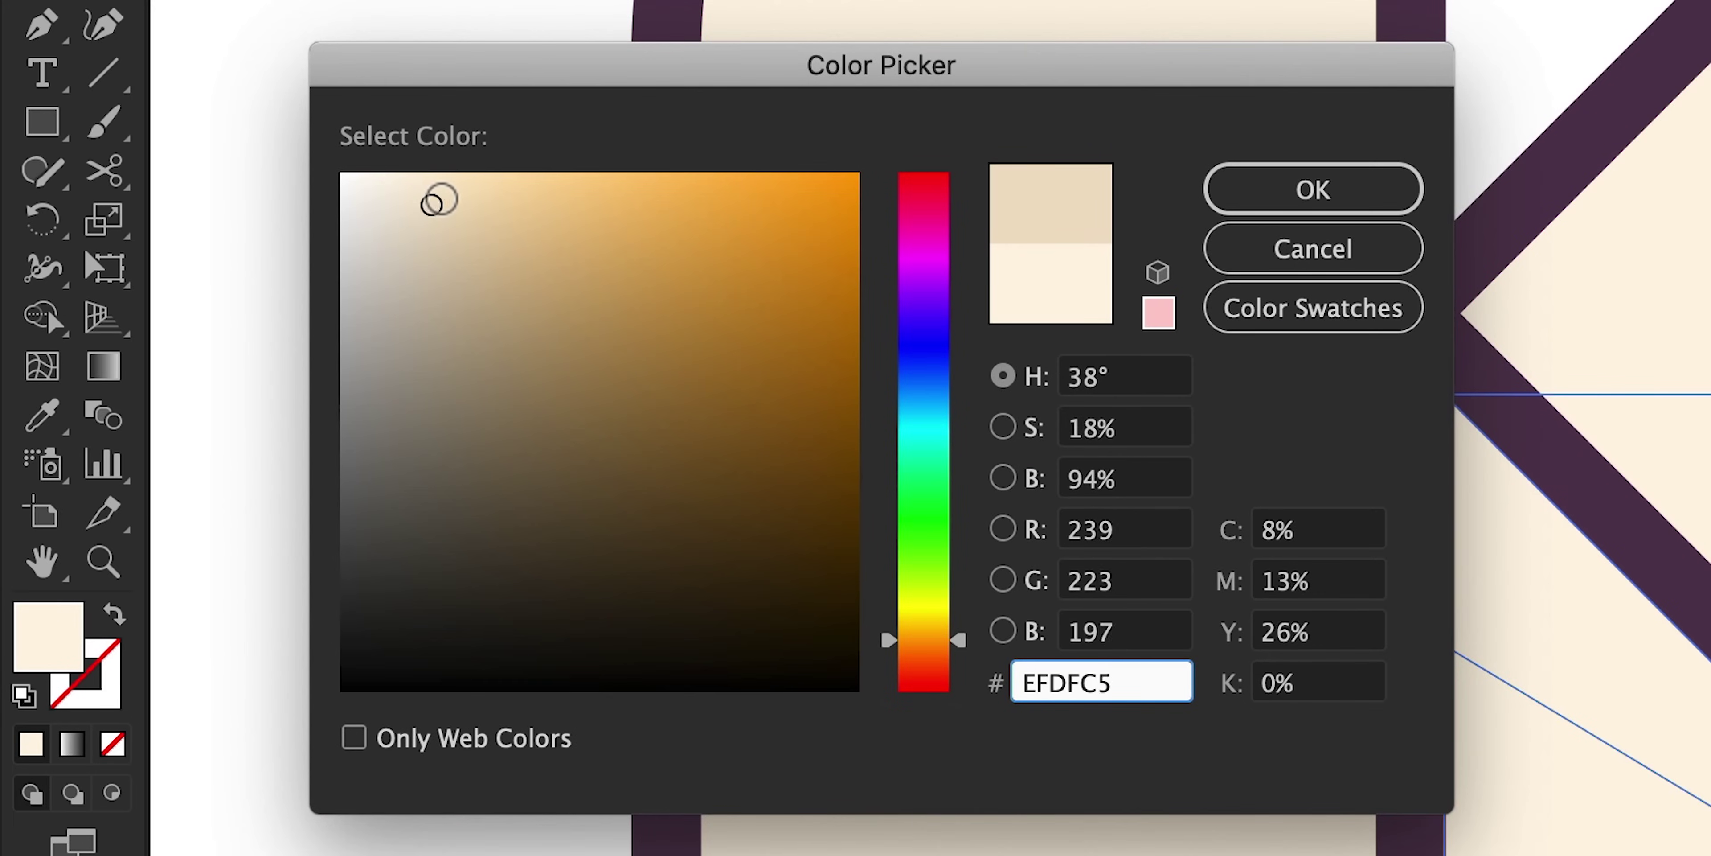
{"action": "left_click", "coordinate": [1273, 193]}
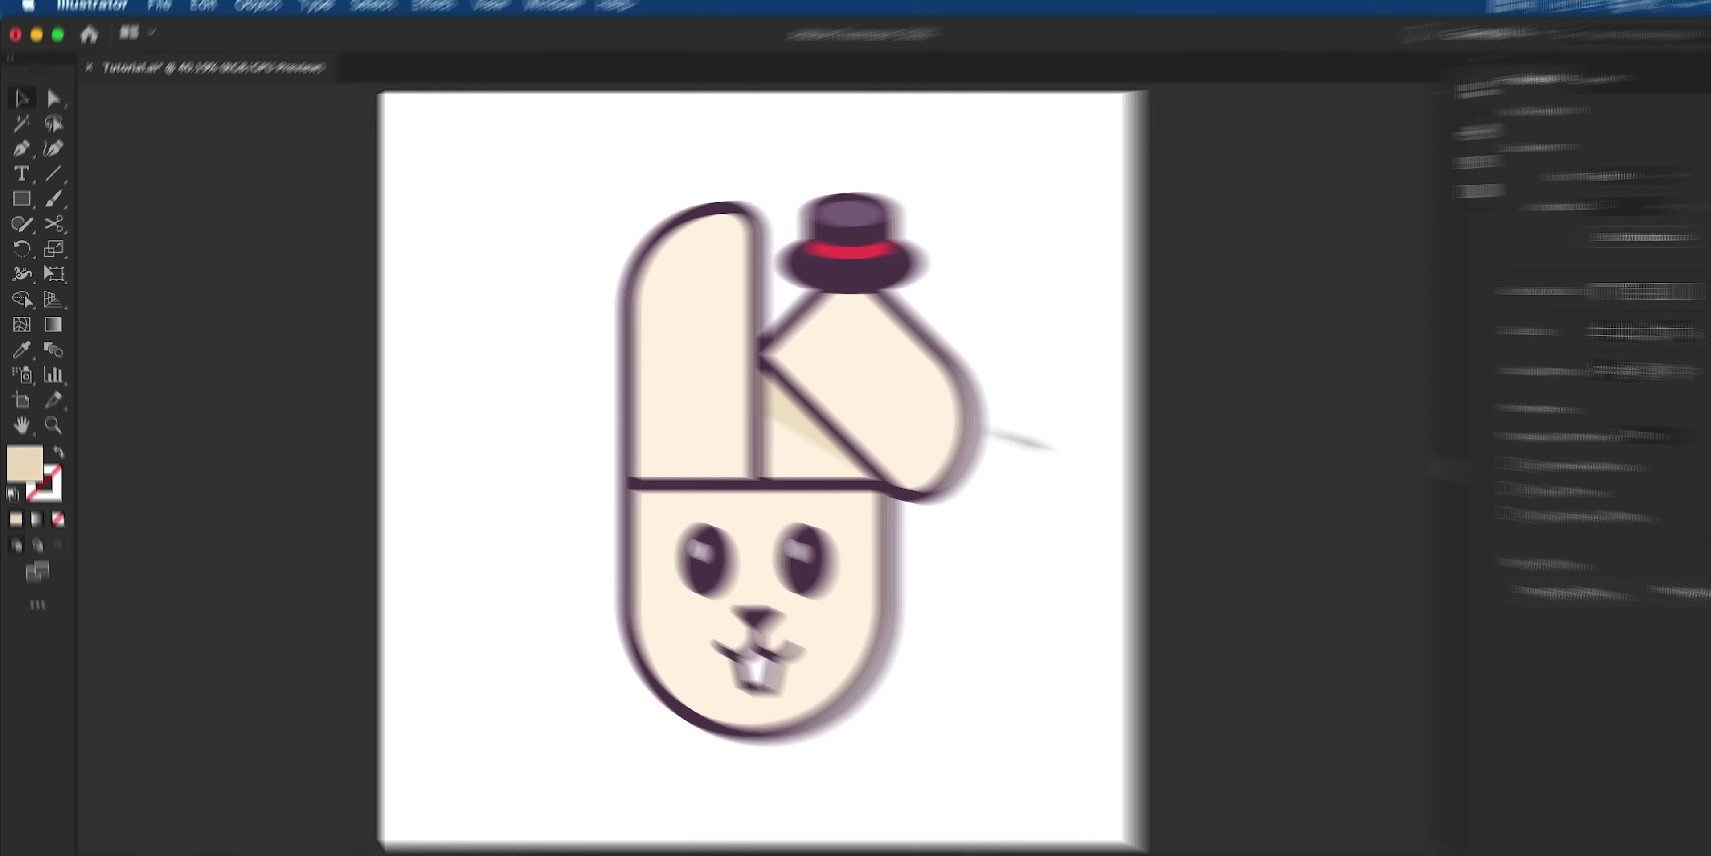
Draw a 1000 x 1000 px background rectangle covering the artboard and send it to the back.
{"action": "left_click", "coordinate": [26, 201]}
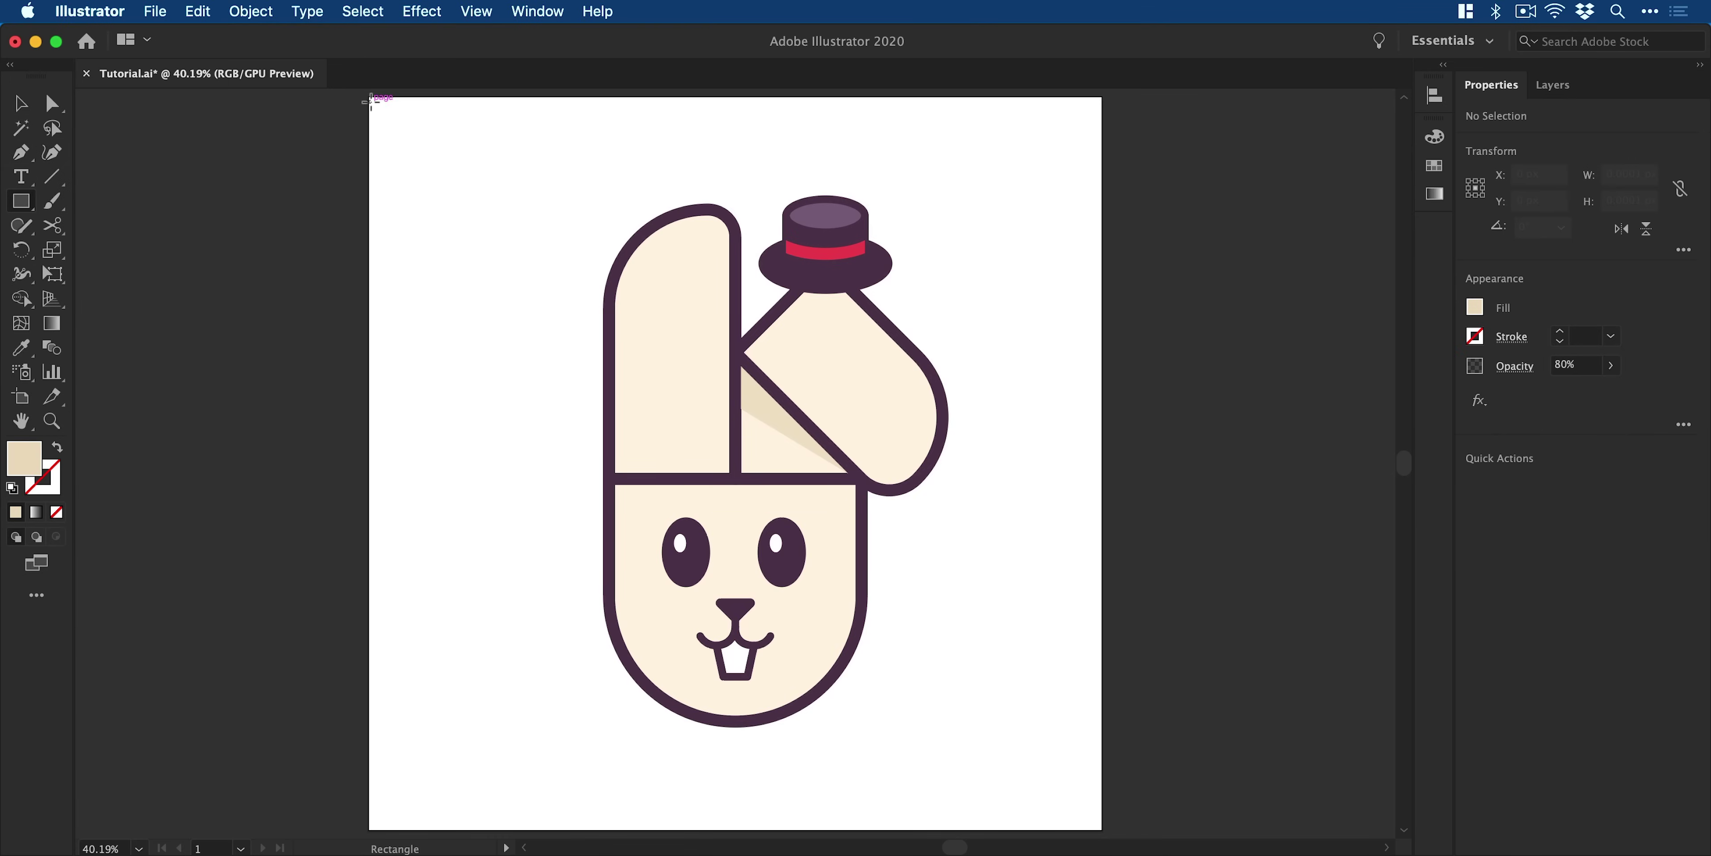
{"action": "left_click_drag", "start_coordinate": [369, 99], "coordinate": [1102, 823]}
{"action": "key", "text": "v"}
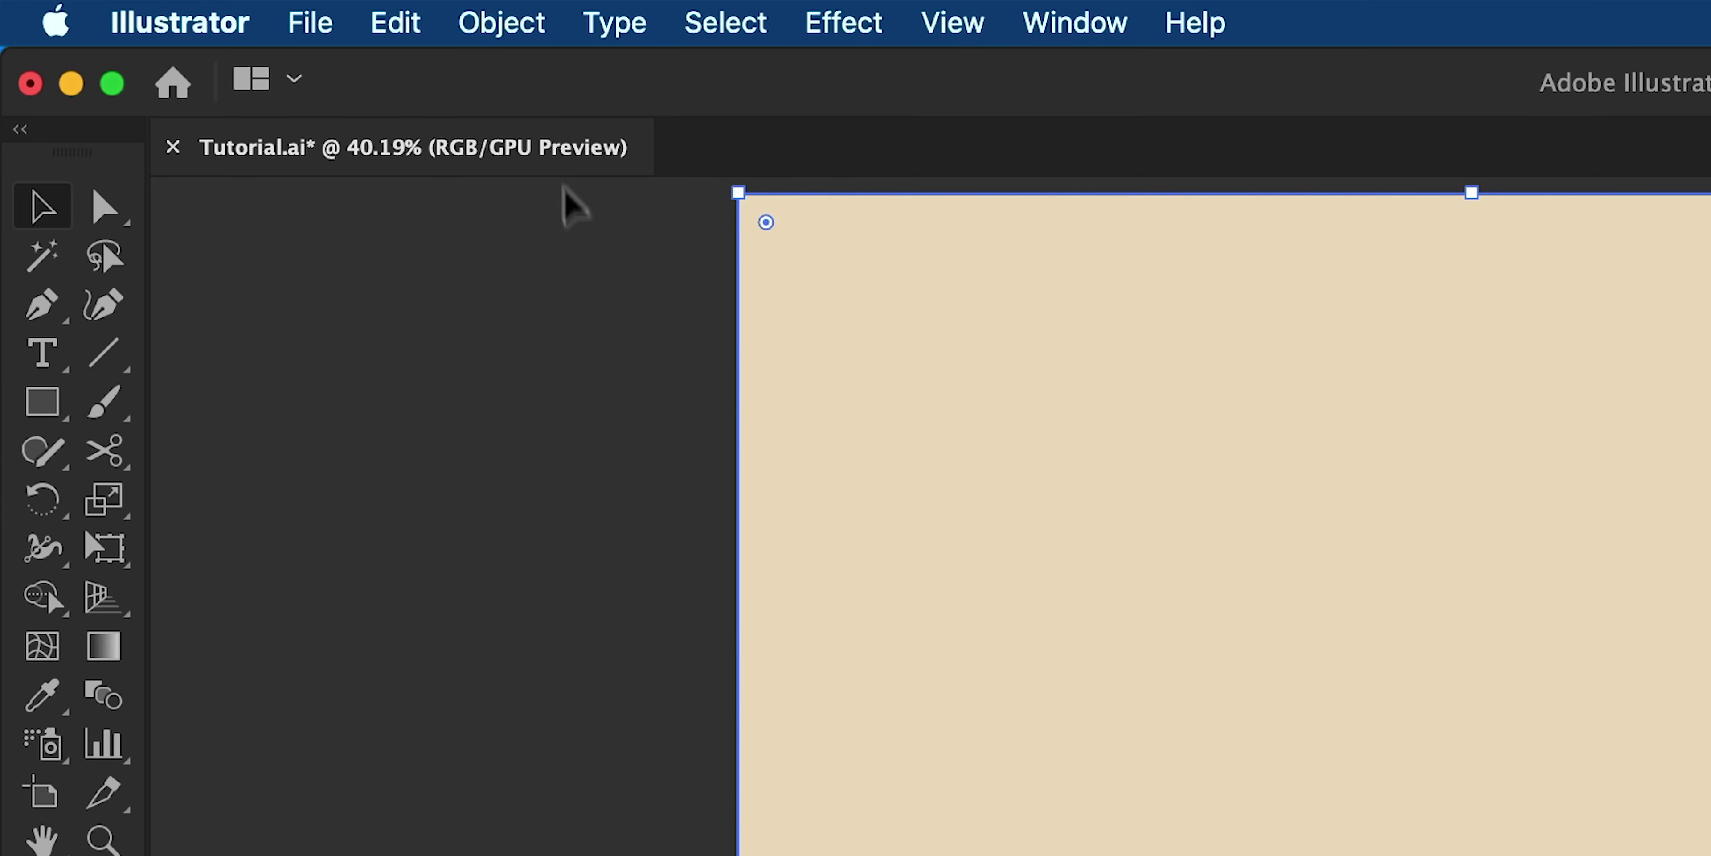
{"action": "left_click", "coordinate": [502, 22]}
{"action": "mouse_move", "coordinate": [535, 107]}
{"action": "left_click", "coordinate": [1000, 225]}
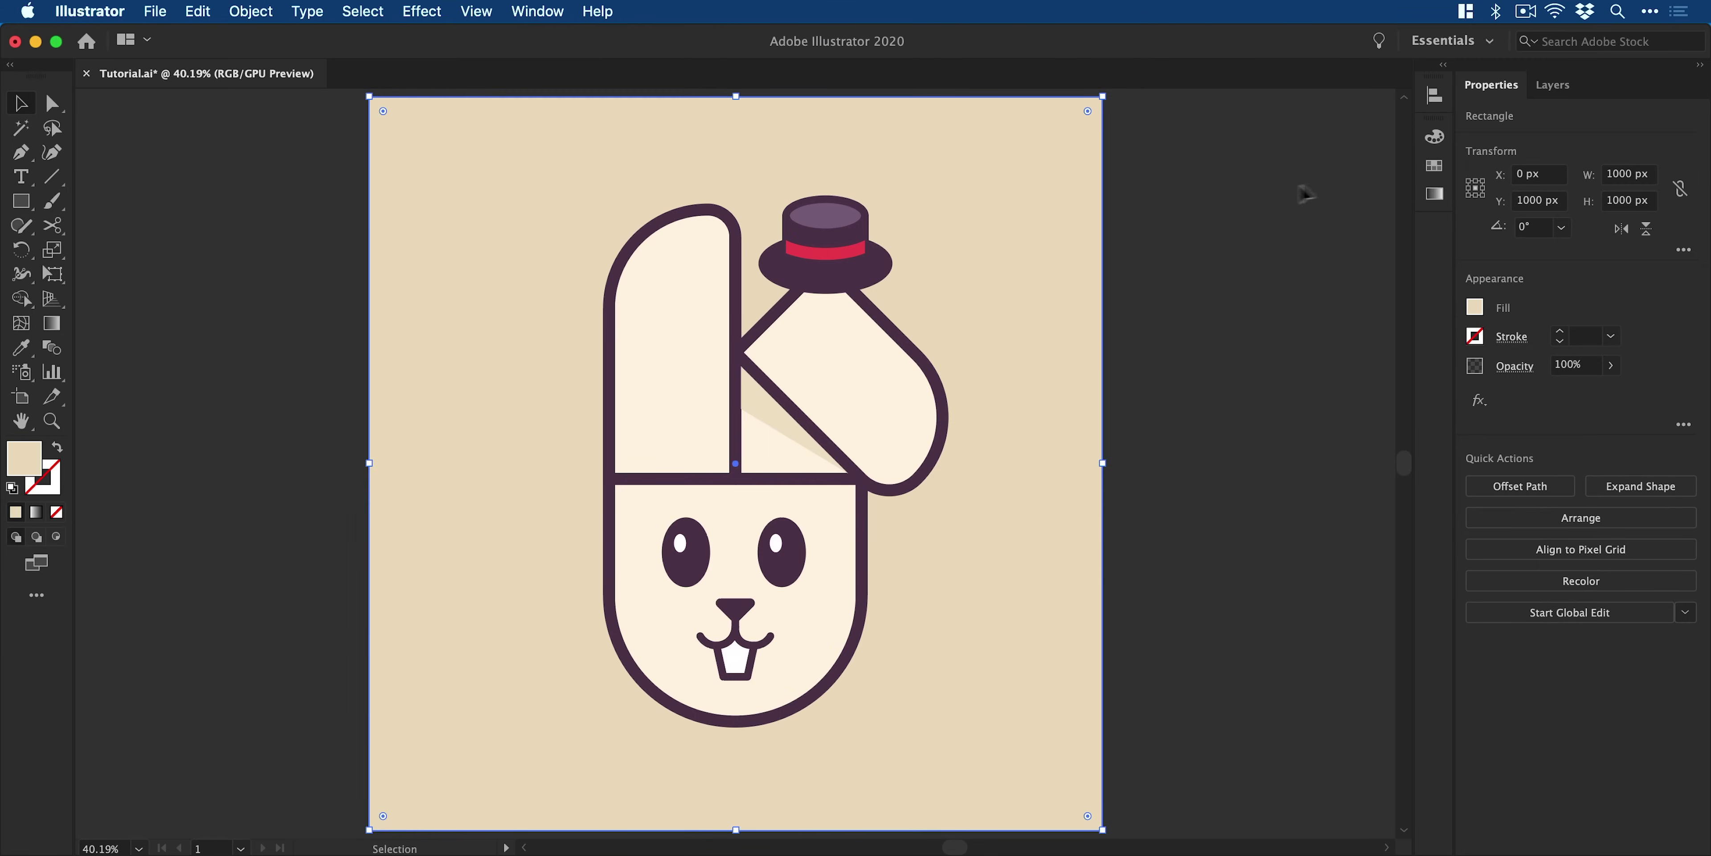
Fill the background rectangle with the cream swatch and adjust its colour to a slightly paler cream.
{"action": "left_click", "coordinate": [1434, 170]}
{"action": "left_click", "coordinate": [1175, 206]}
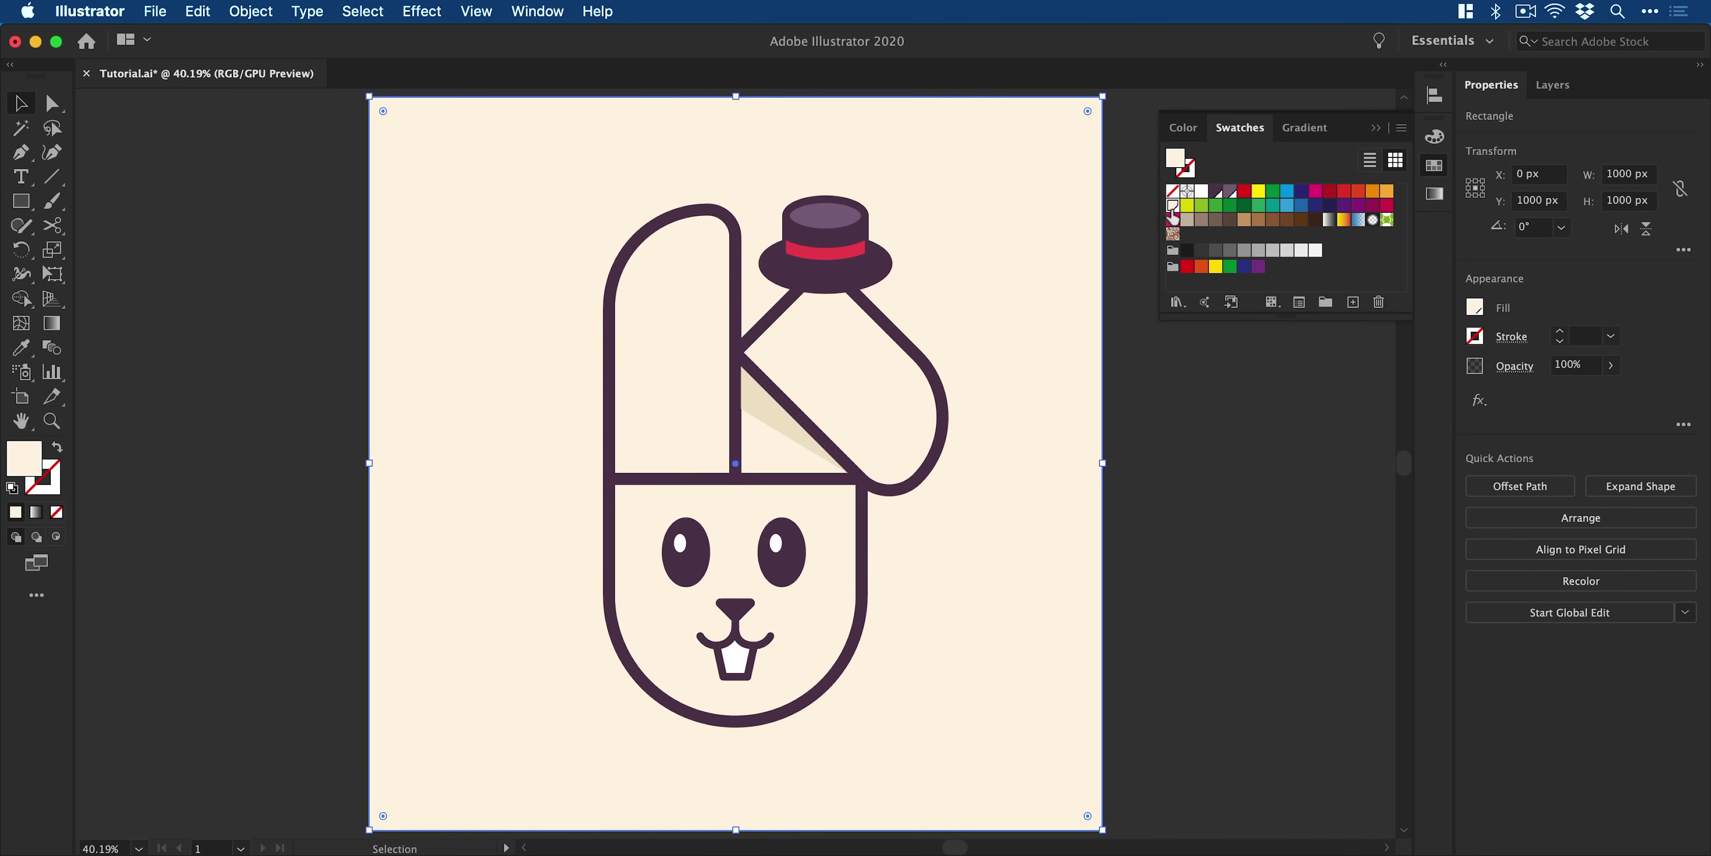
{"action": "left_click_drag", "start_coordinate": [1237, 193], "coordinate": [1239, 199]}
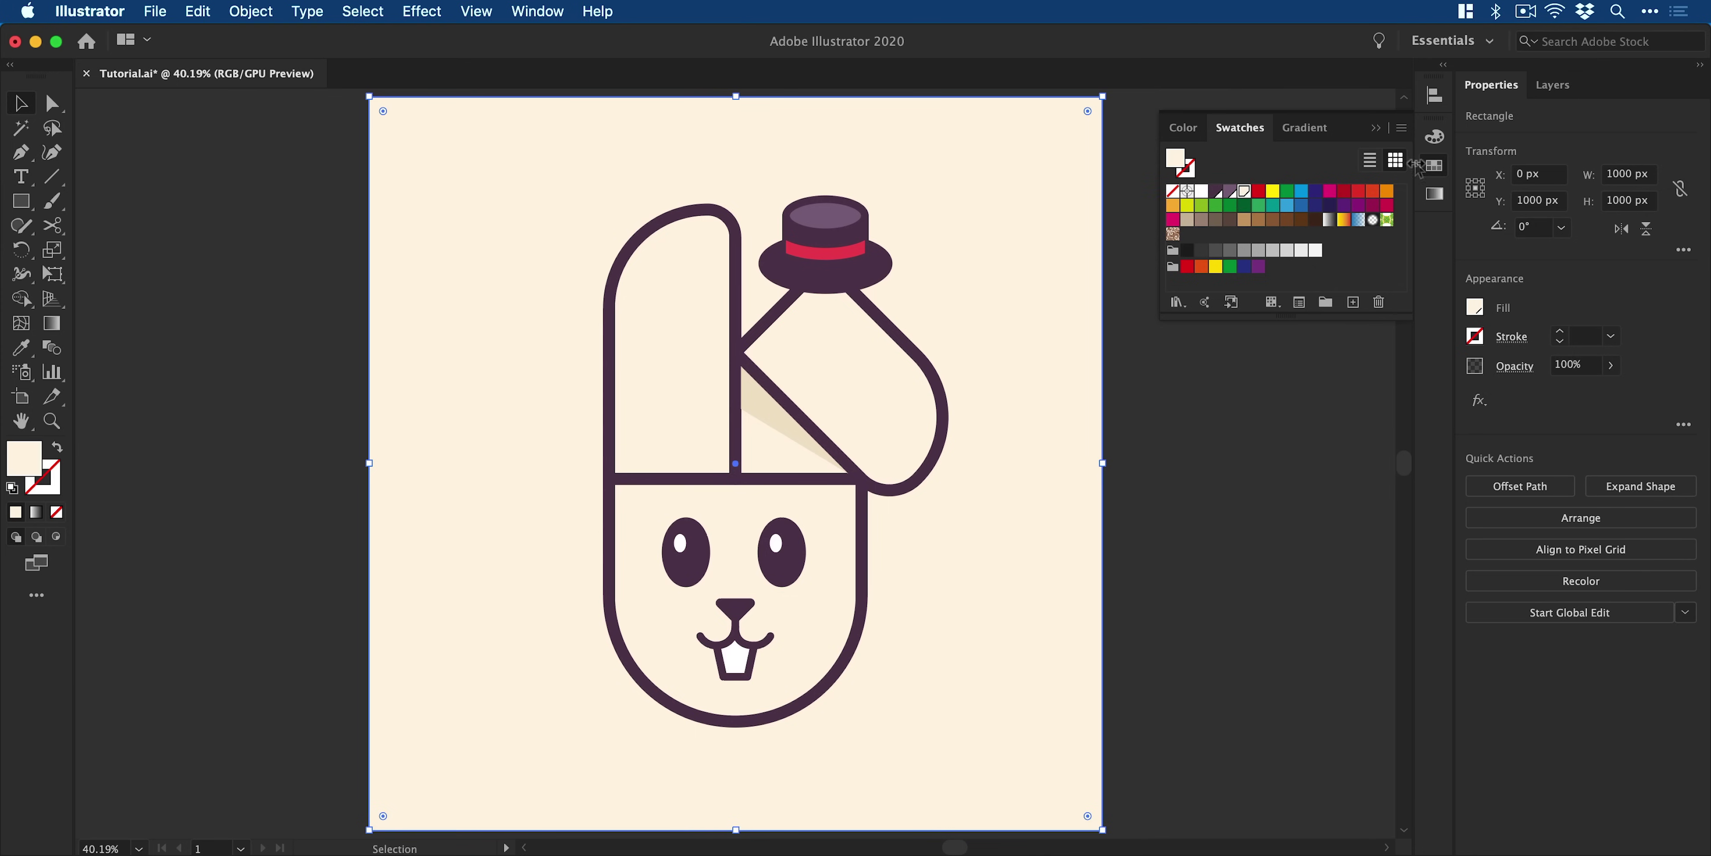
{"action": "double_click", "coordinate": [25, 458]}
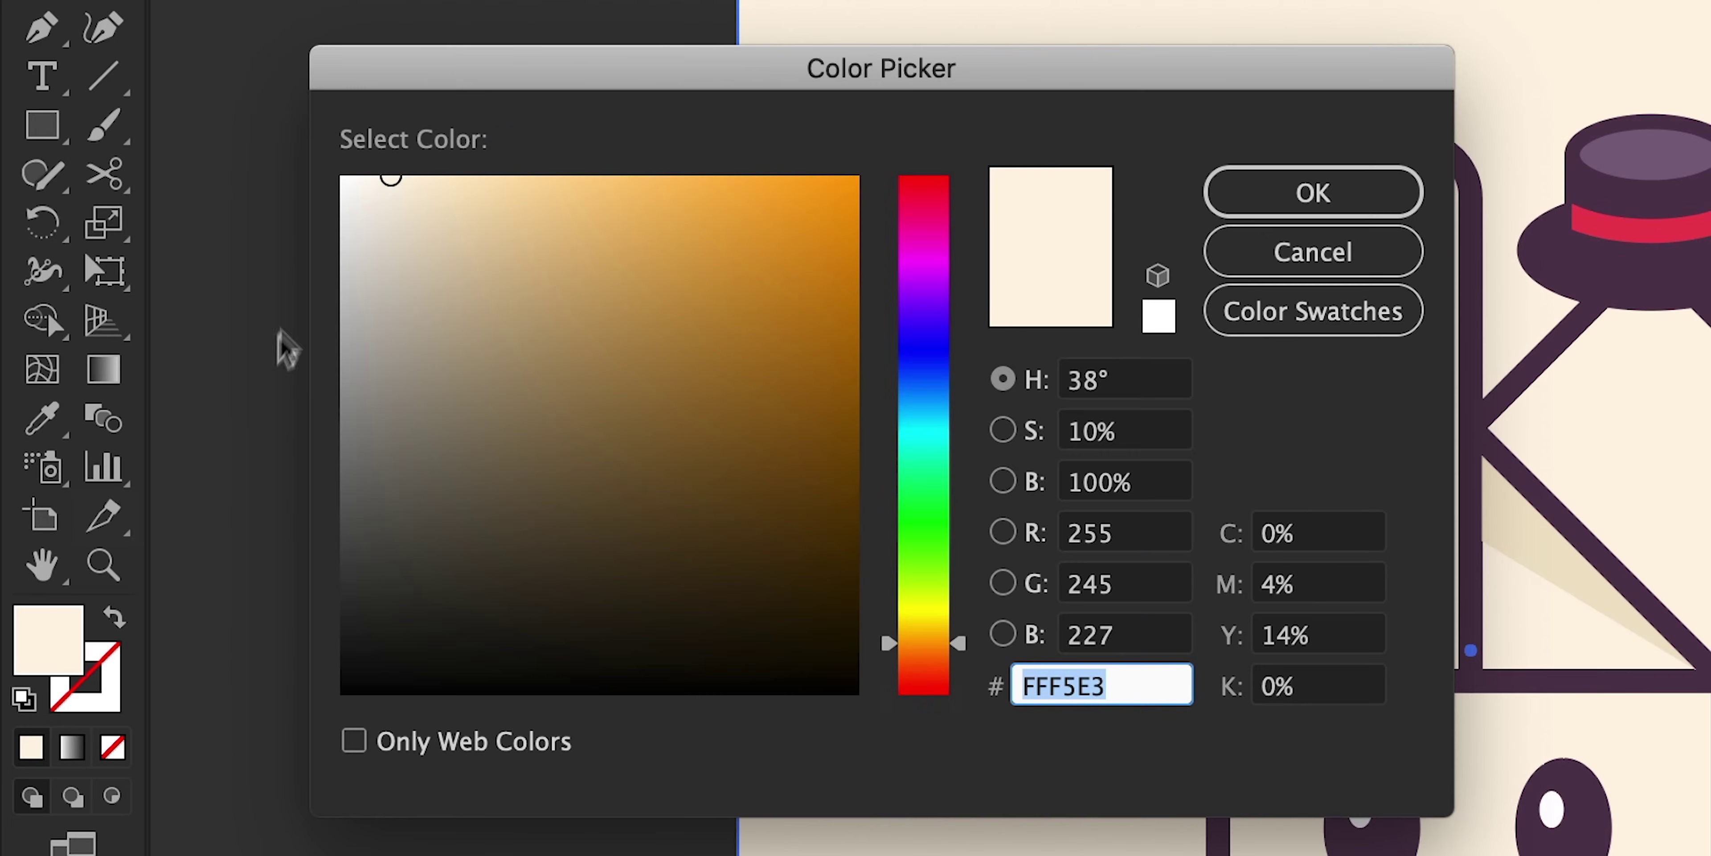
{"action": "left_click_drag", "start_coordinate": [391, 177], "coordinate": [380, 146]}
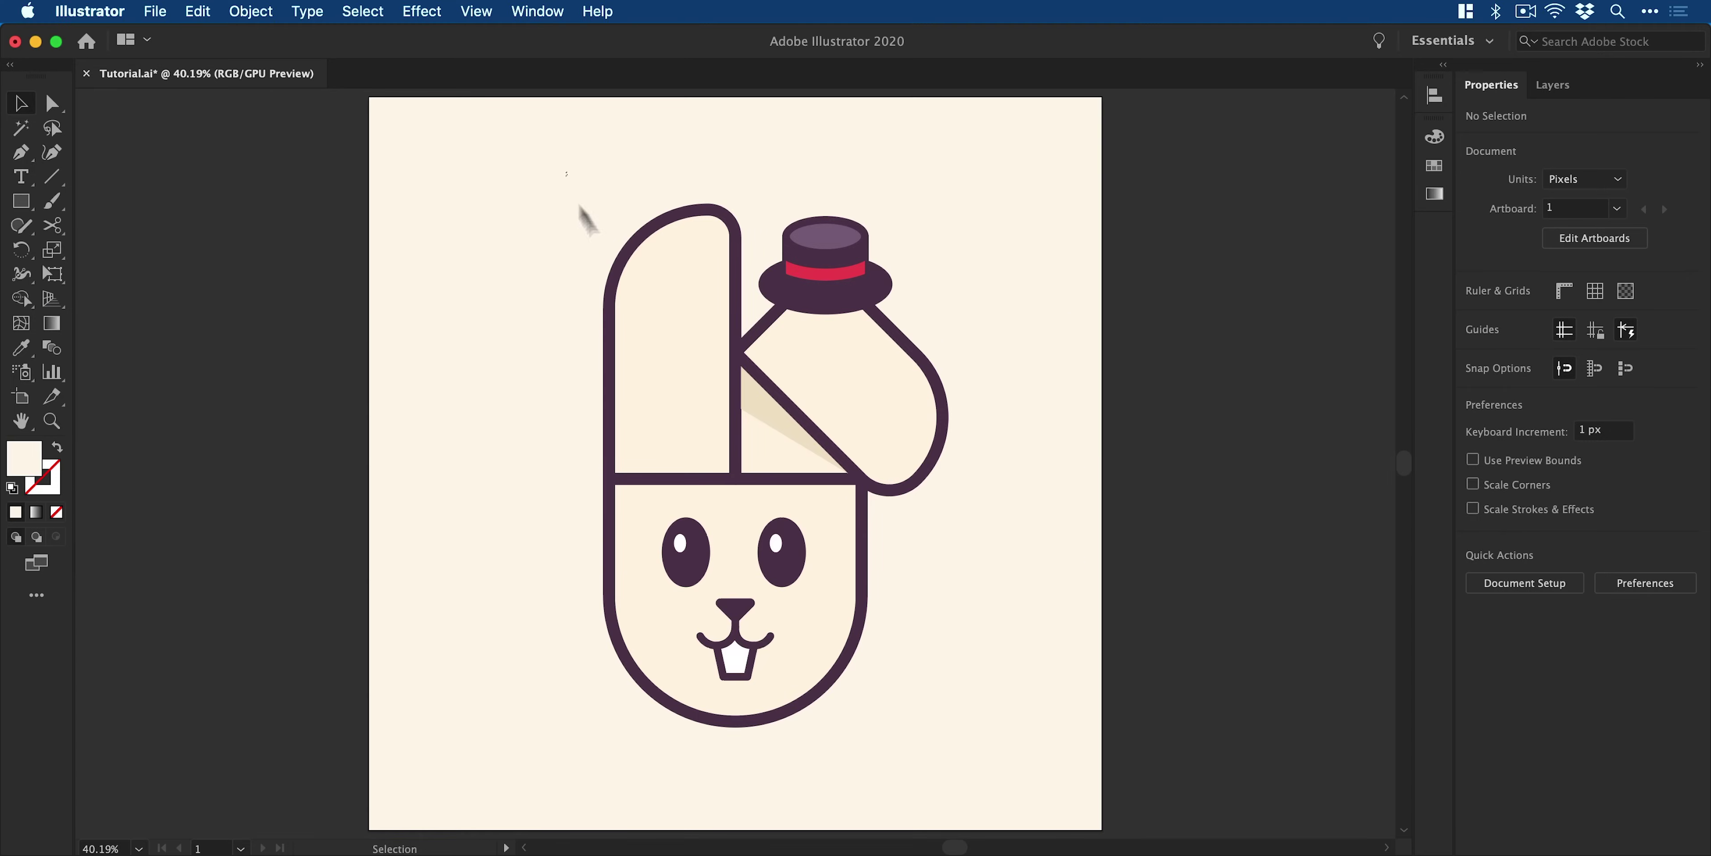
Select all the rabbit and hat artwork and expand its fills and strokes.
{"action": "left_click_drag", "start_coordinate": [565, 173], "coordinate": [1019, 780]}
{"action": "left_click", "coordinate": [243, 7]}
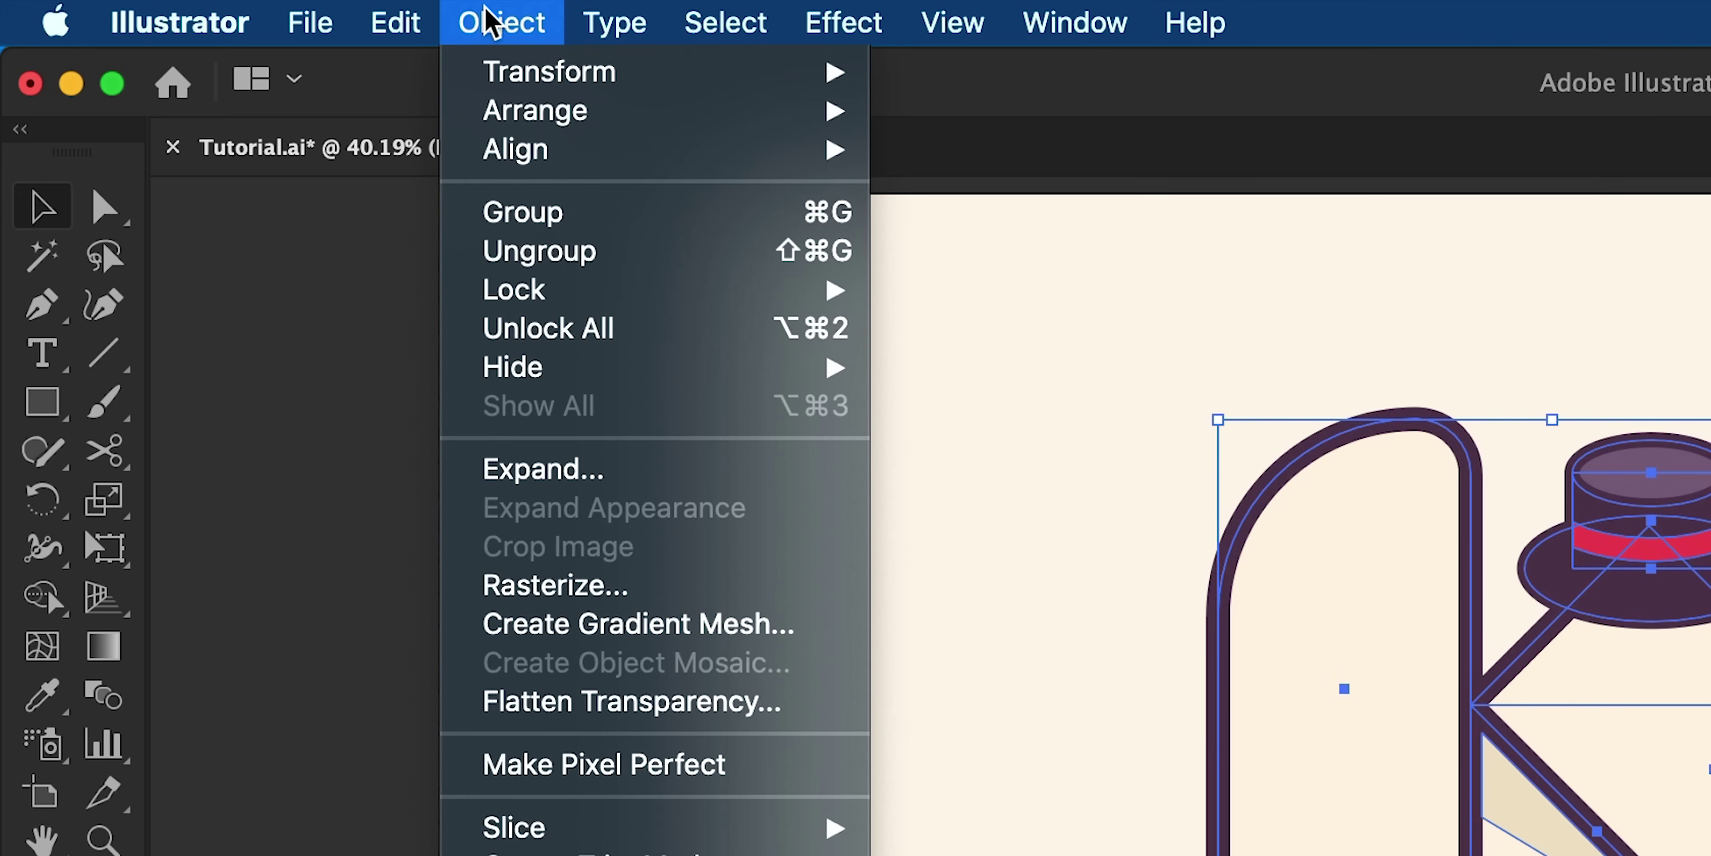
{"action": "left_click", "coordinate": [578, 470]}
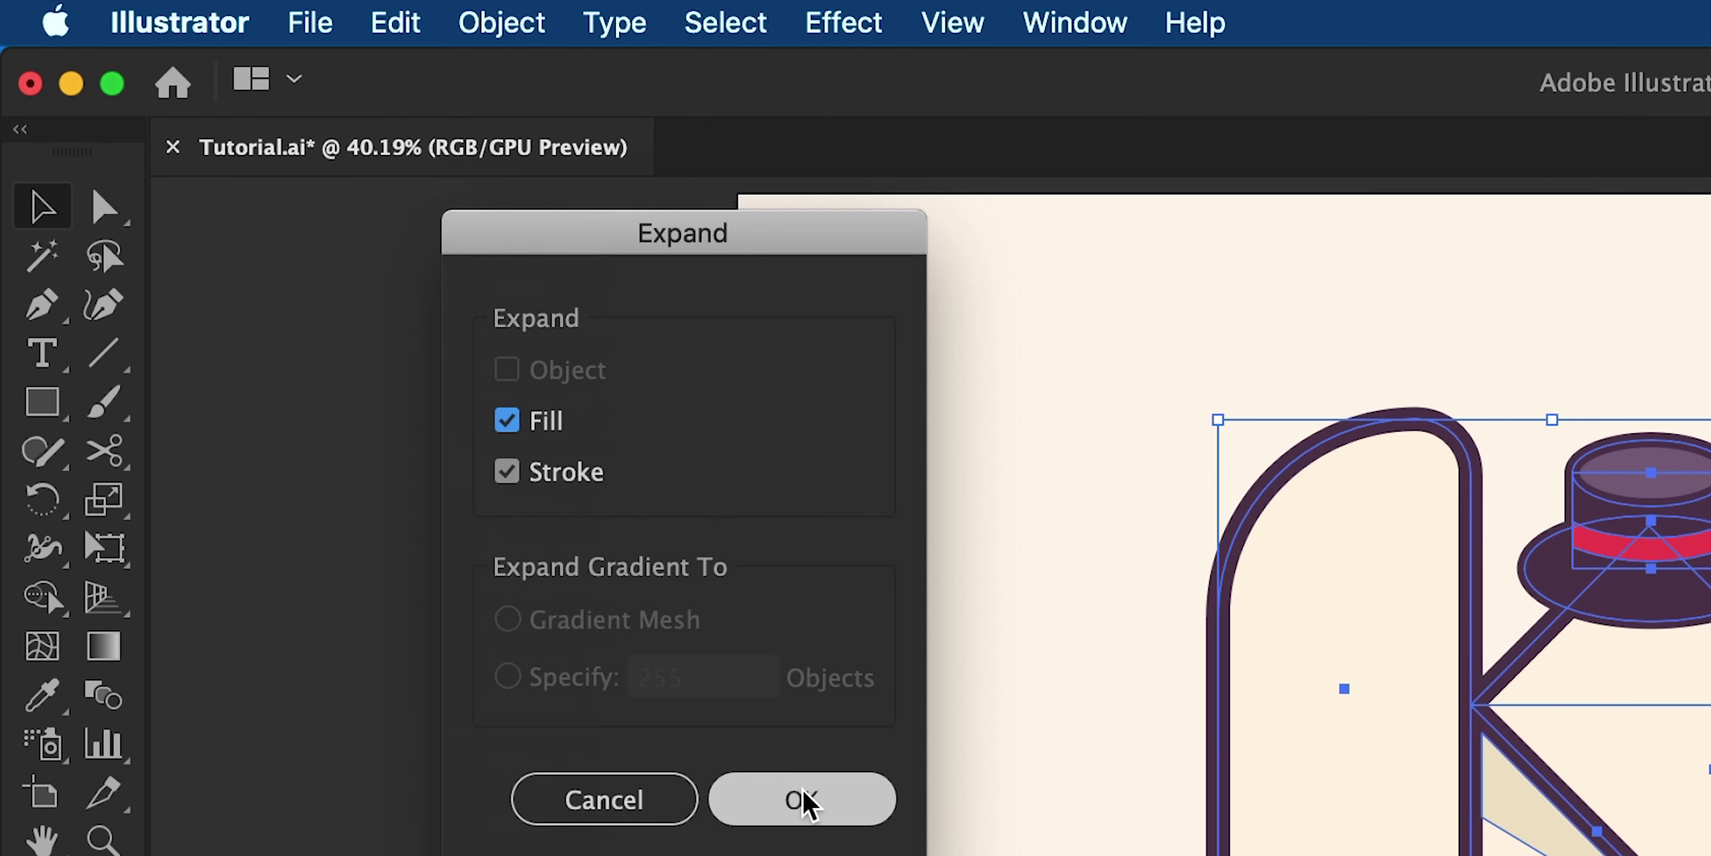
{"action": "left_click", "coordinate": [803, 799]}
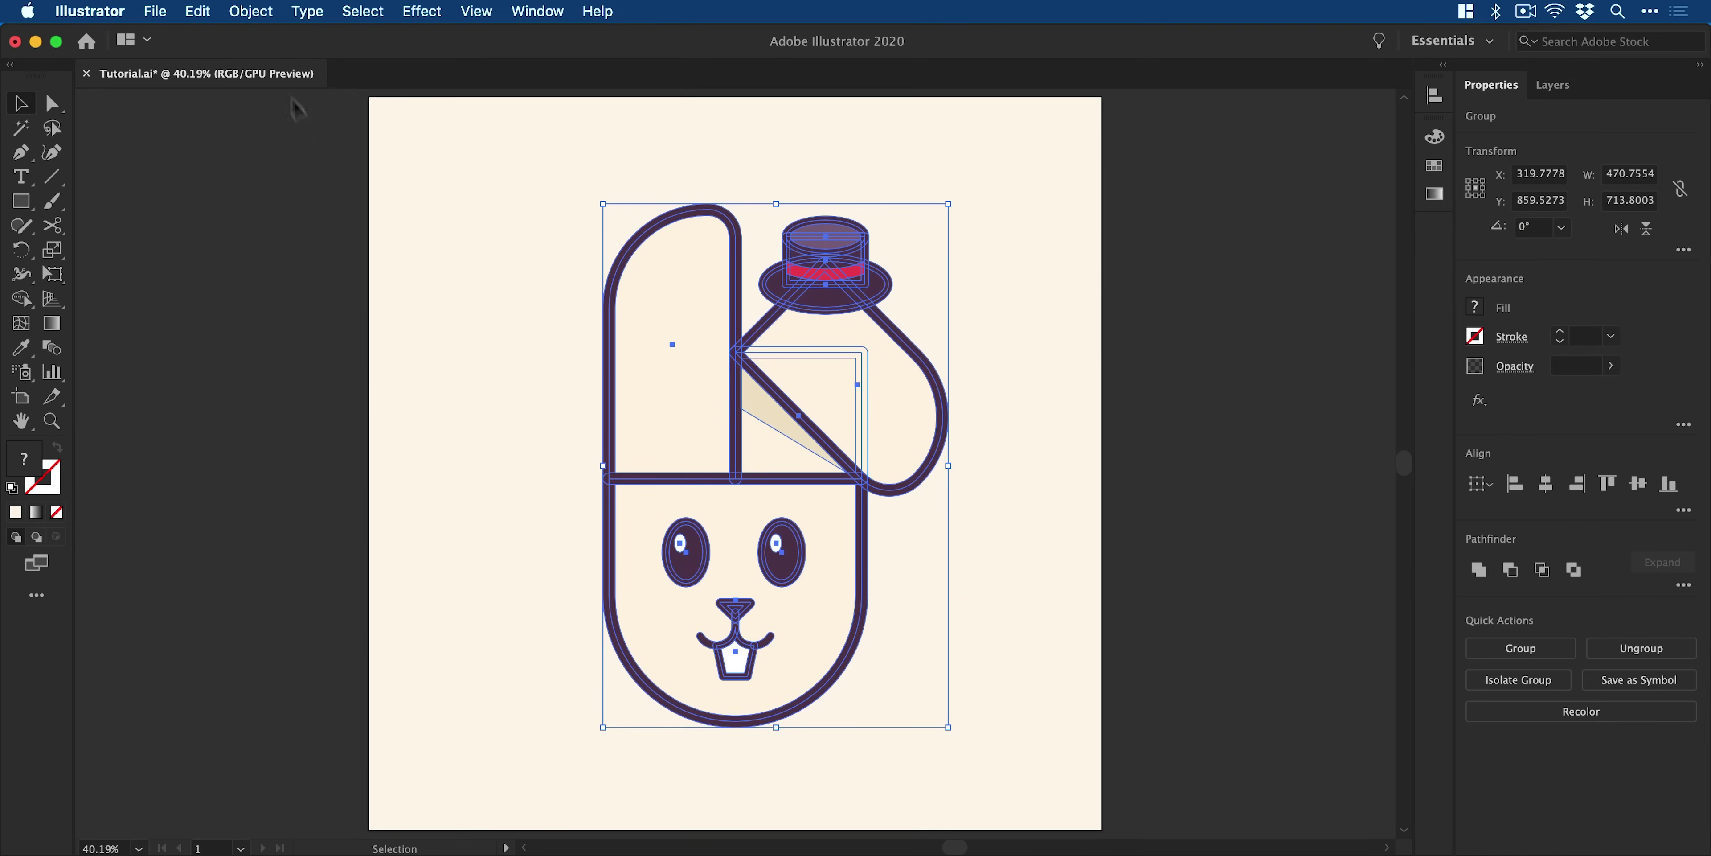
Open the object commands for the expanded rabbit artwork.
{"action": "left_click", "coordinate": [251, 11]}
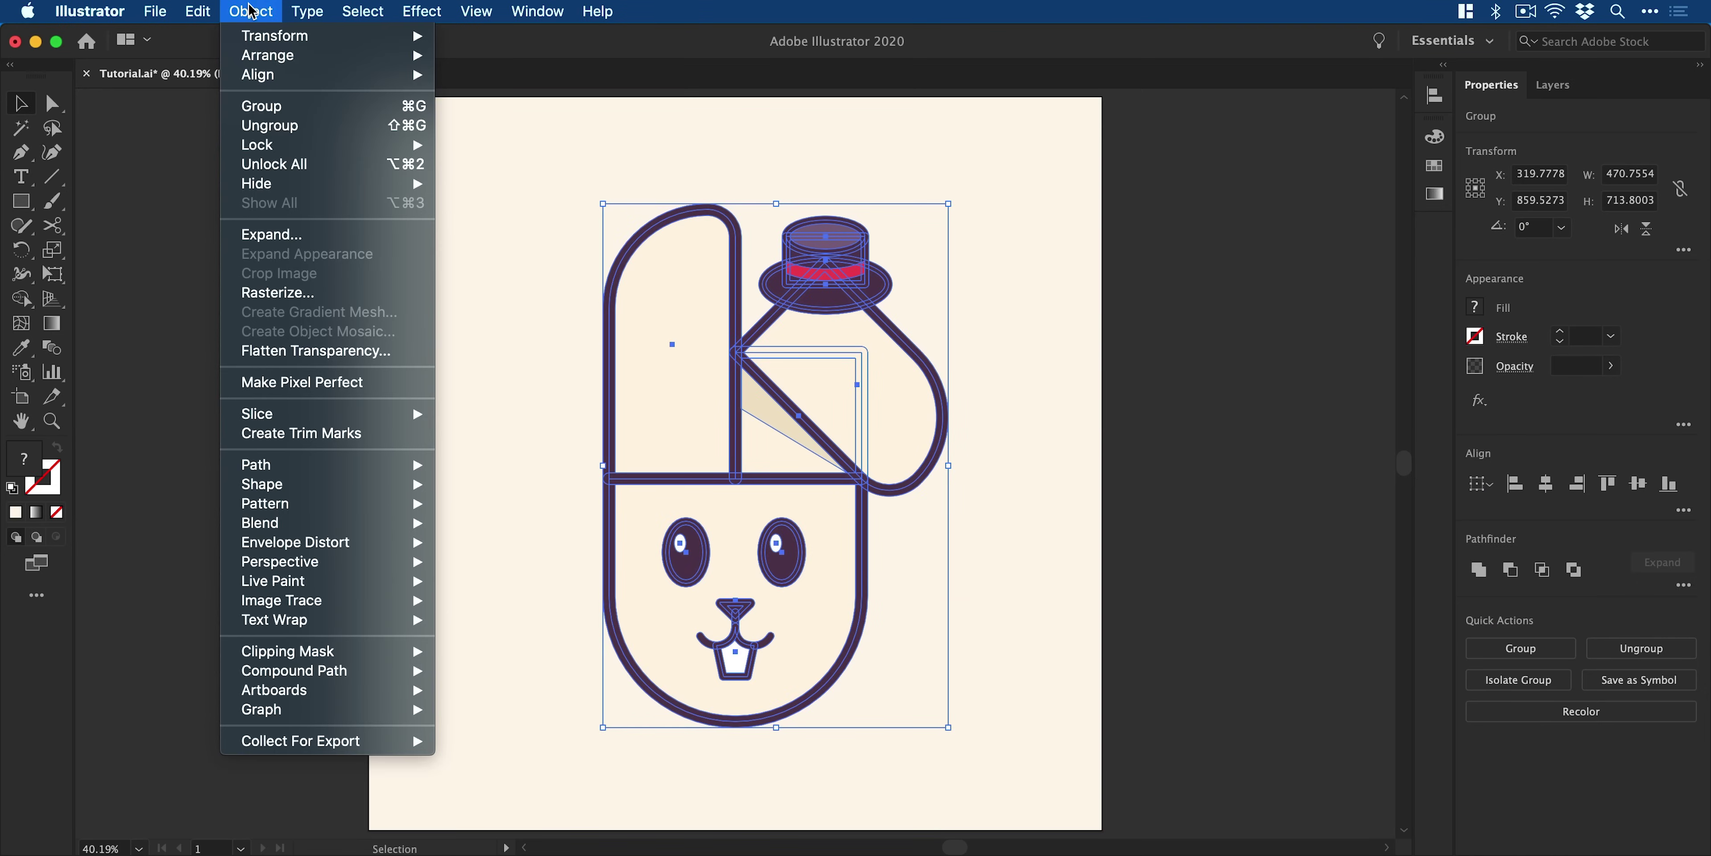